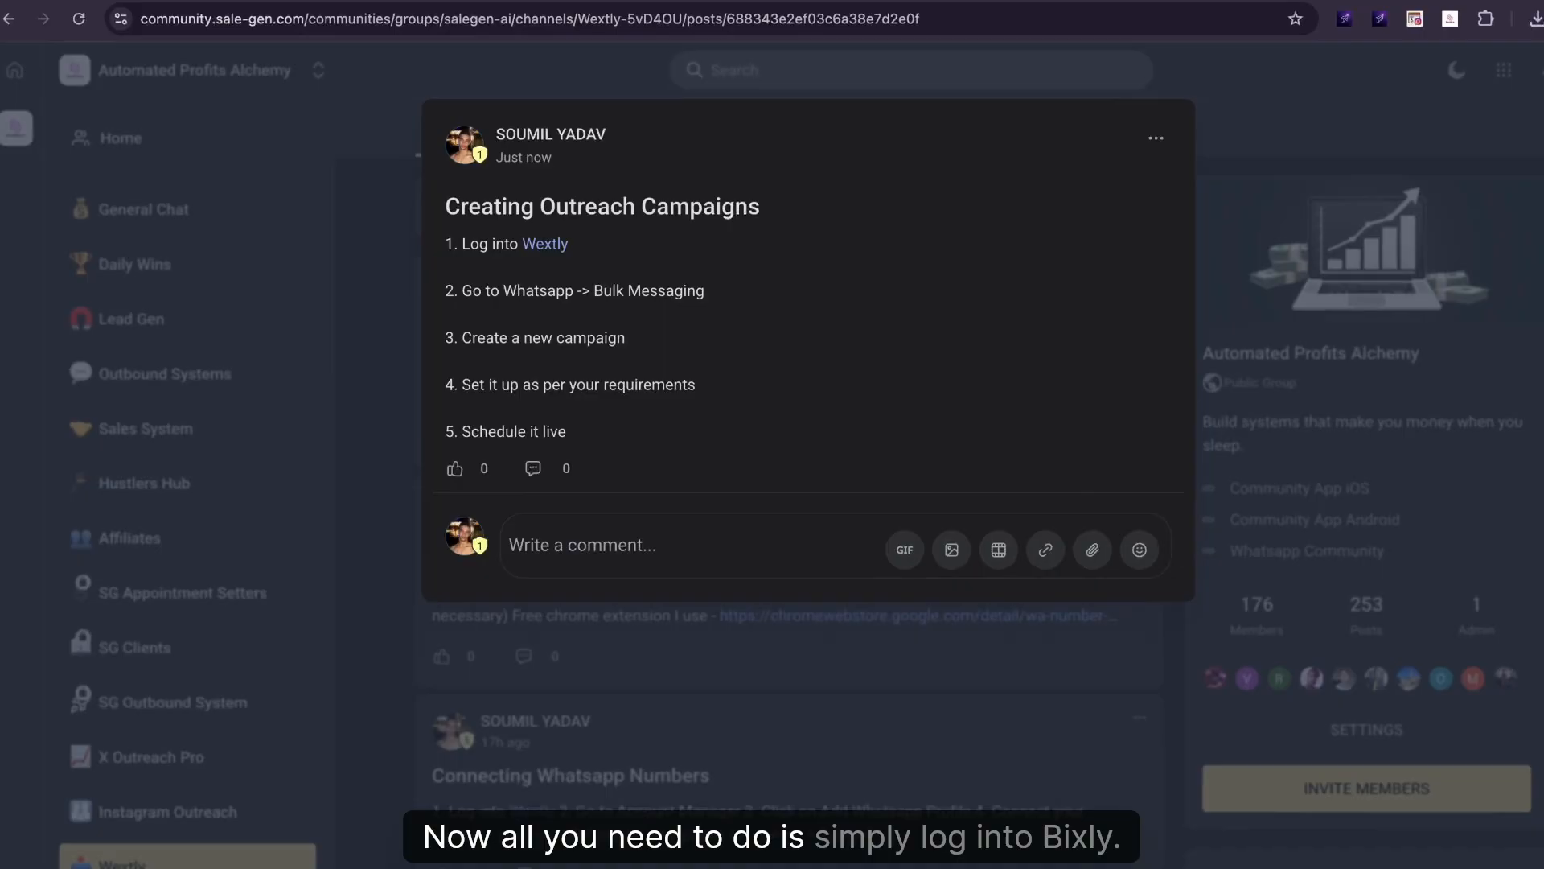
Follow the Wextly link in the 'Creating Outreach Campaigns' post to waoutreach.com/login.
left_click(541, 244)
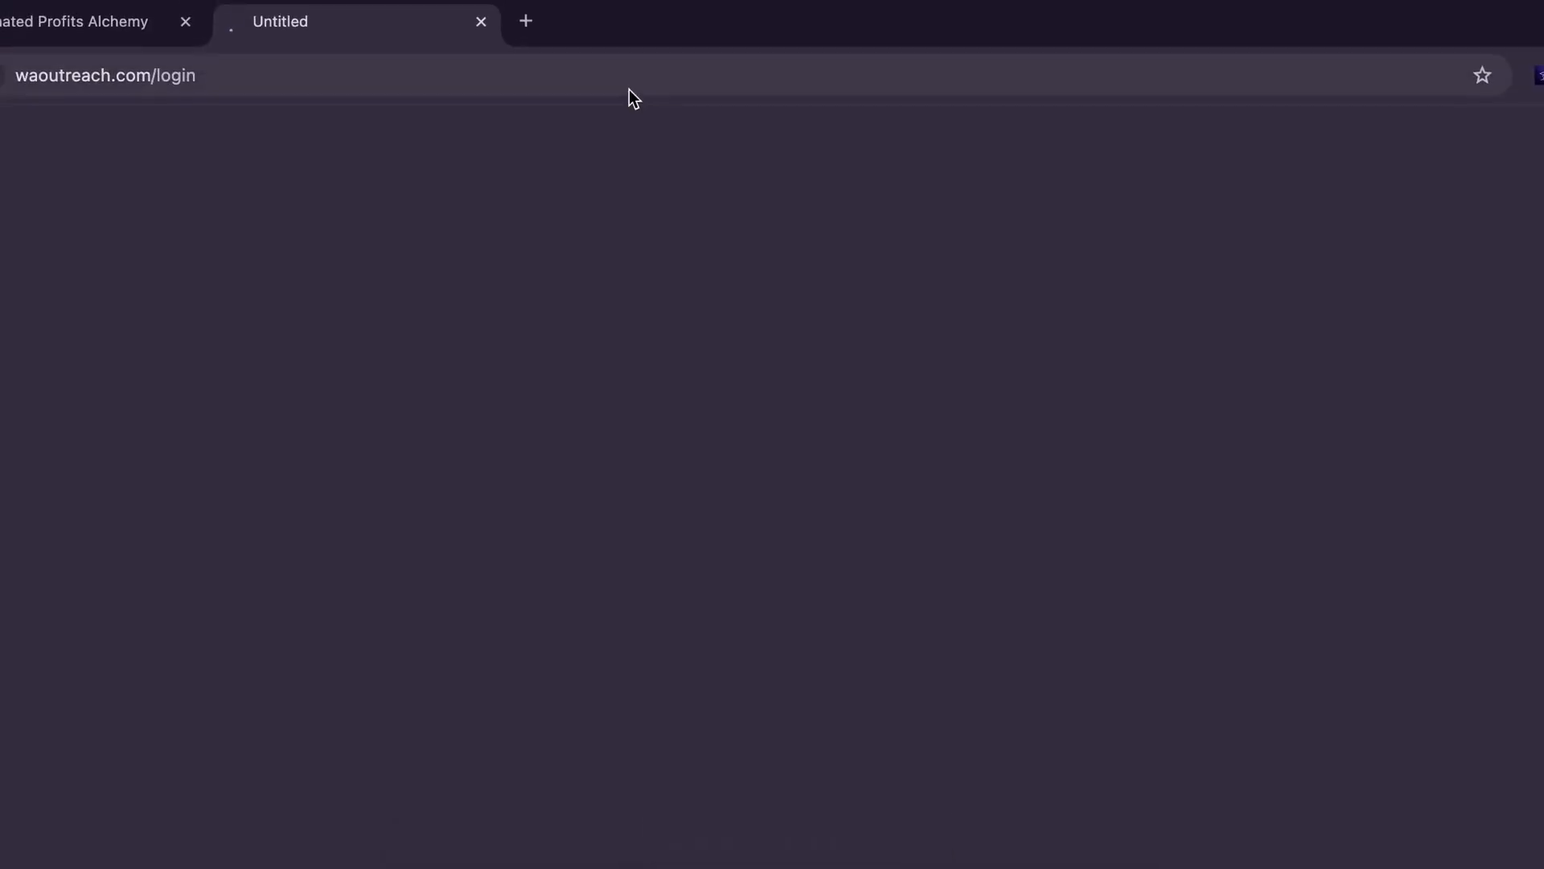
Load the WaOutreach dashboard in a new private window and go to WhatsApp Bulk messaging.
left_click(629, 48)
key("super+c")
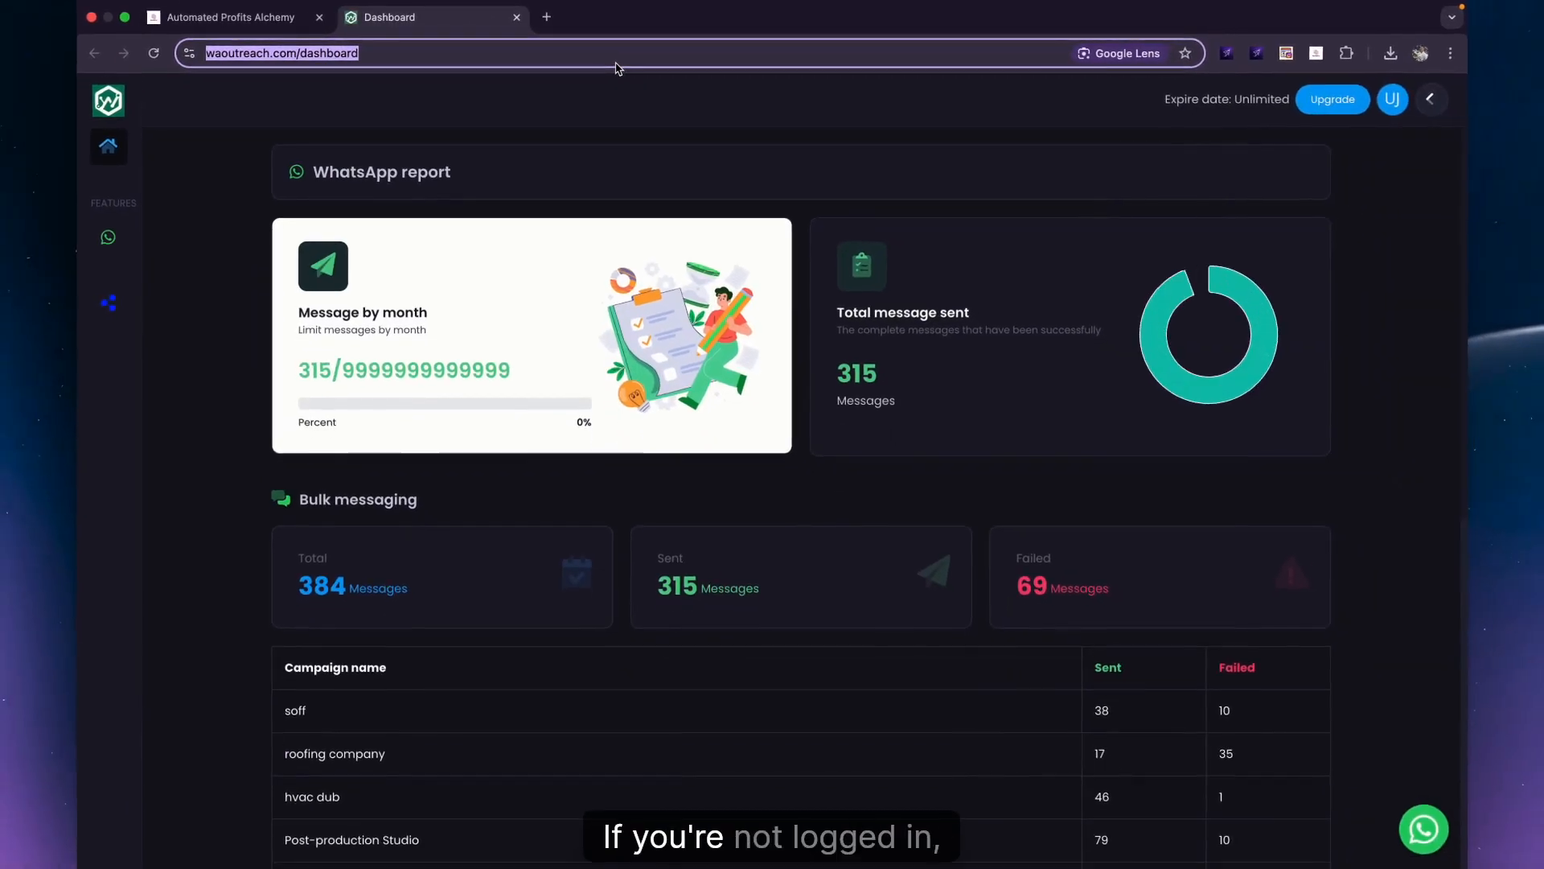
key("super+shift+n")
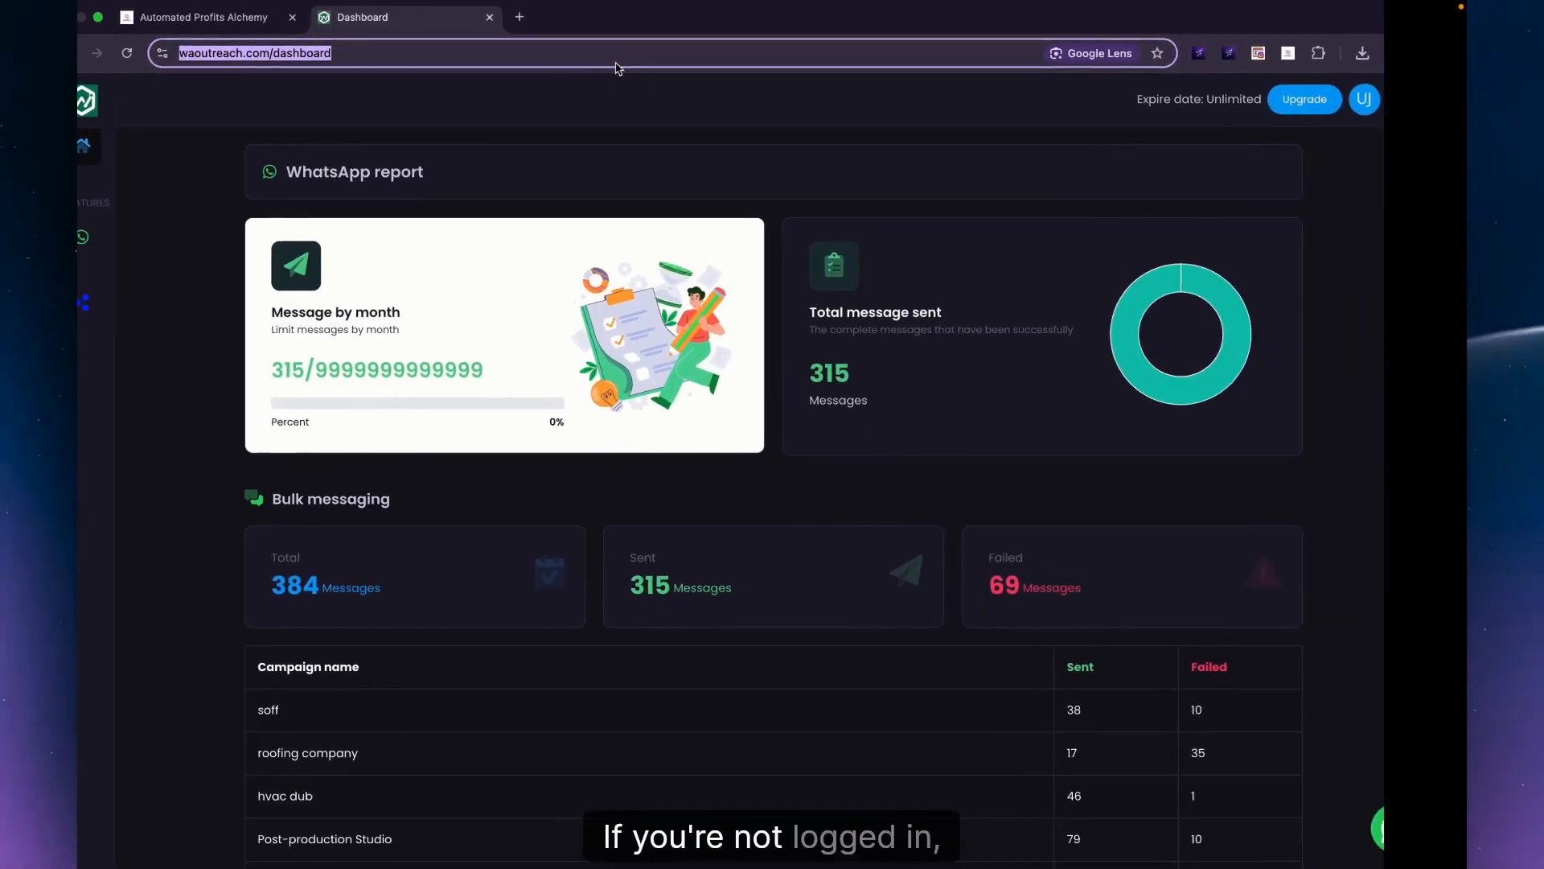
key("super+v")
key("Return")
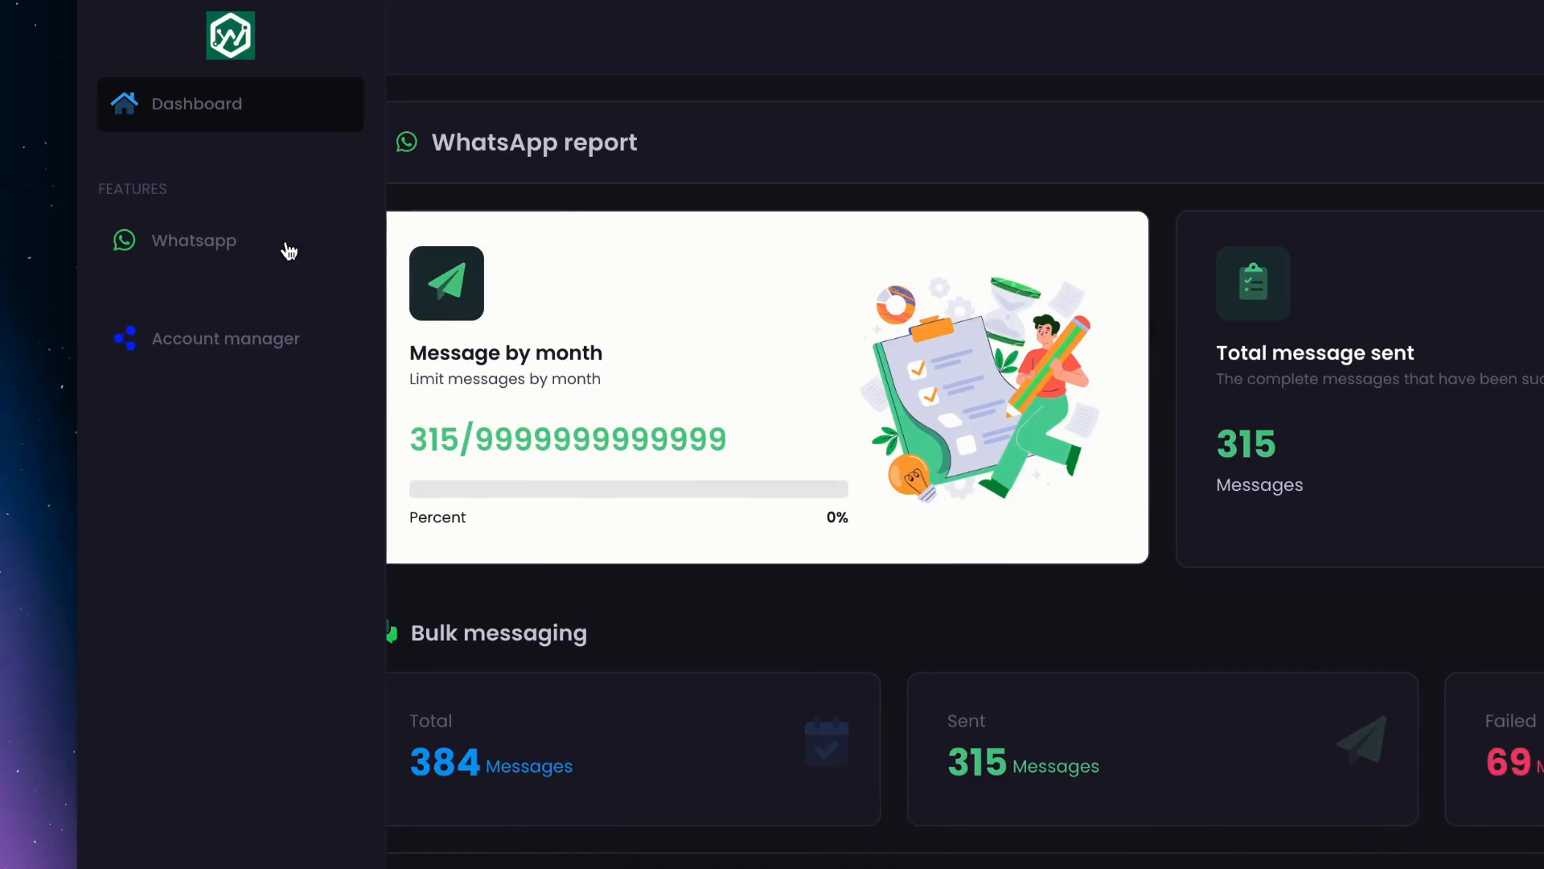
left_click(288, 251)
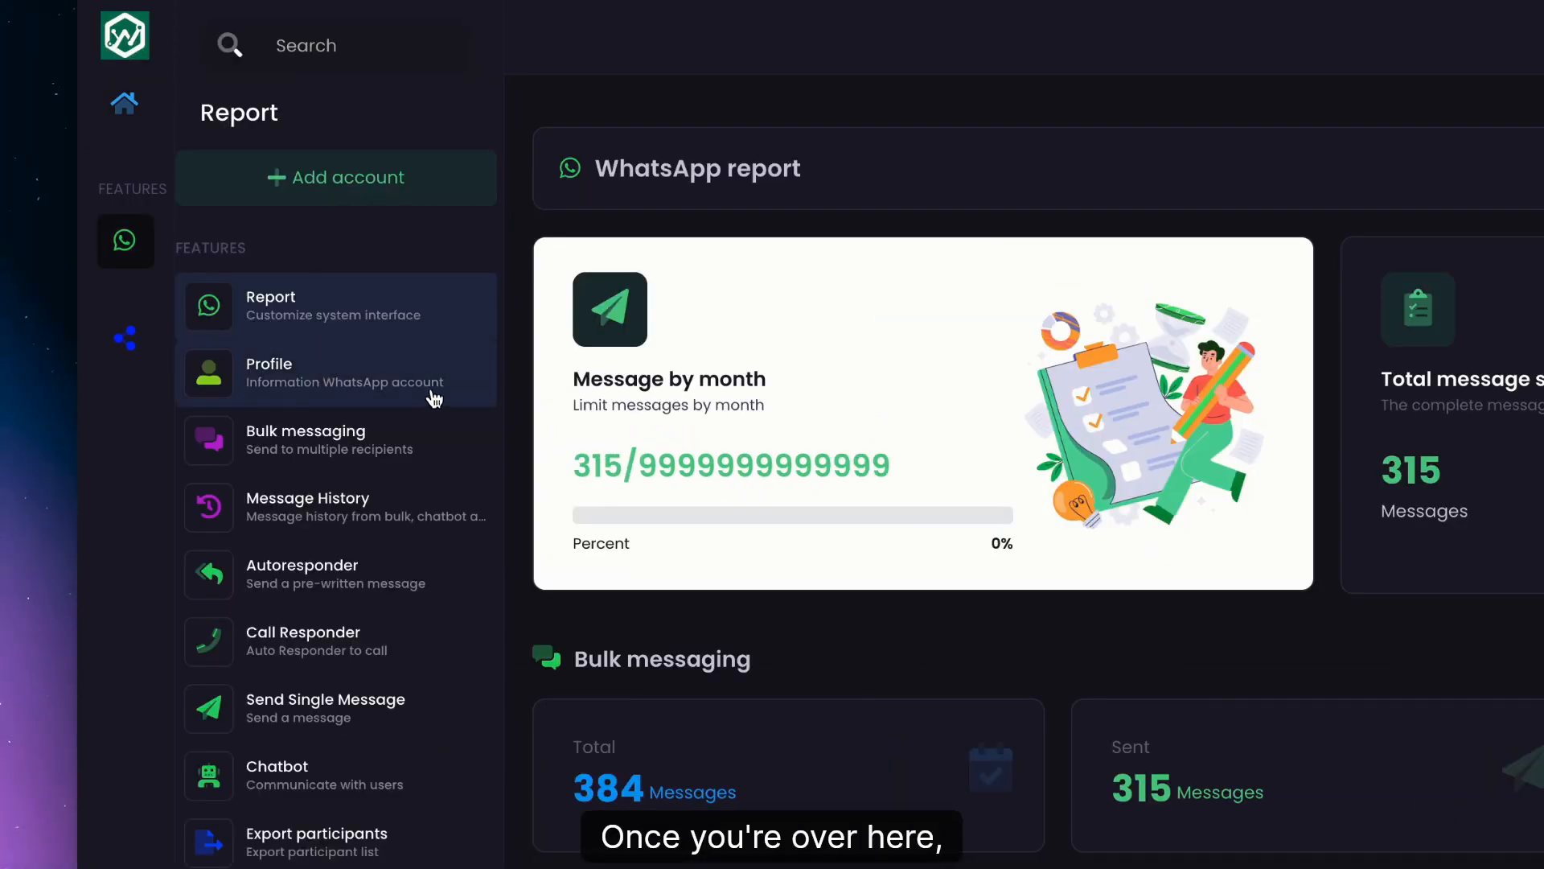
left_click(321, 440)
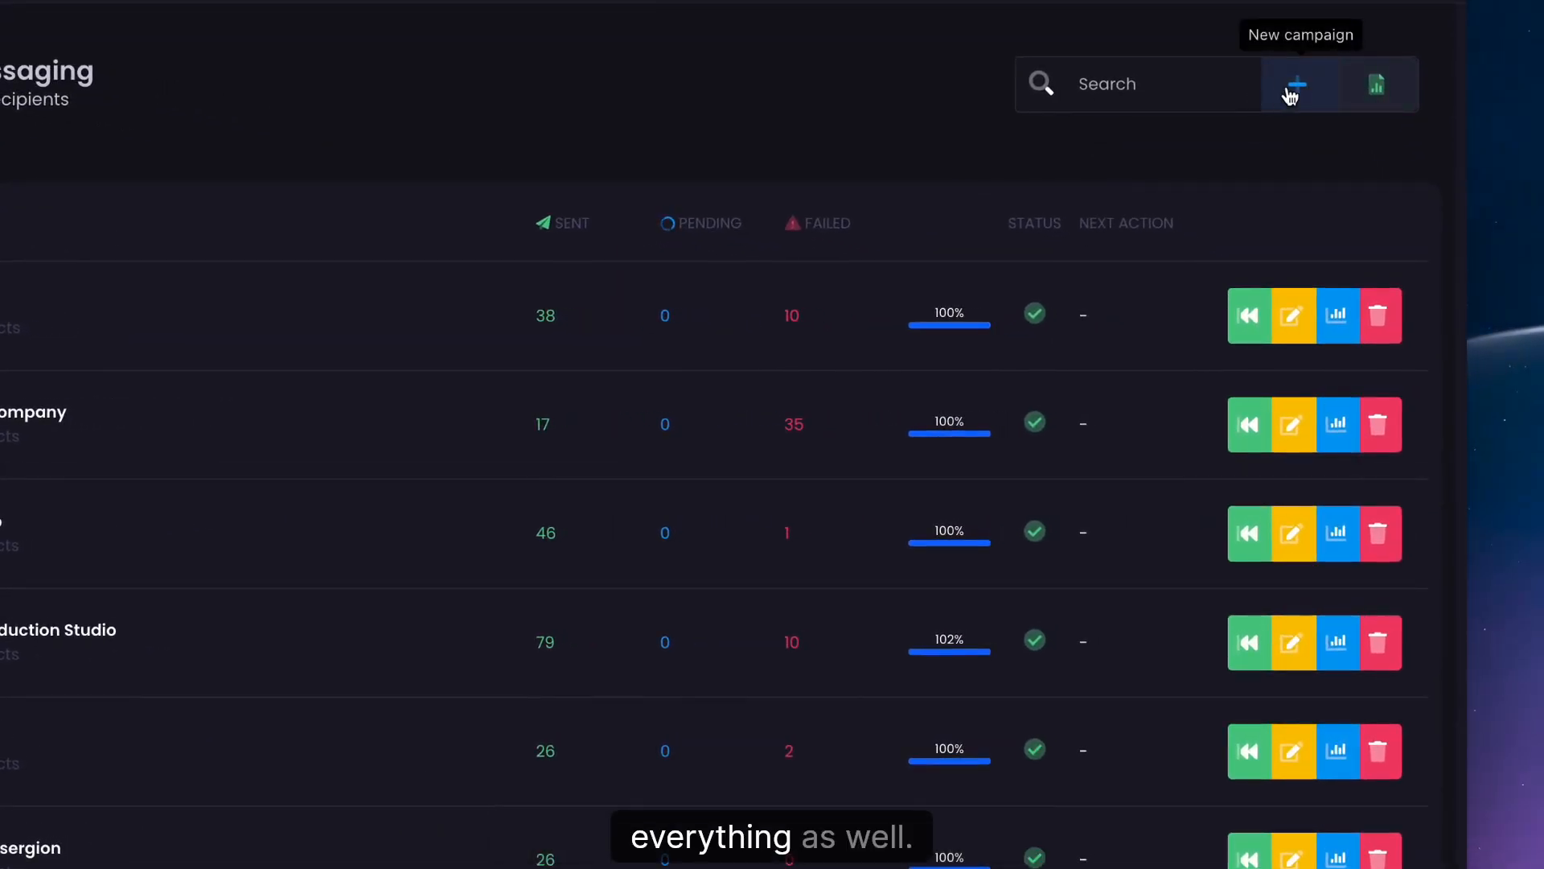
Create a new campaign and tick all five connected WhatsApp profiles as senders.
left_click(1298, 84)
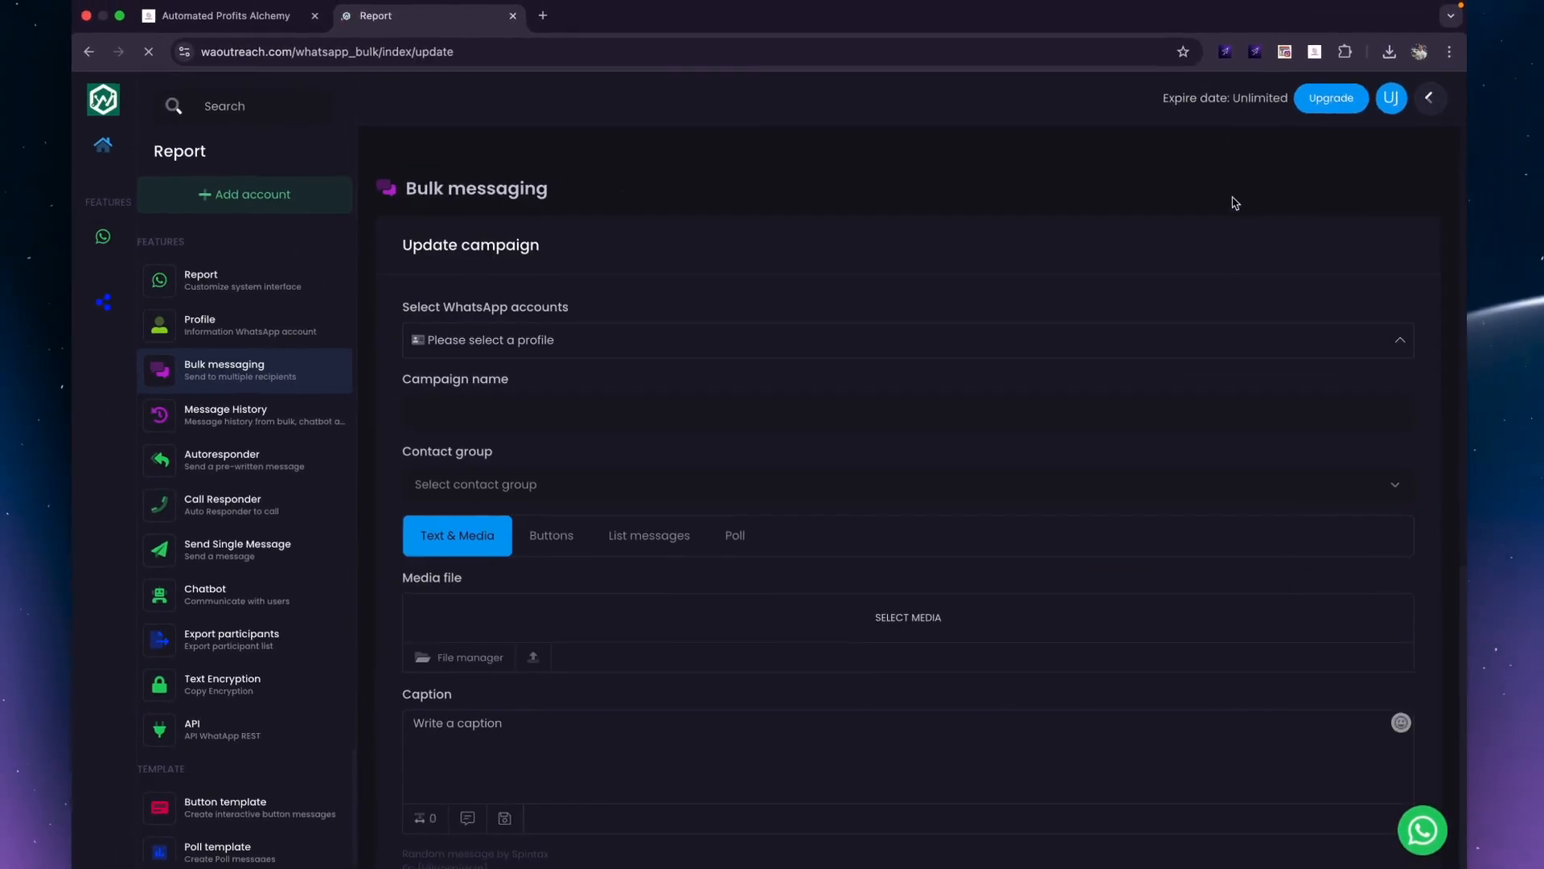
left_click(639, 346)
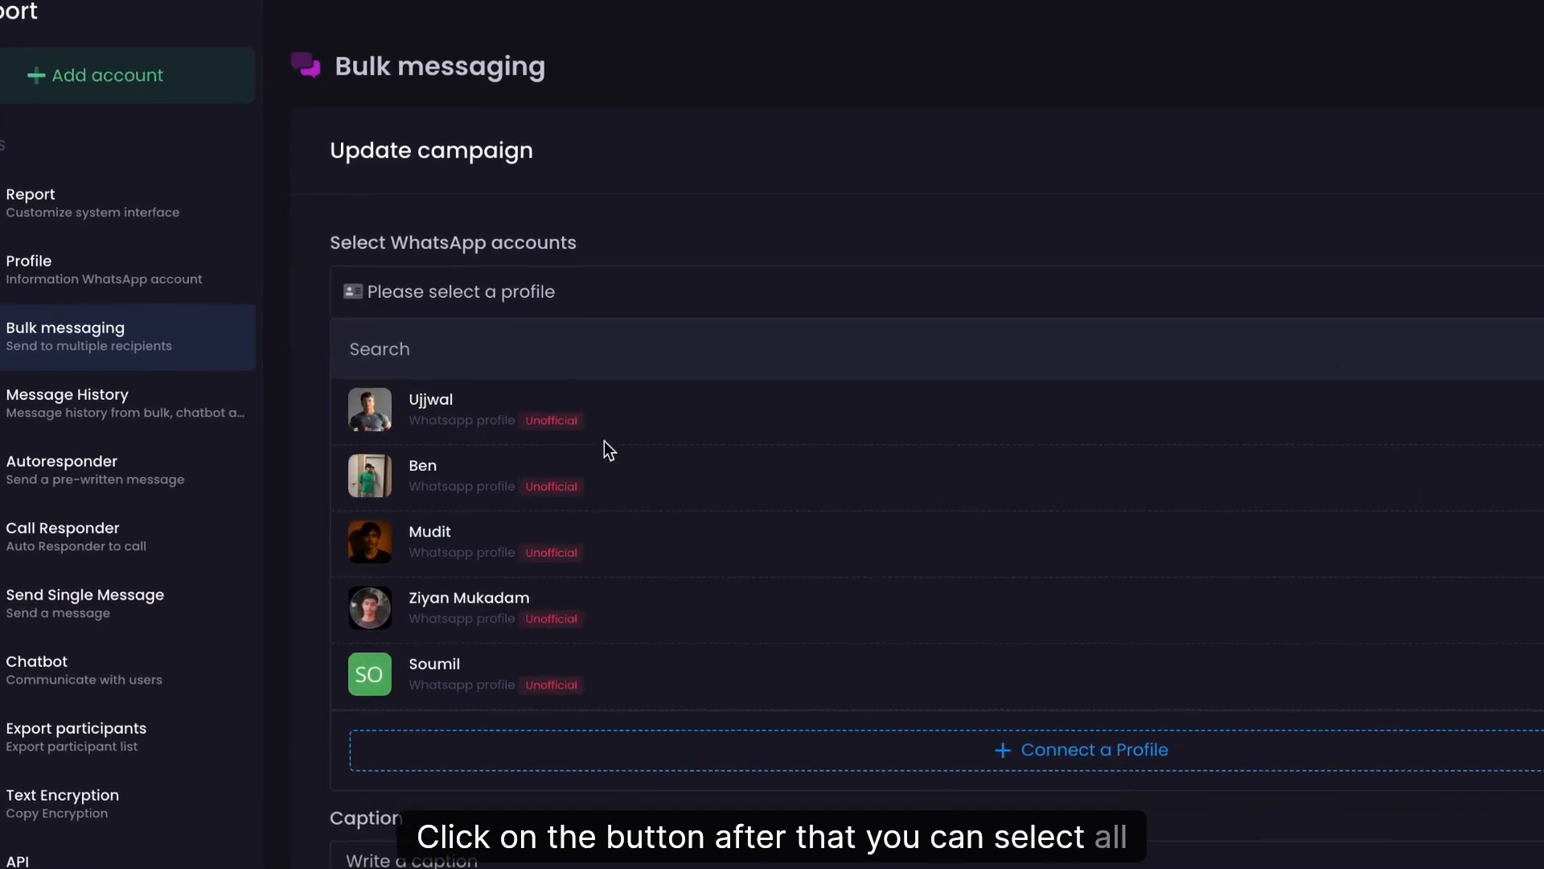
scroll(560, 607, "down", 5)
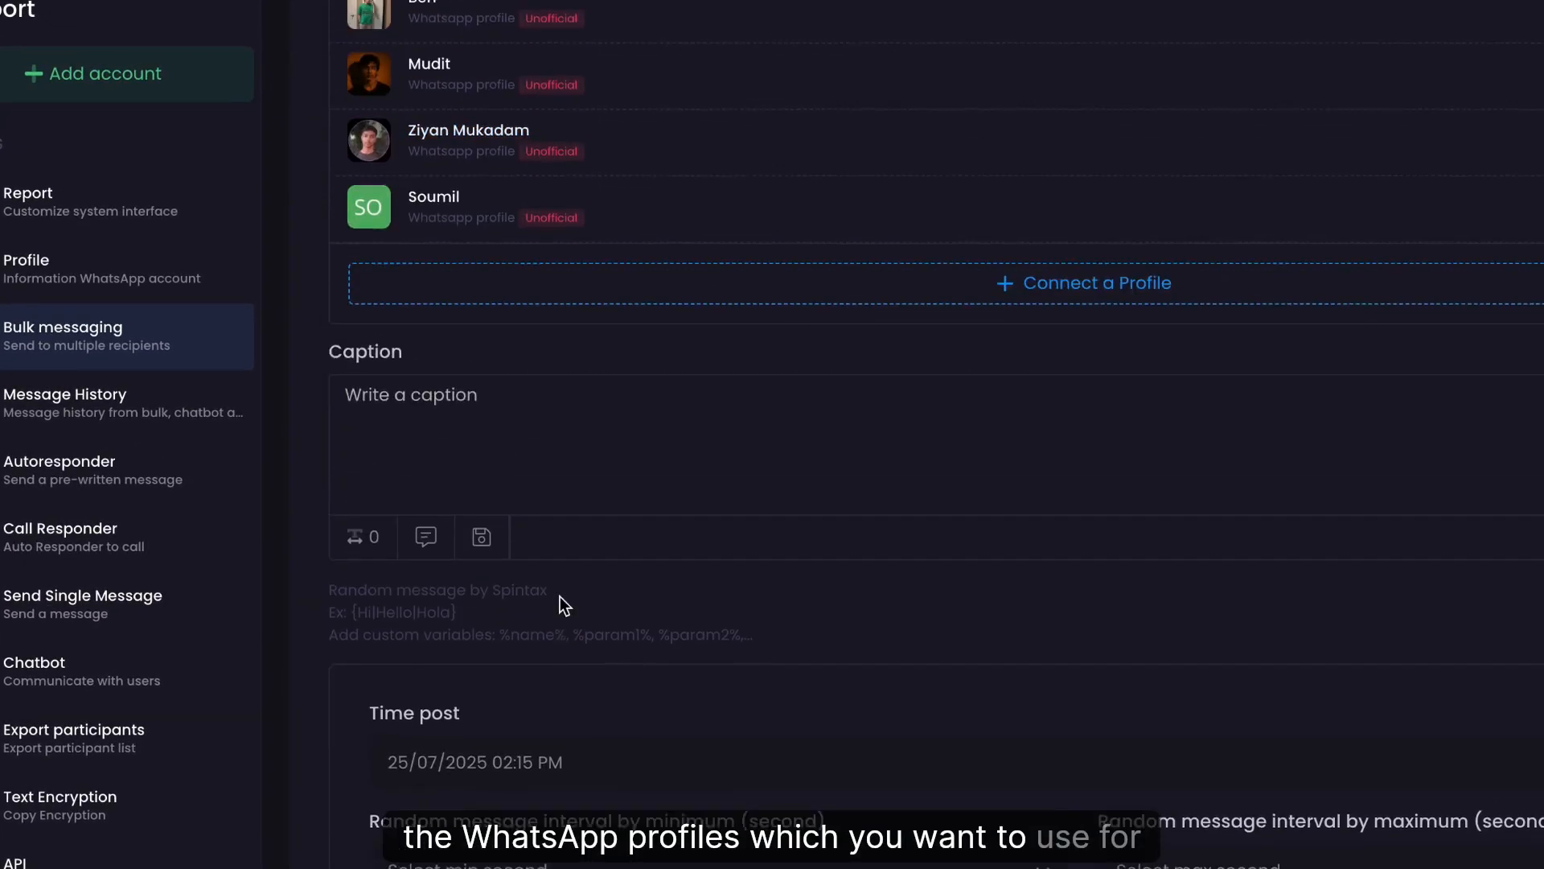
scroll(560, 607, "up", 4)
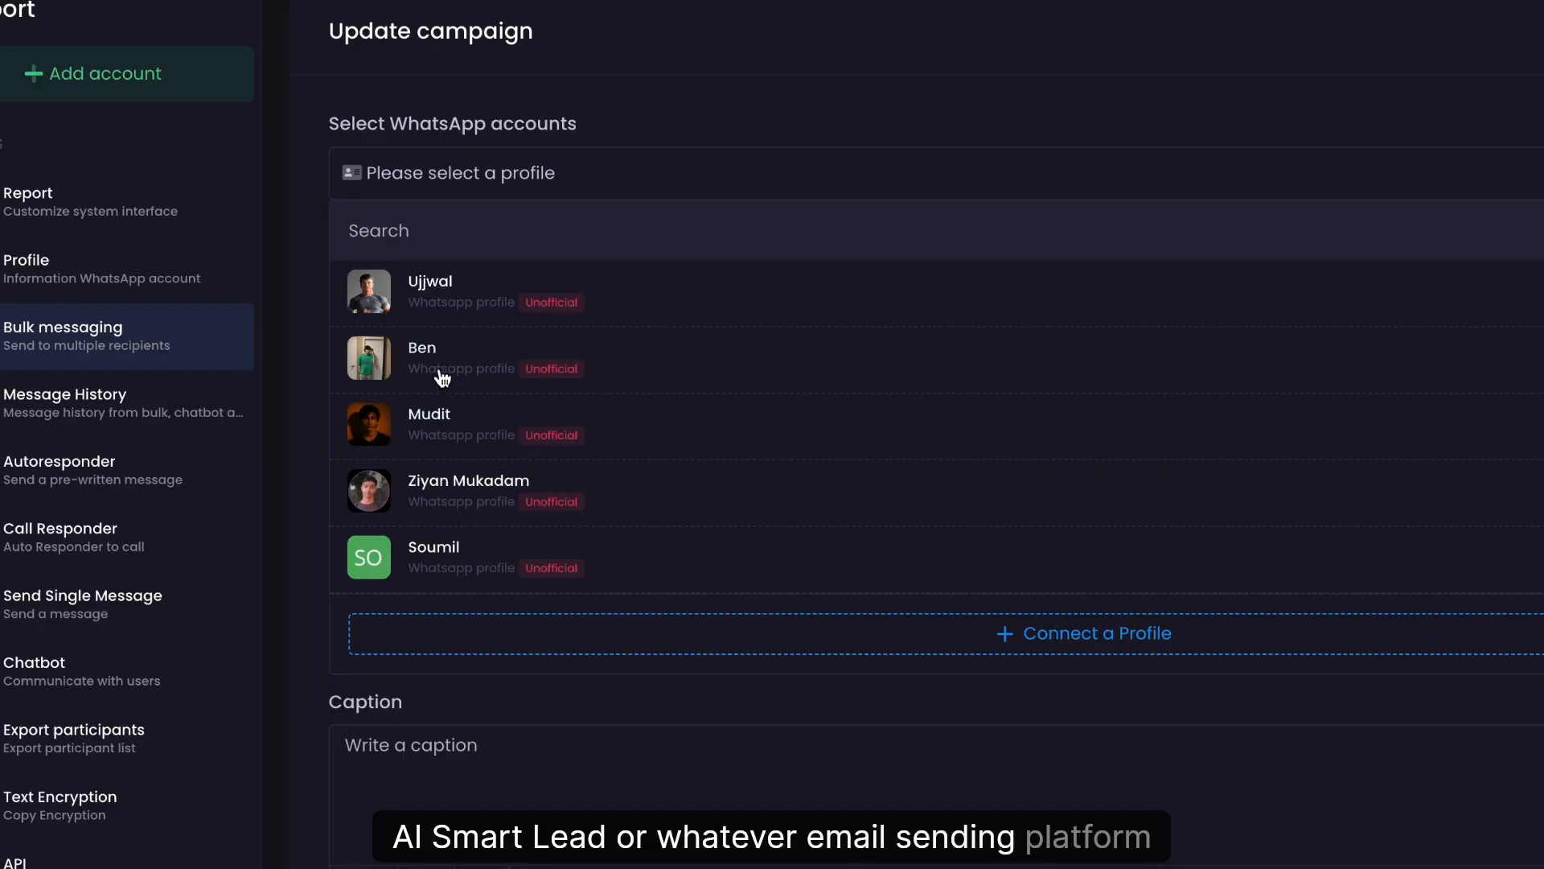
left_click(454, 366)
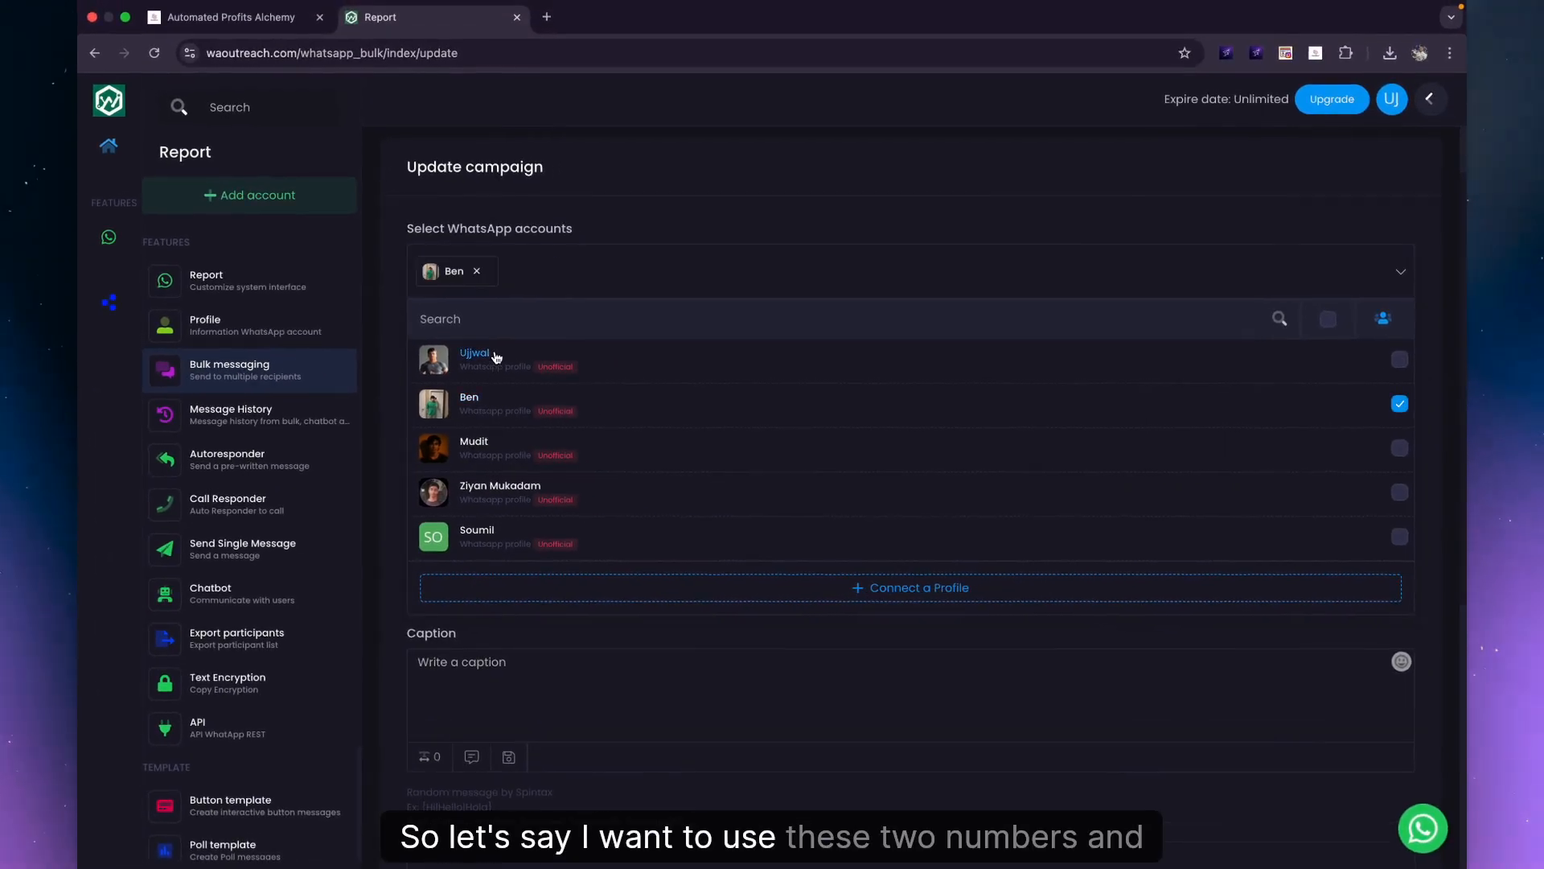
left_click(496, 357)
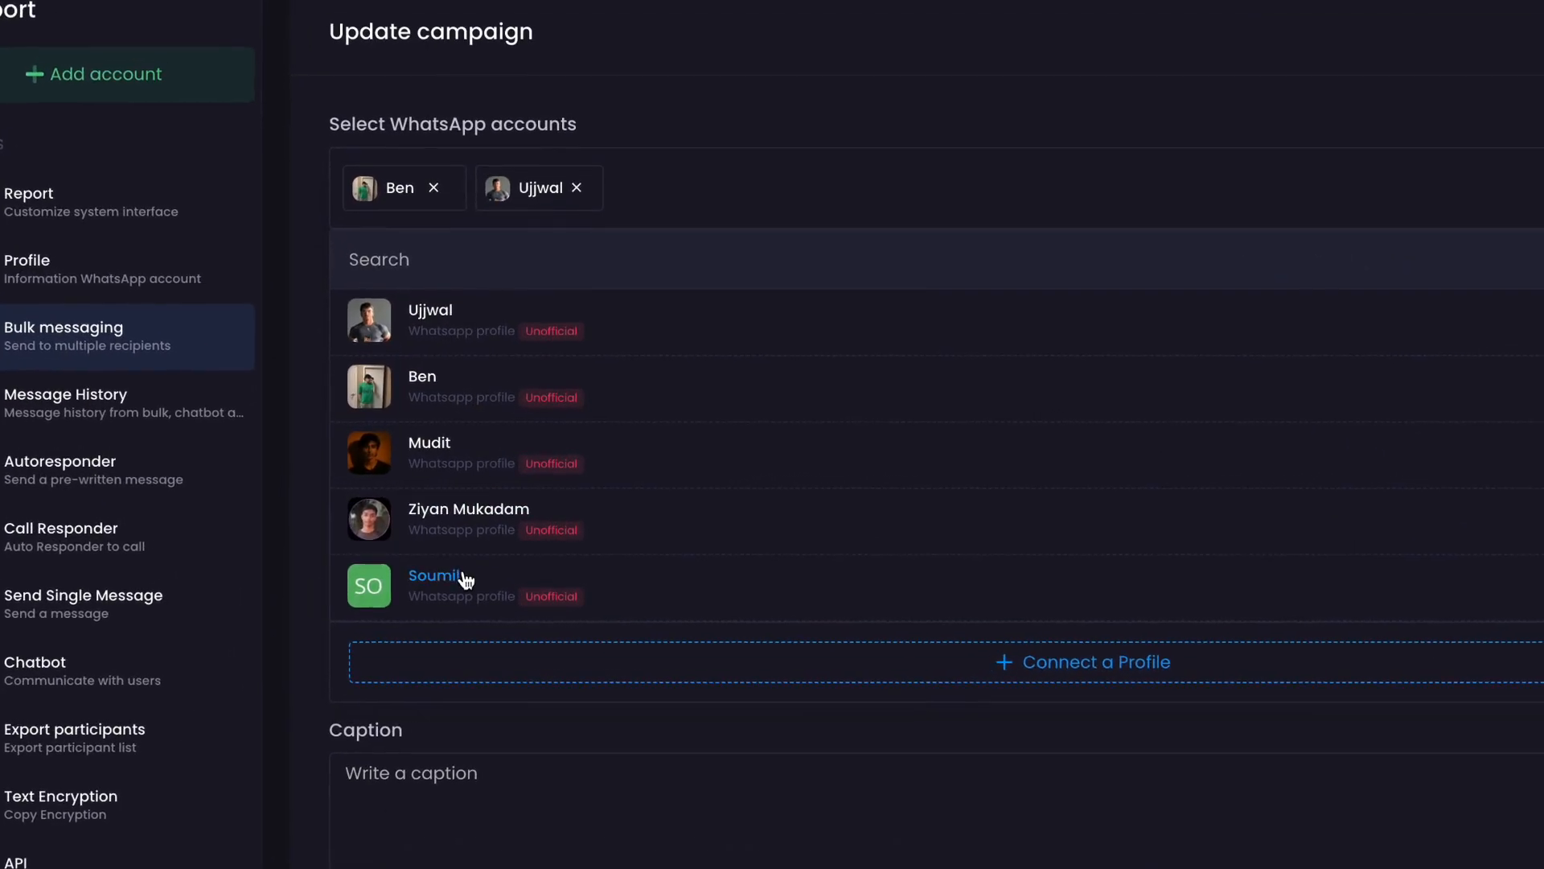
left_click(503, 541)
left_click(493, 466)
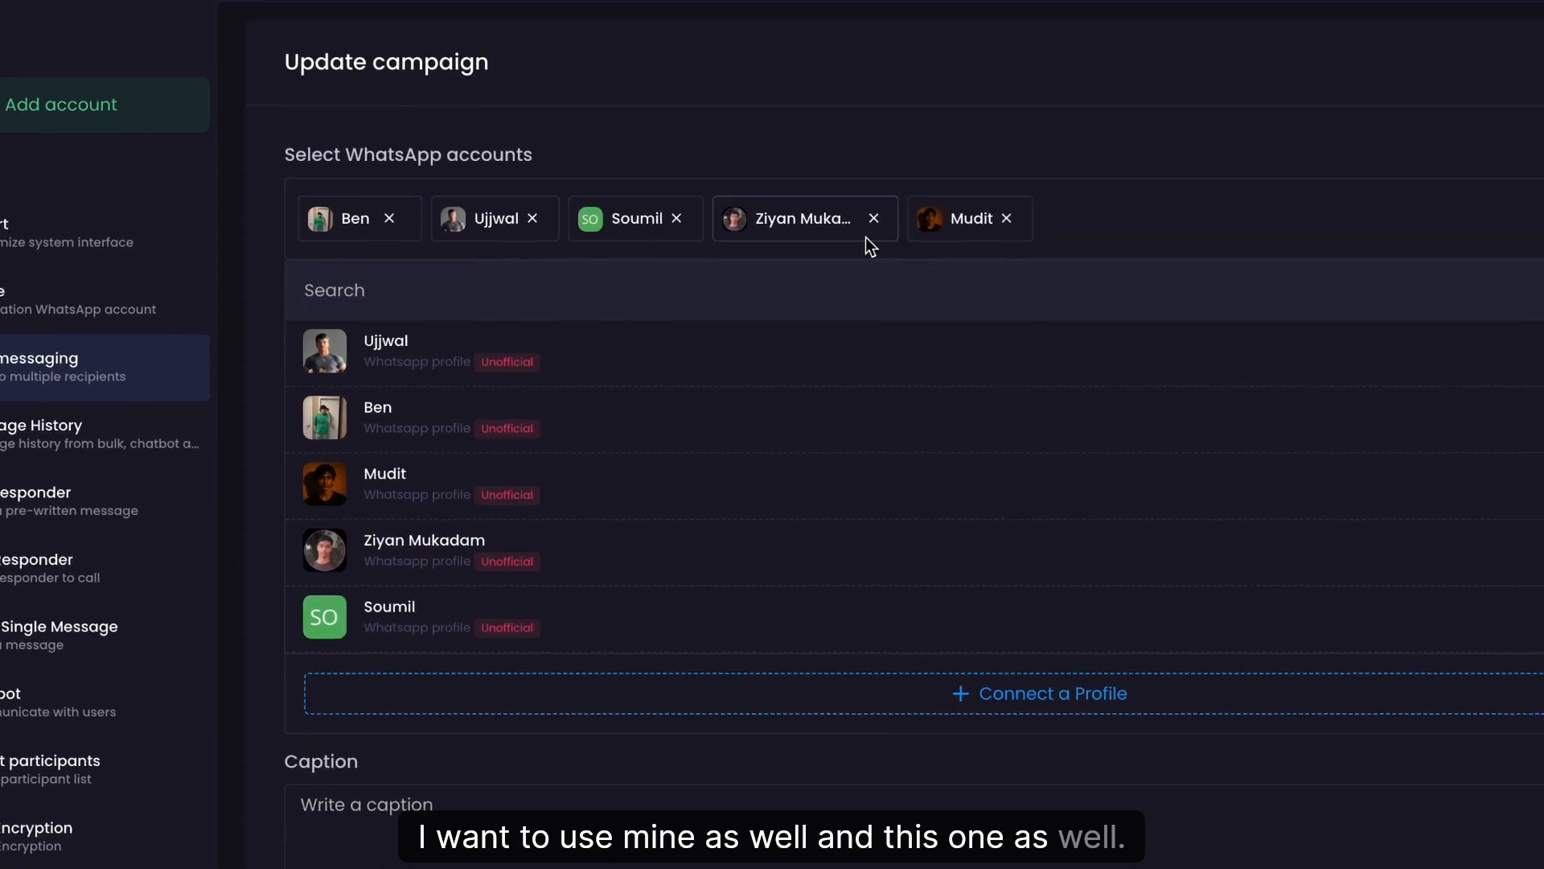
left_click(929, 95)
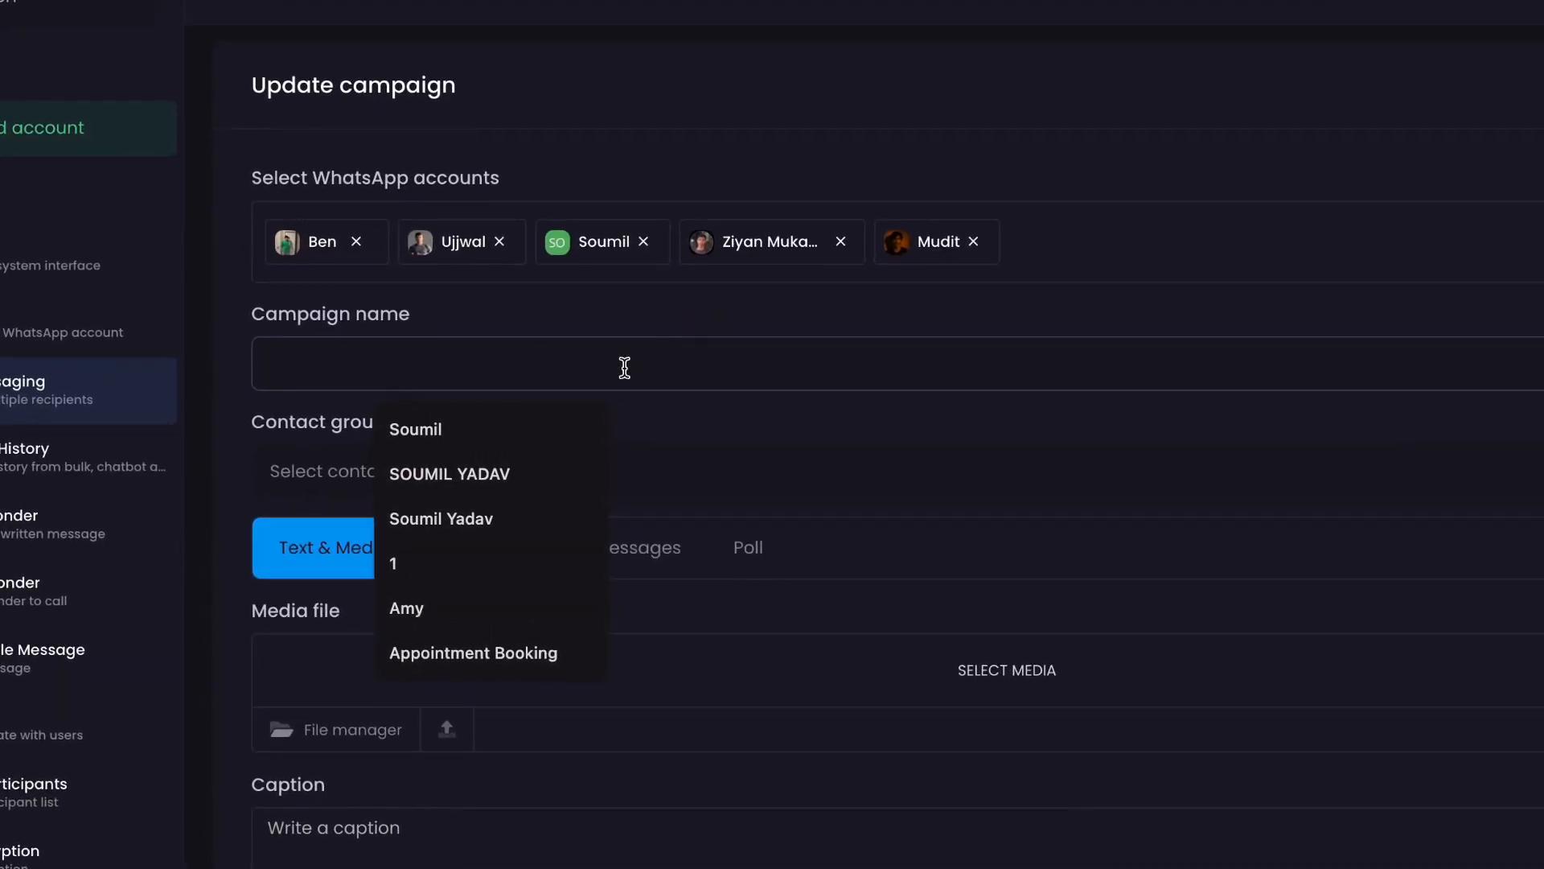
Enter 'Testing Campaign' as the campaign name.
left_click(656, 323)
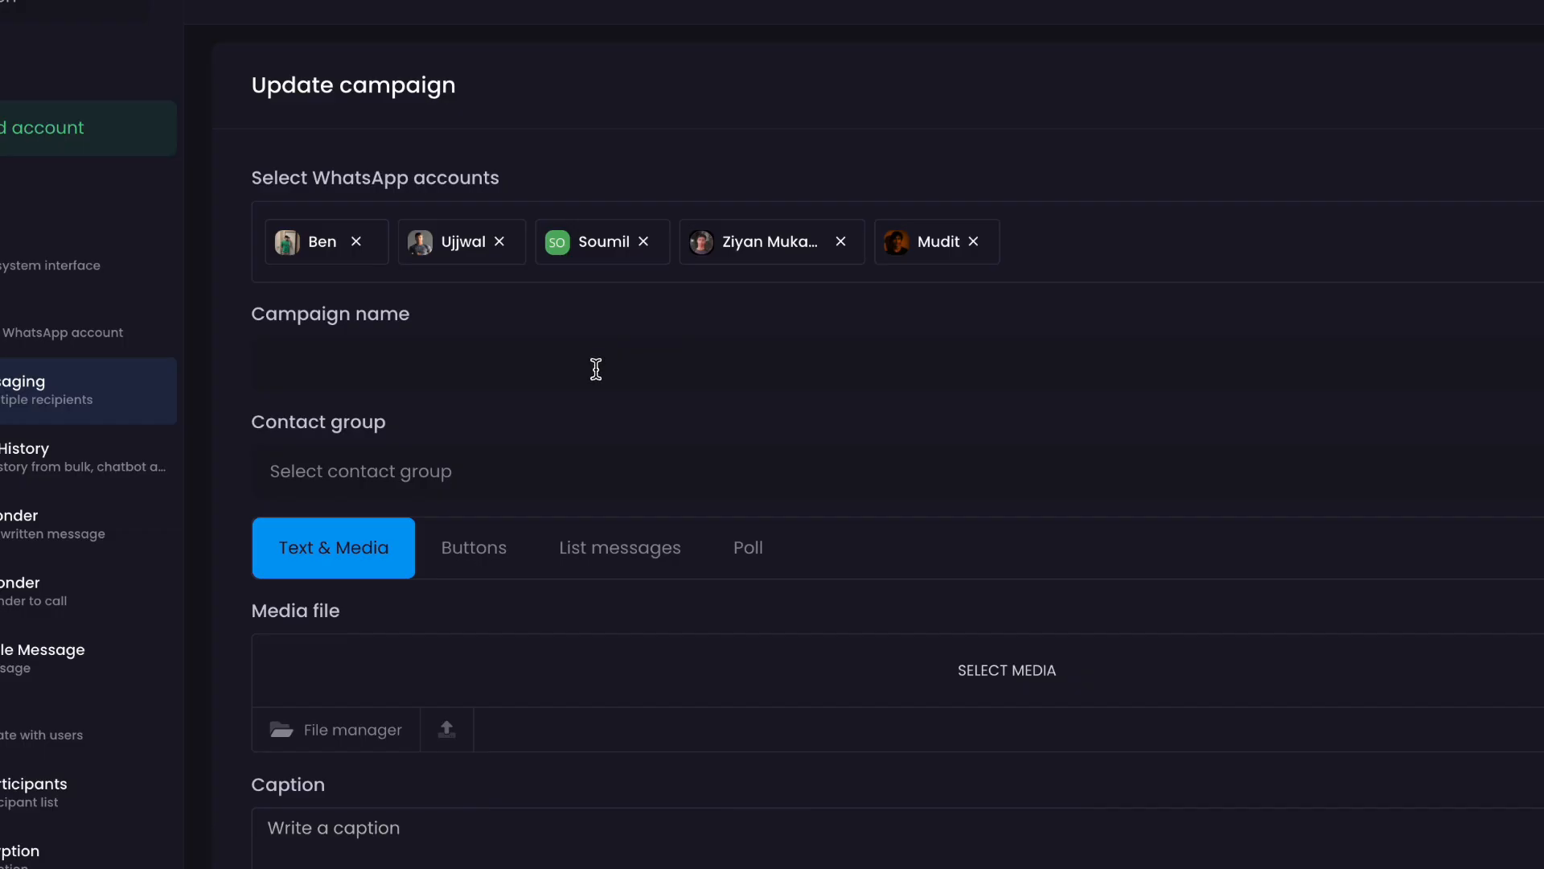
left_click(596, 369)
type("Testing Campaign")
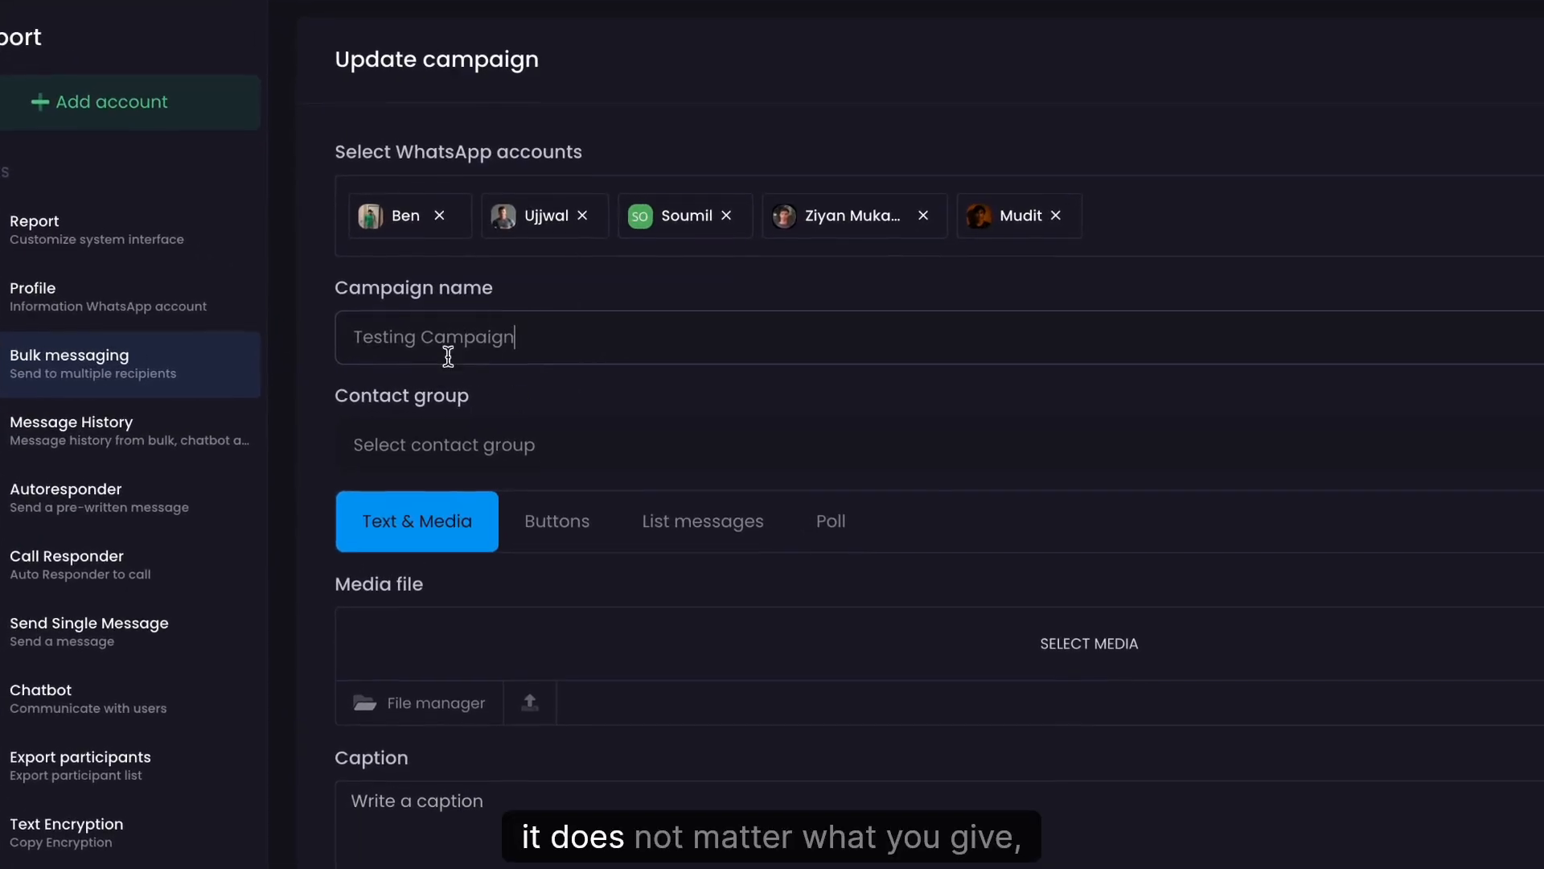
Choose Testing demo as the campaign's contact group.
left_click(591, 456)
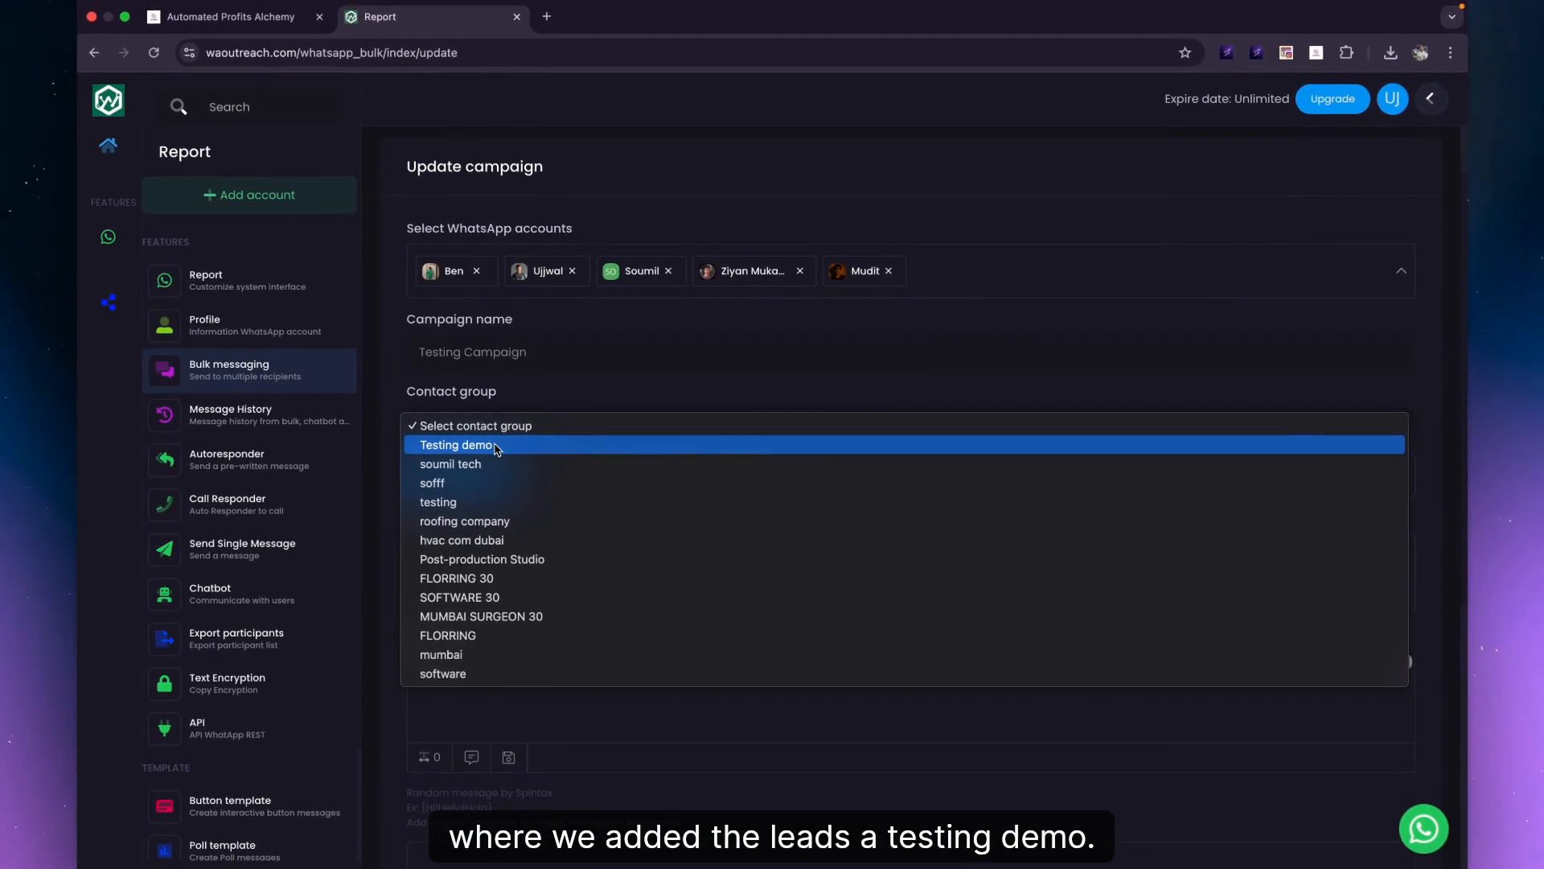
left_click(496, 446)
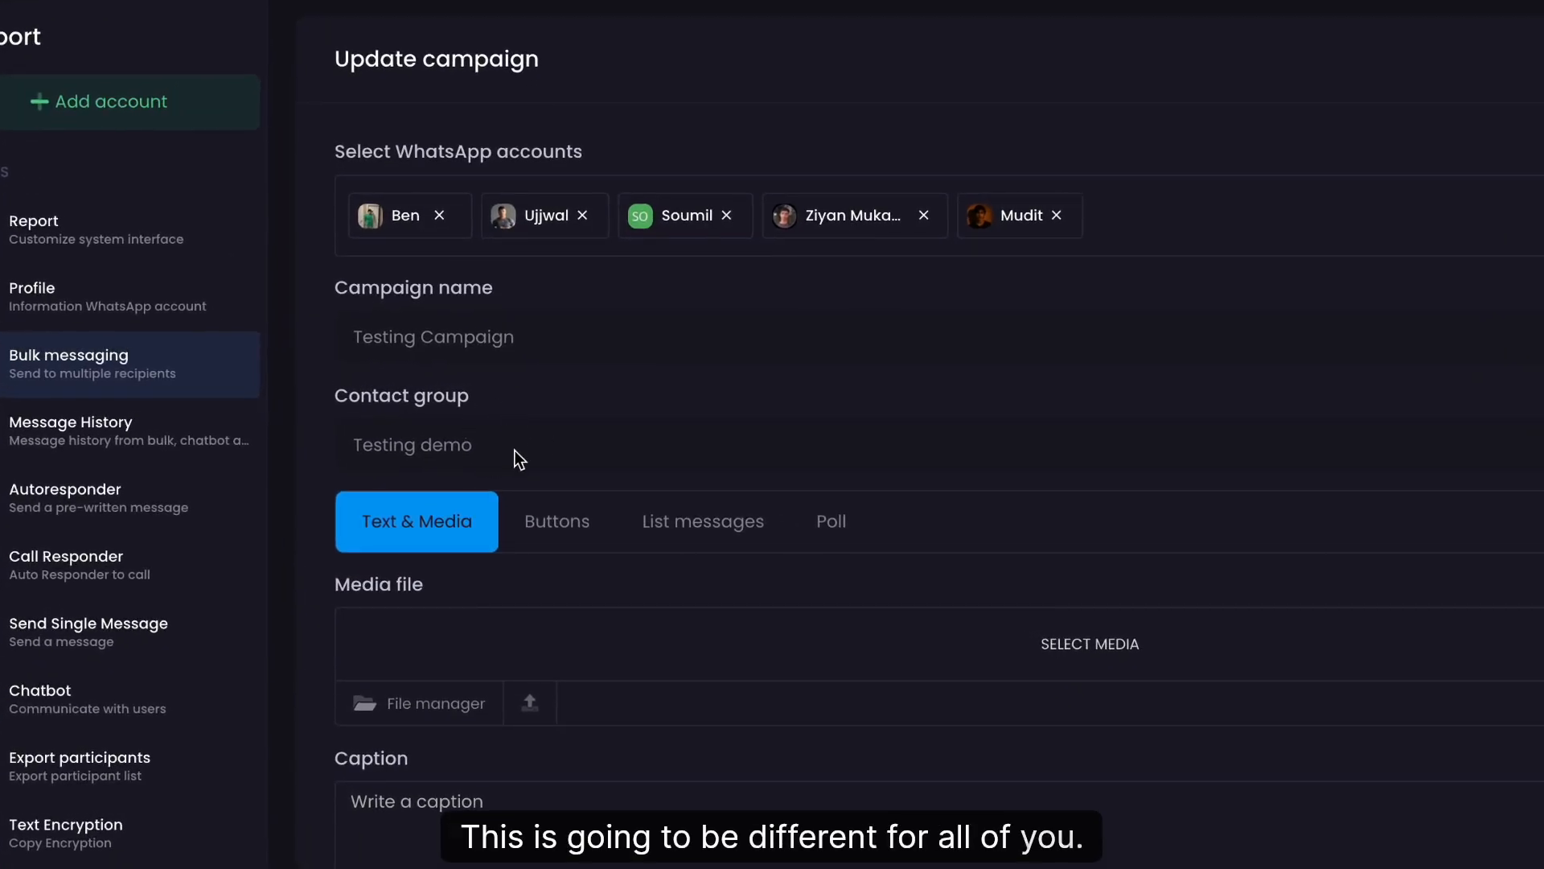
scroll(88, 853, "down", 3)
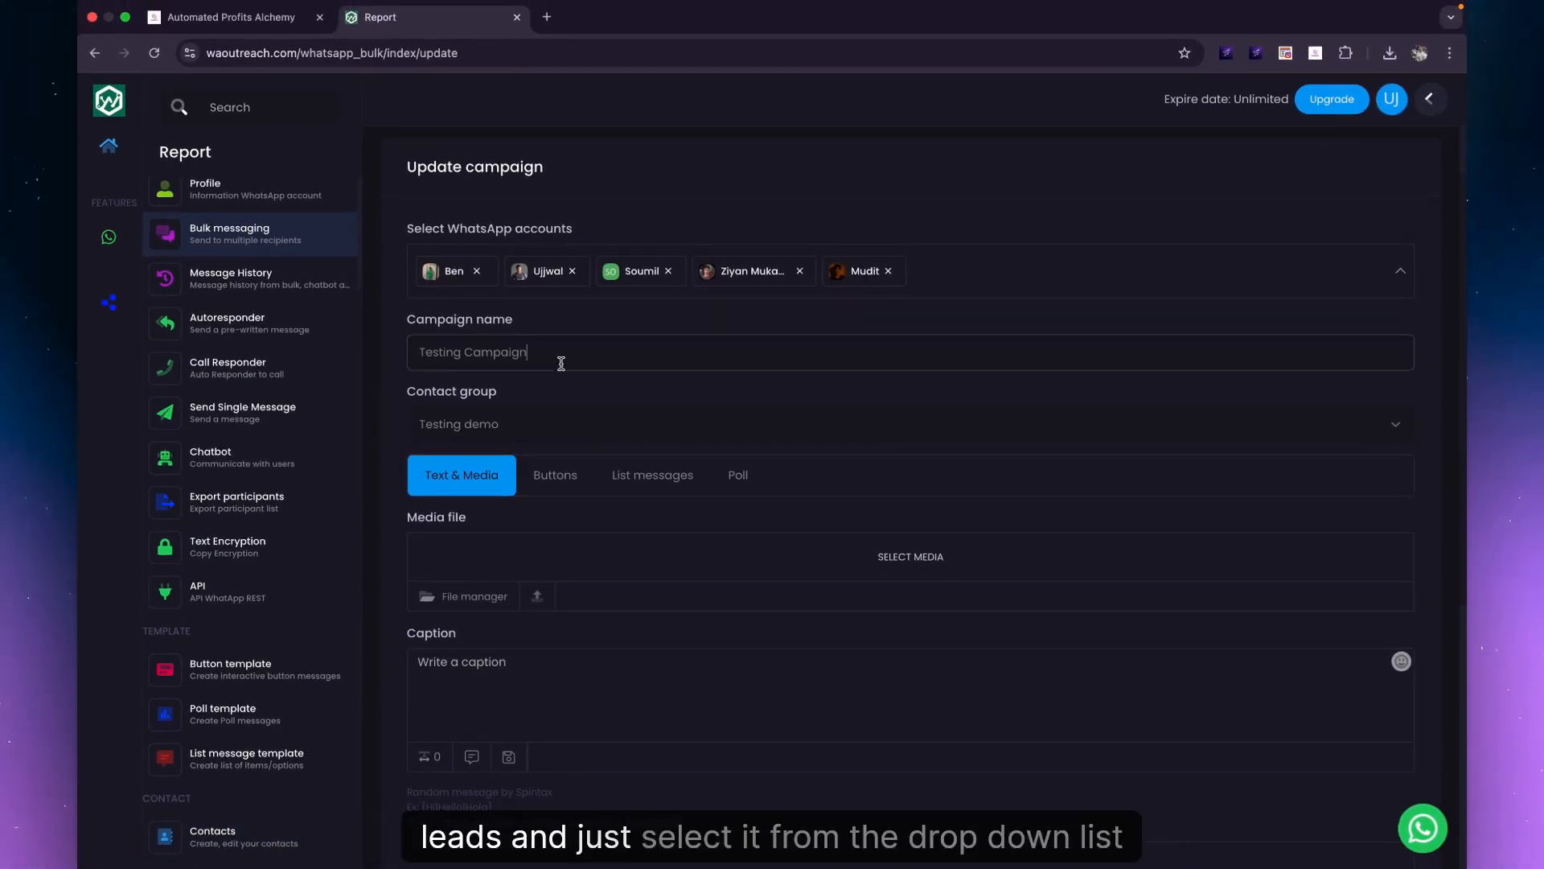
left_click(521, 434)
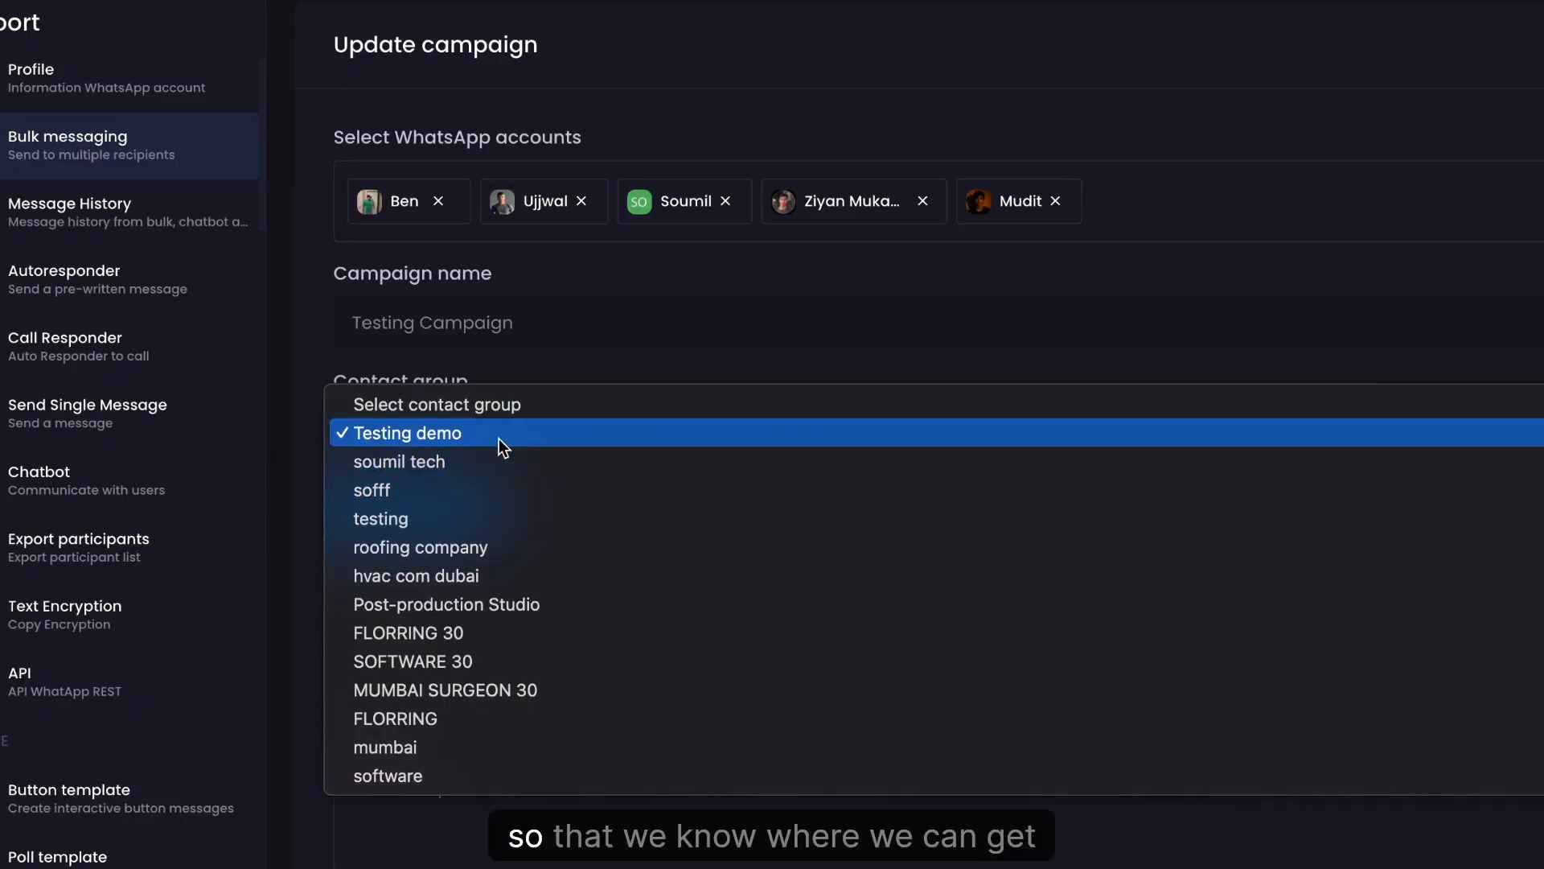
left_click(500, 444)
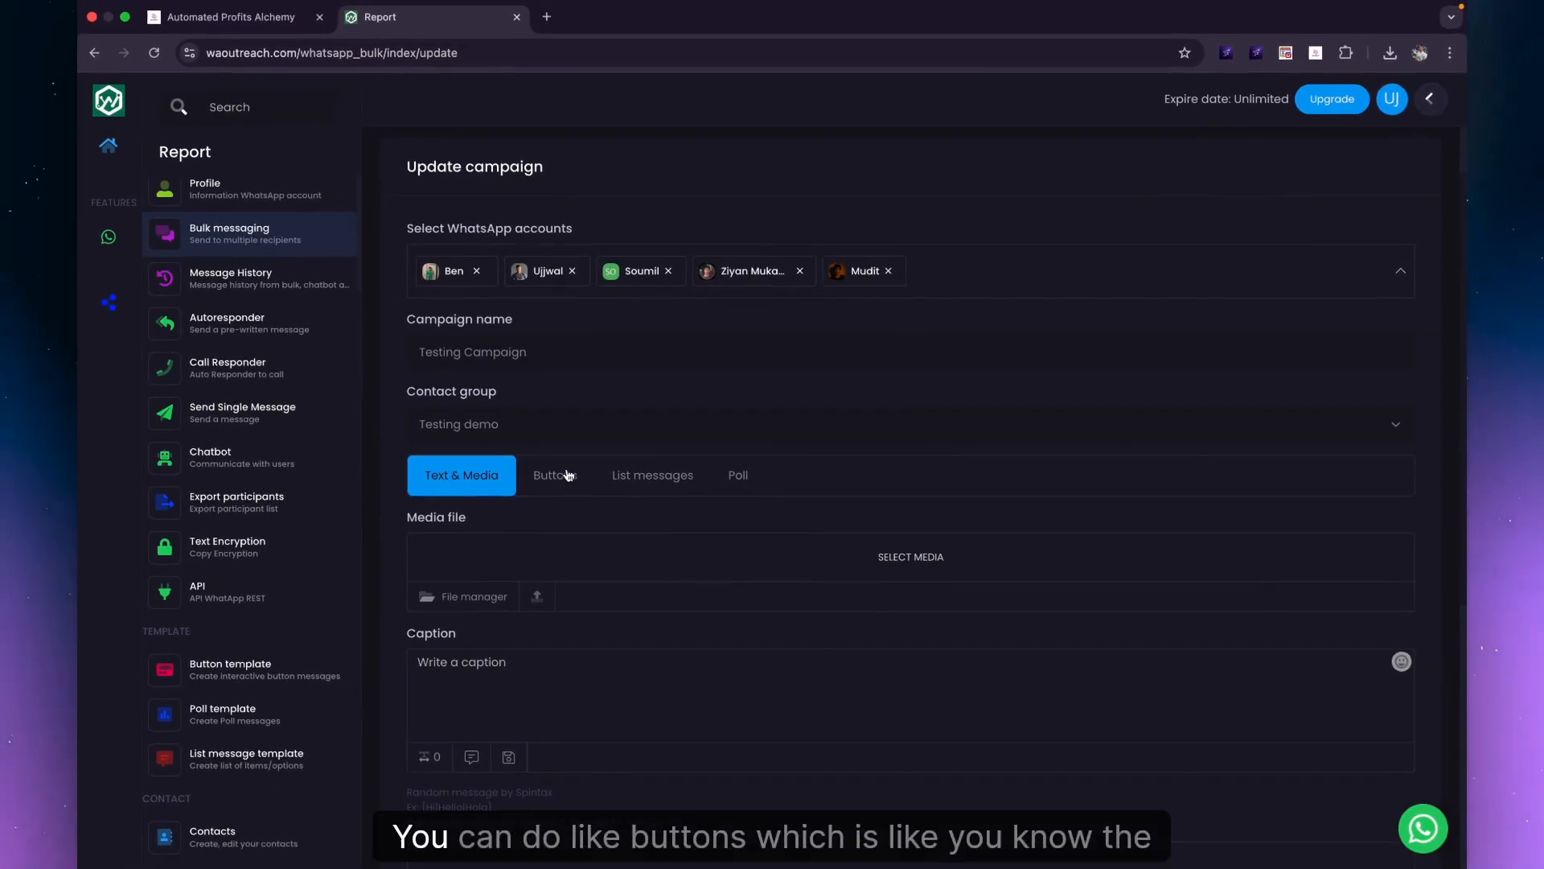
left_click(558, 480)
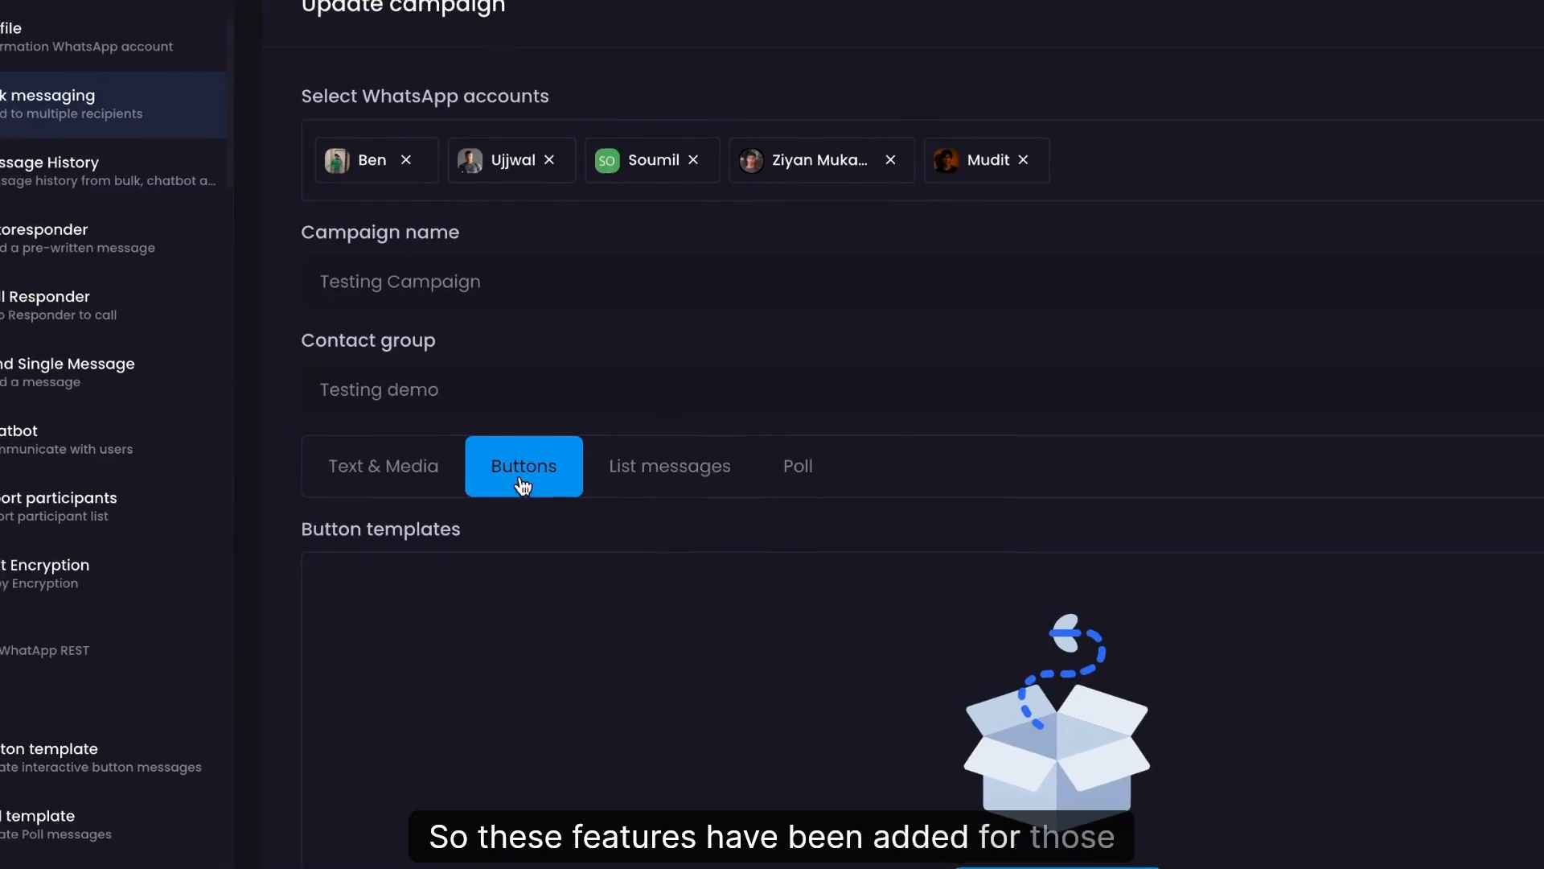
left_click(403, 487)
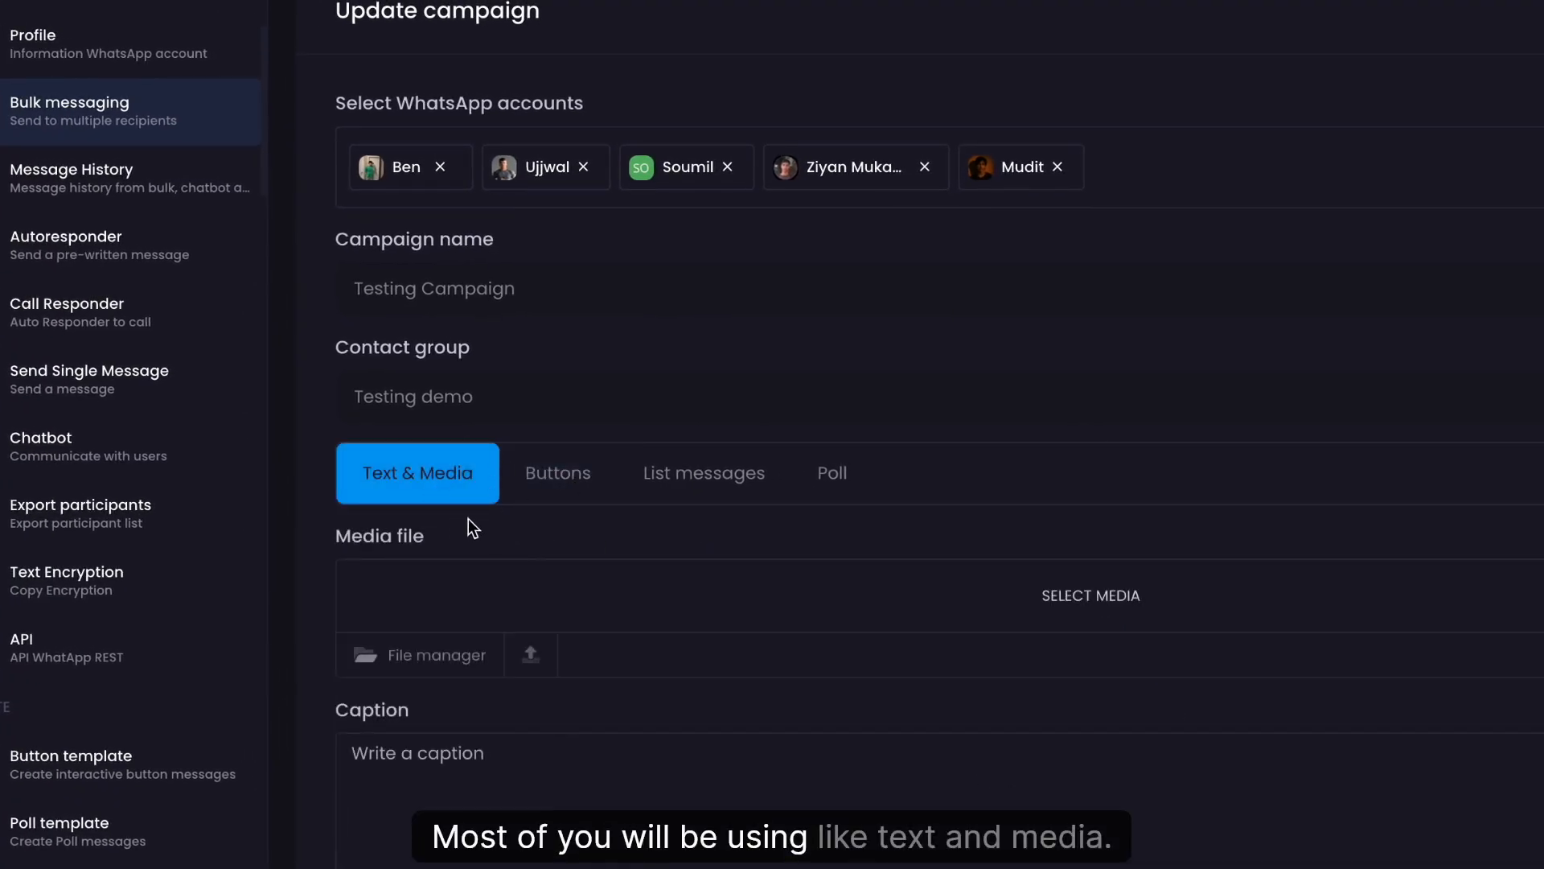
scroll(498, 655, "down", 2)
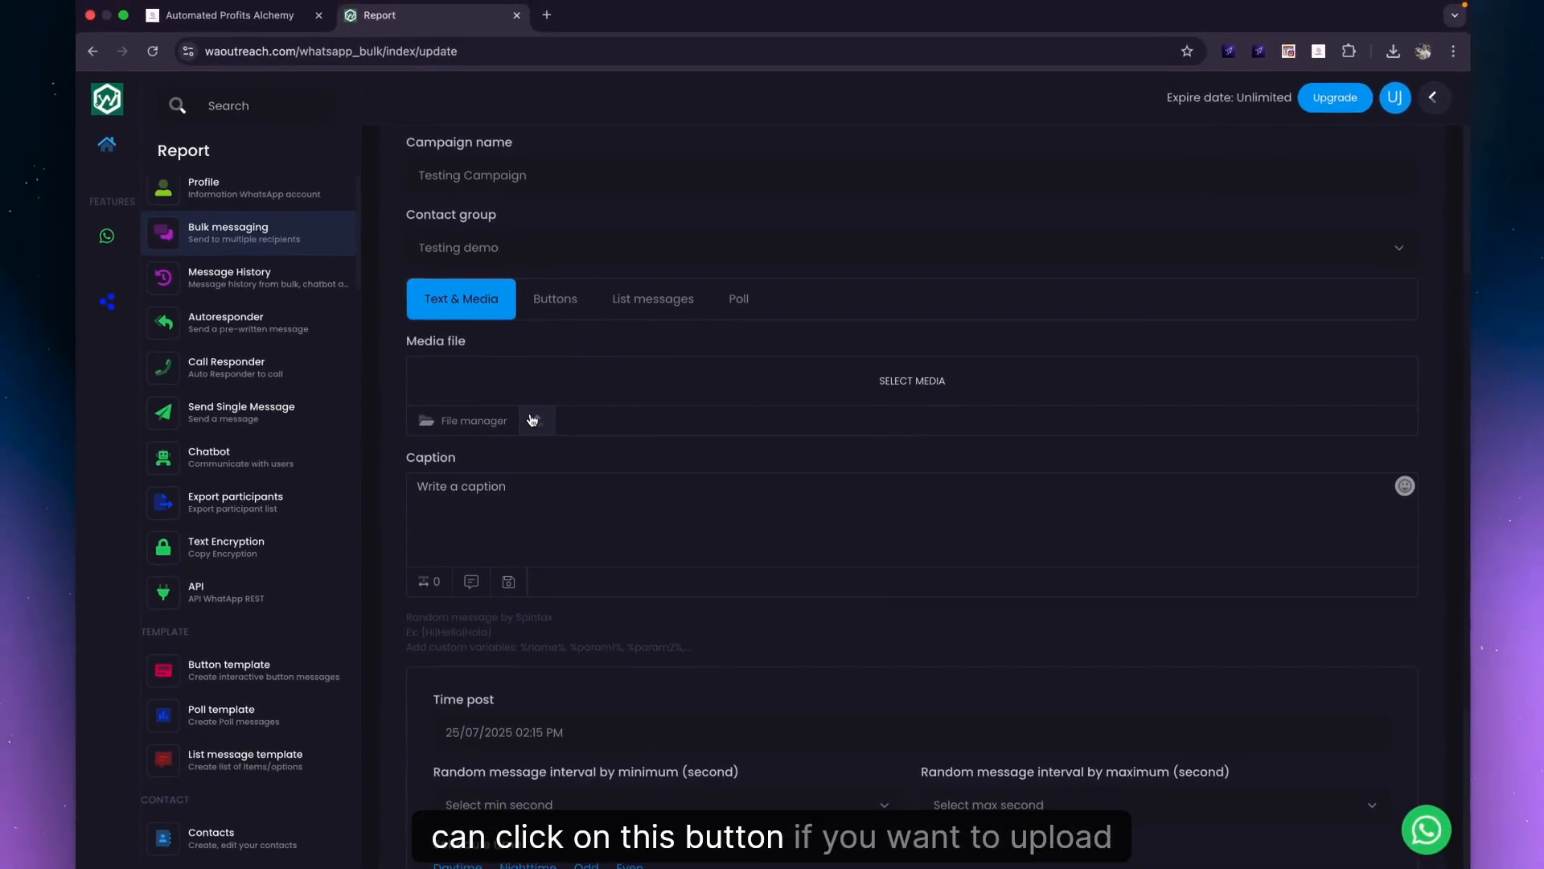
left_click(532, 421)
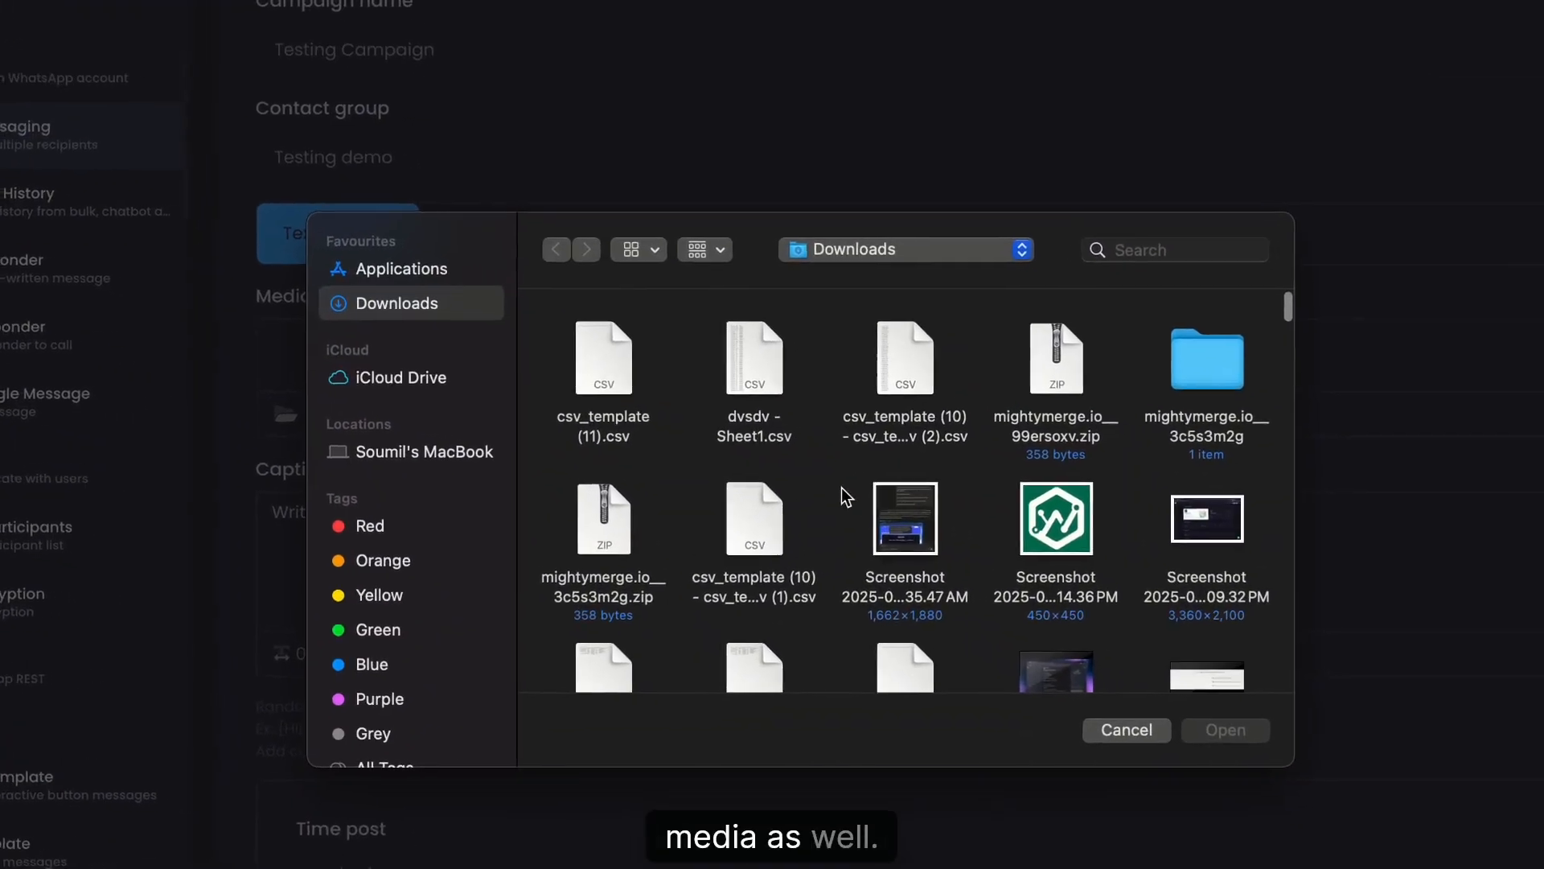
scroll(800, 471, "down", 3)
scroll(818, 481, "down", 5)
scroll(820, 486, "up", 10)
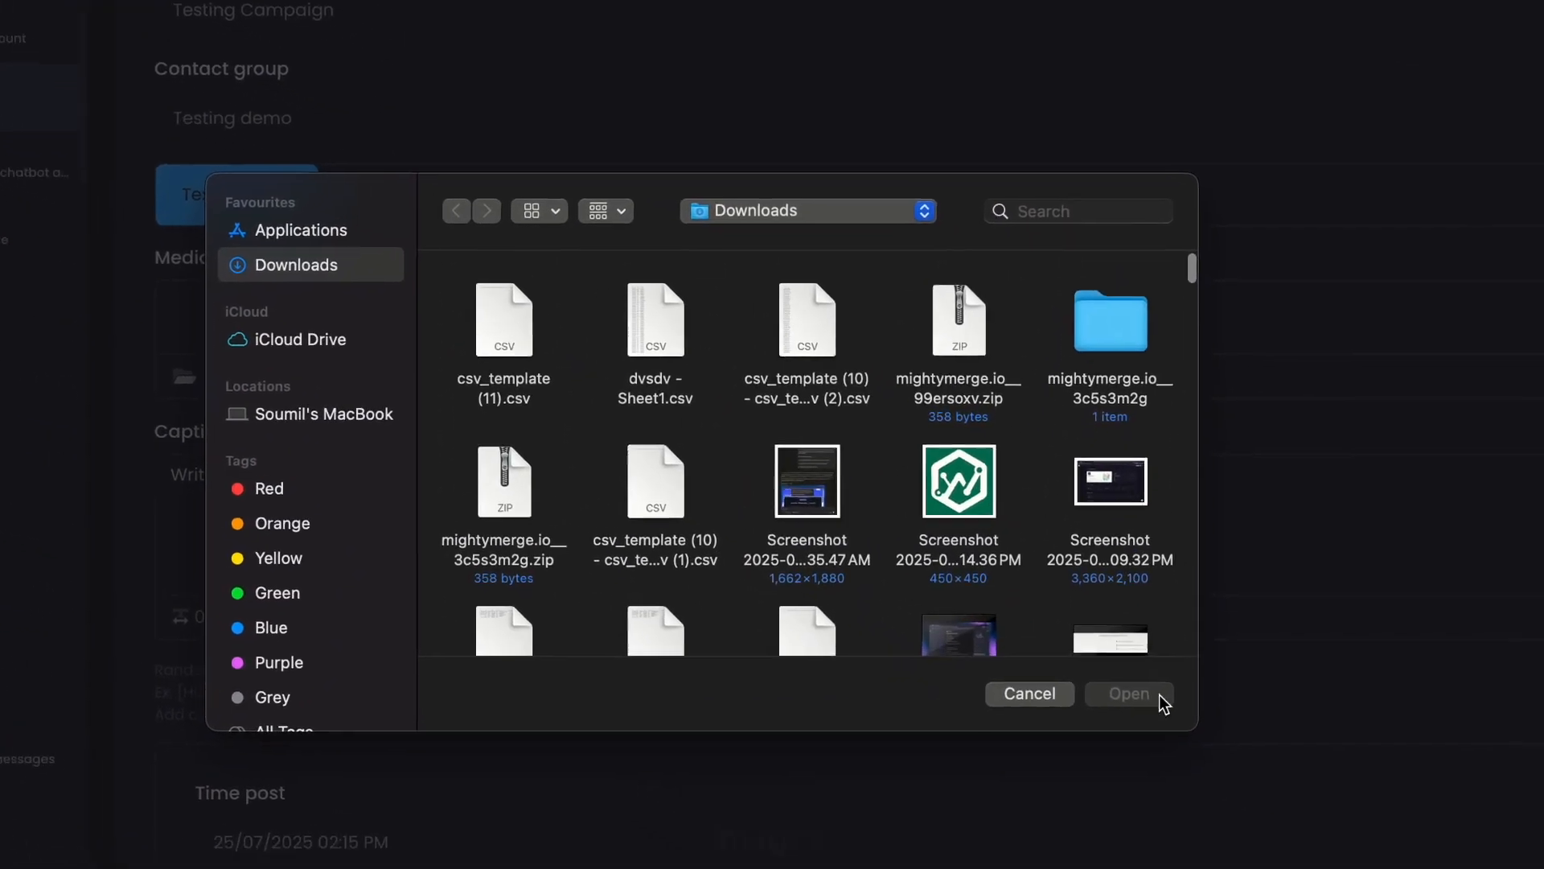
left_click(1030, 693)
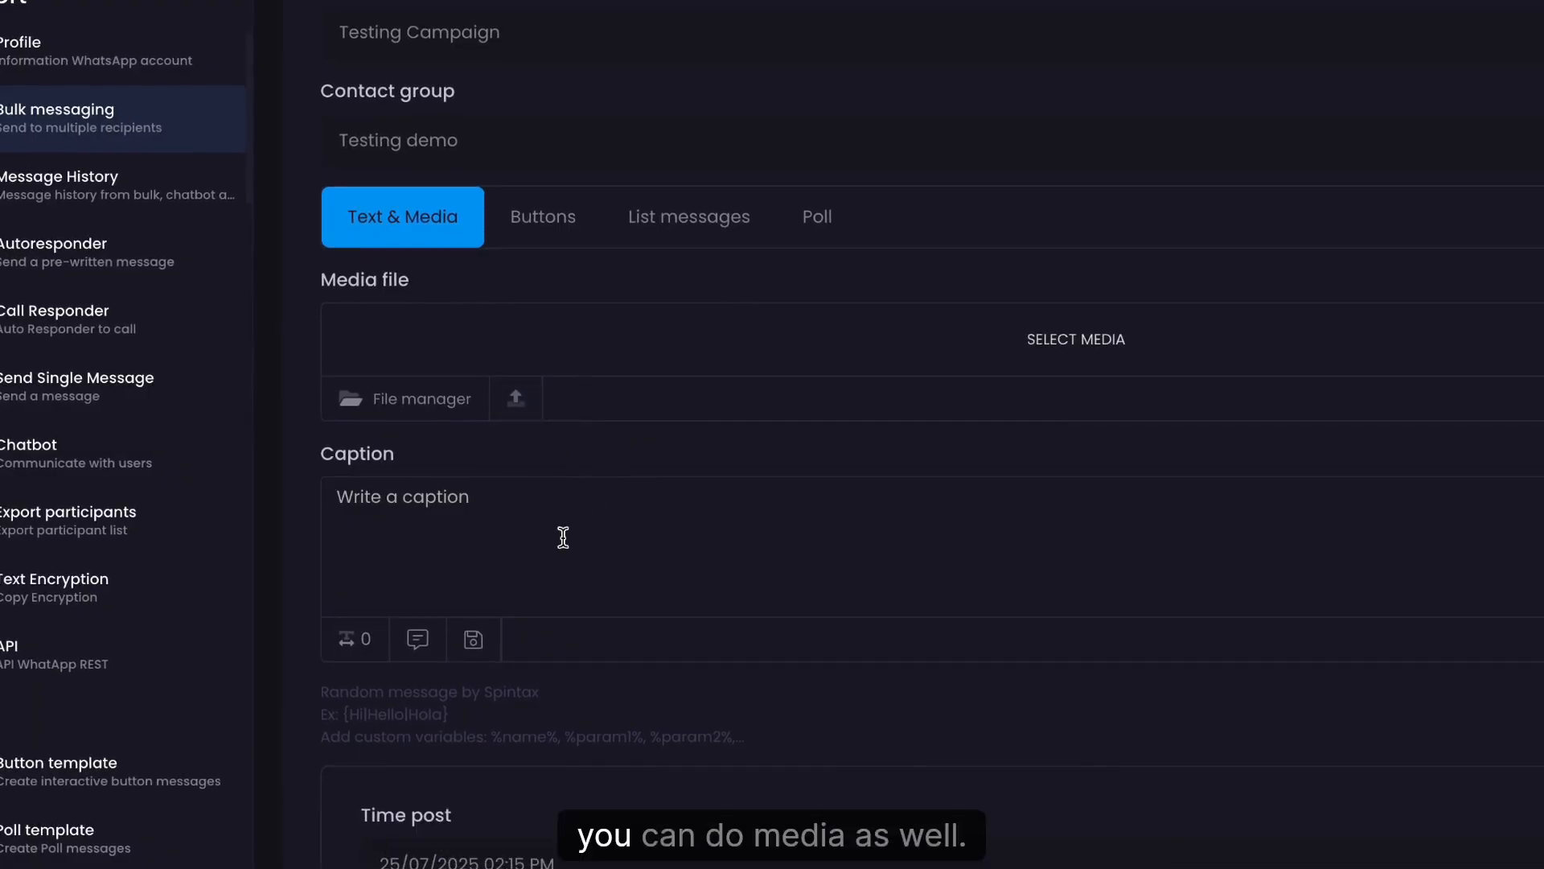
left_click(491, 528)
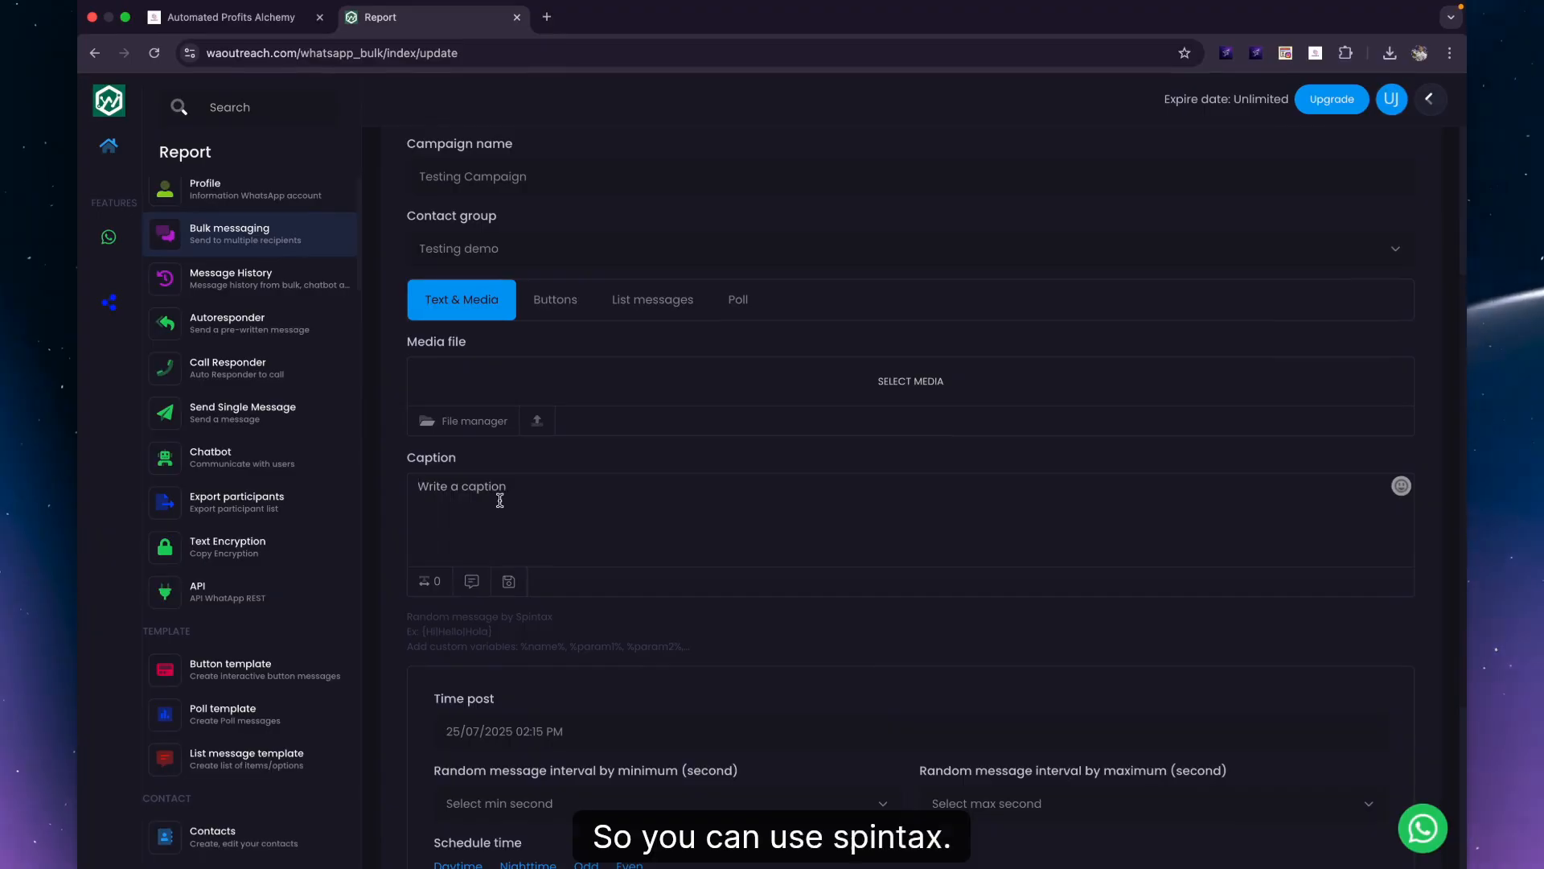
Start the caption spintax with the first variation 'Hey how are you' inside braces.
left_click(500, 500)
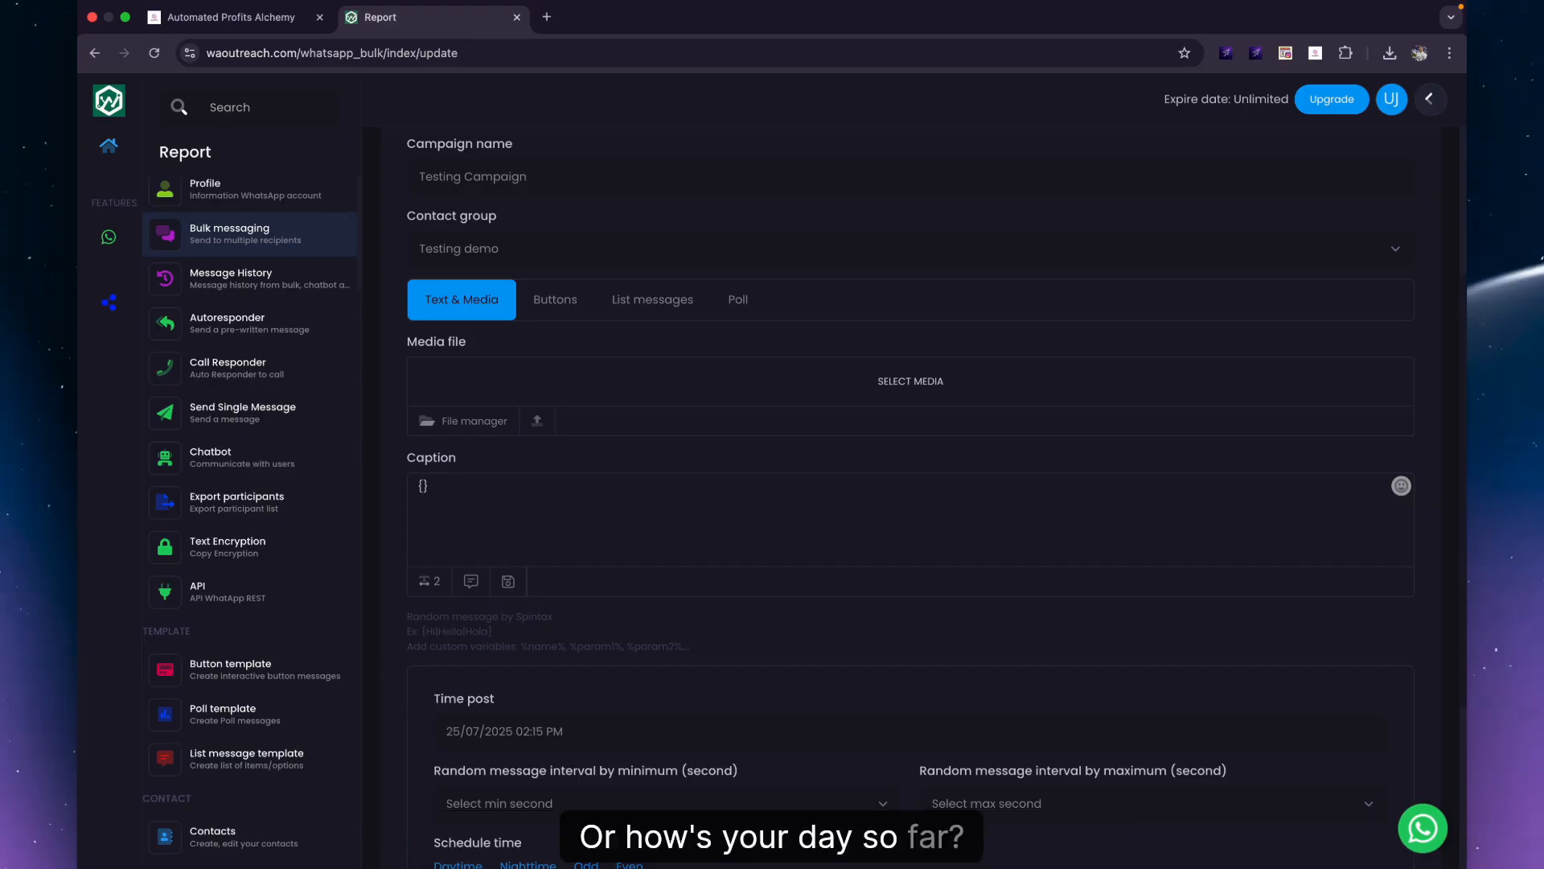
key("Caps_Lock")
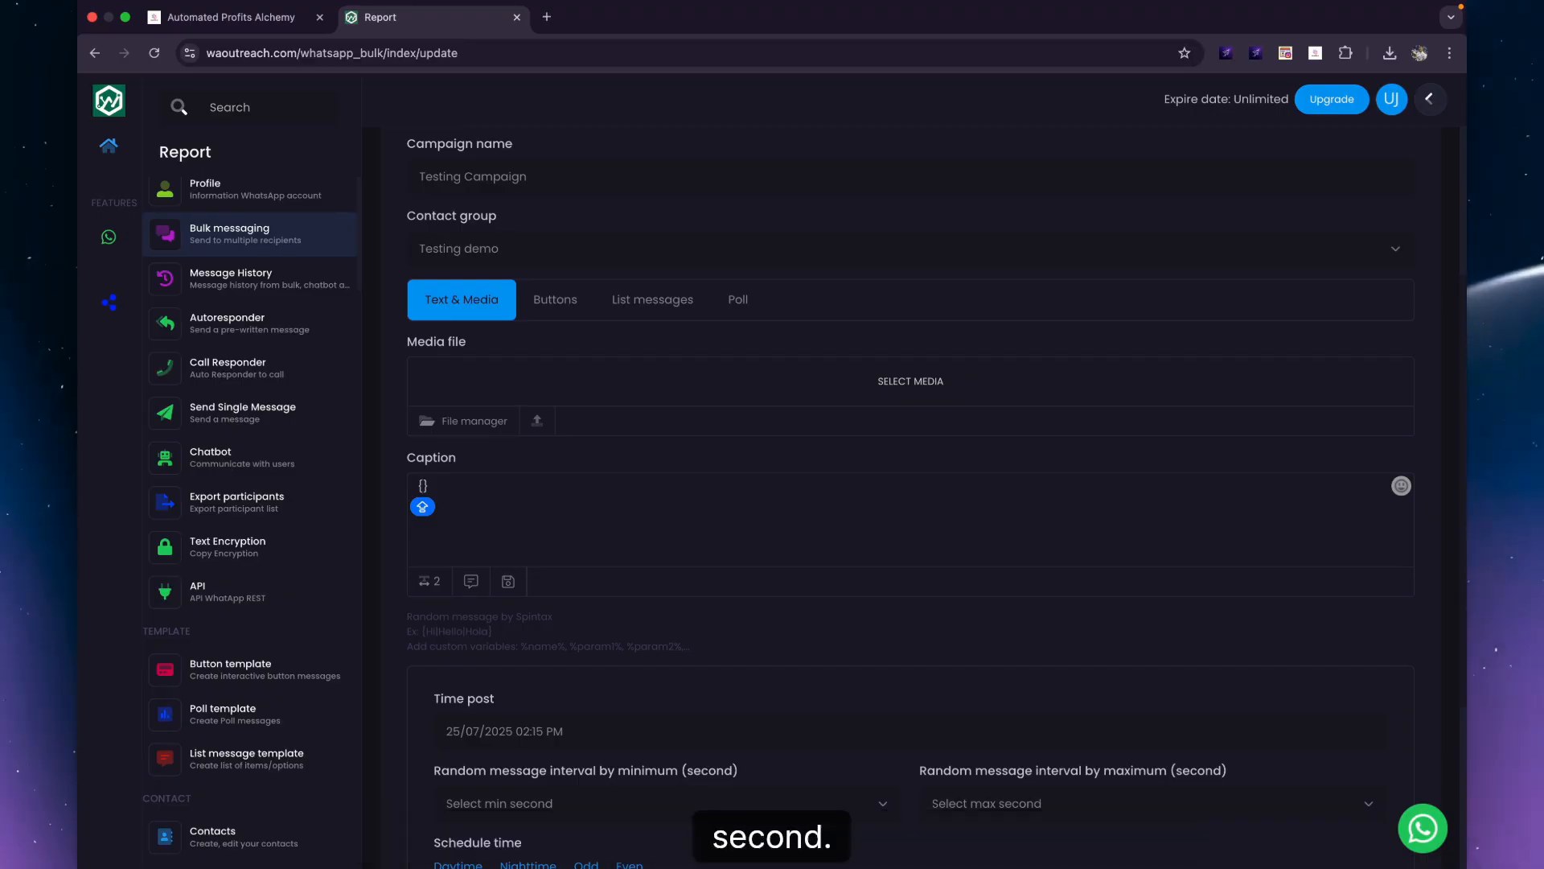
type("How")
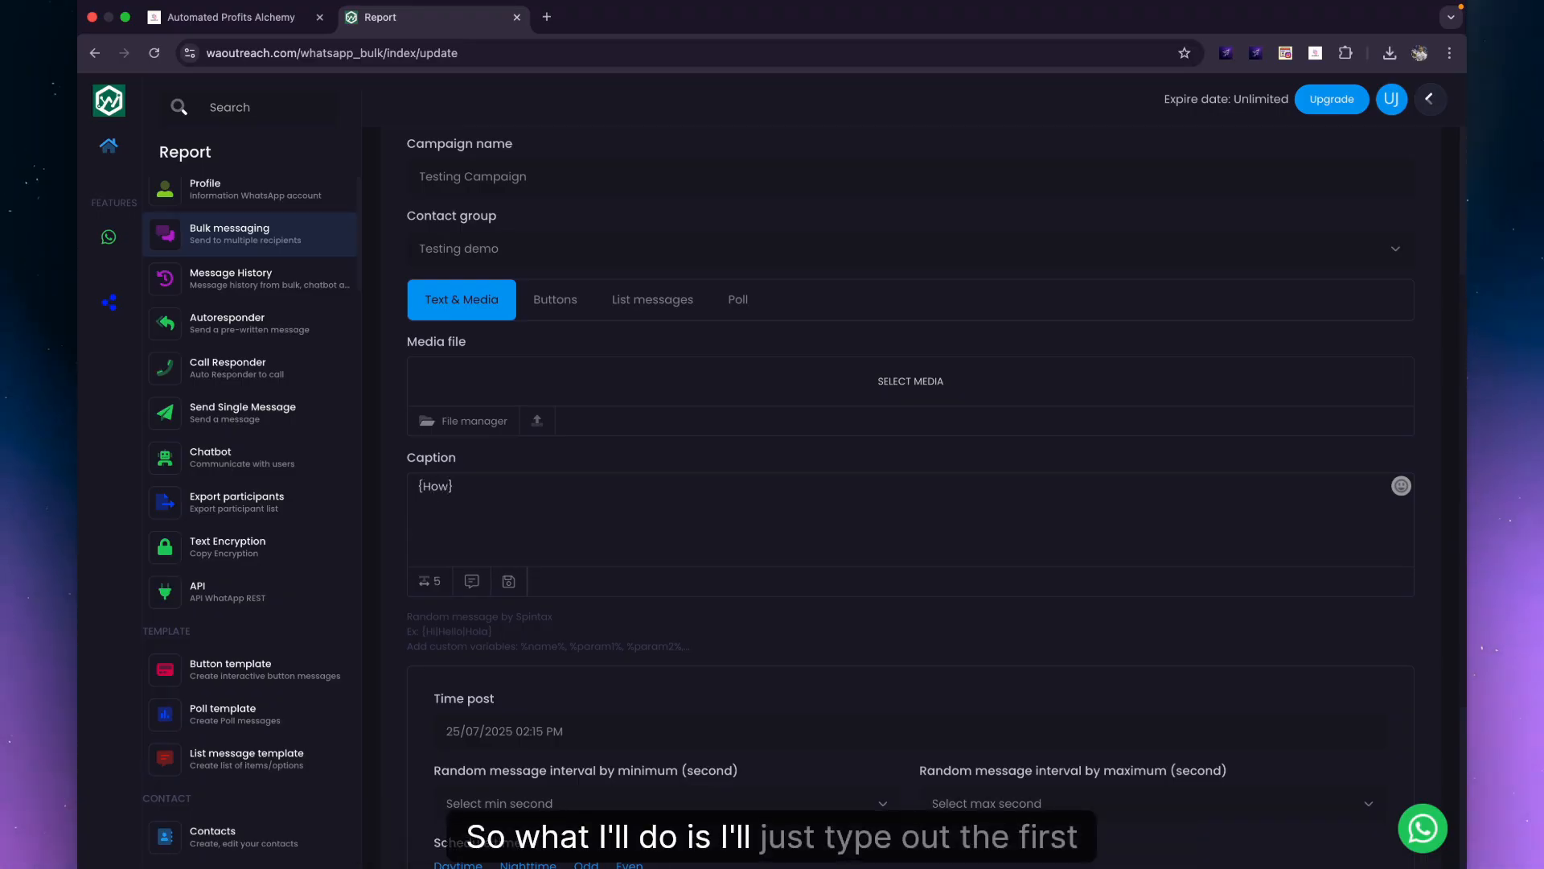
key("BackSpace")
key("BackSpace")
key("BackSpace")
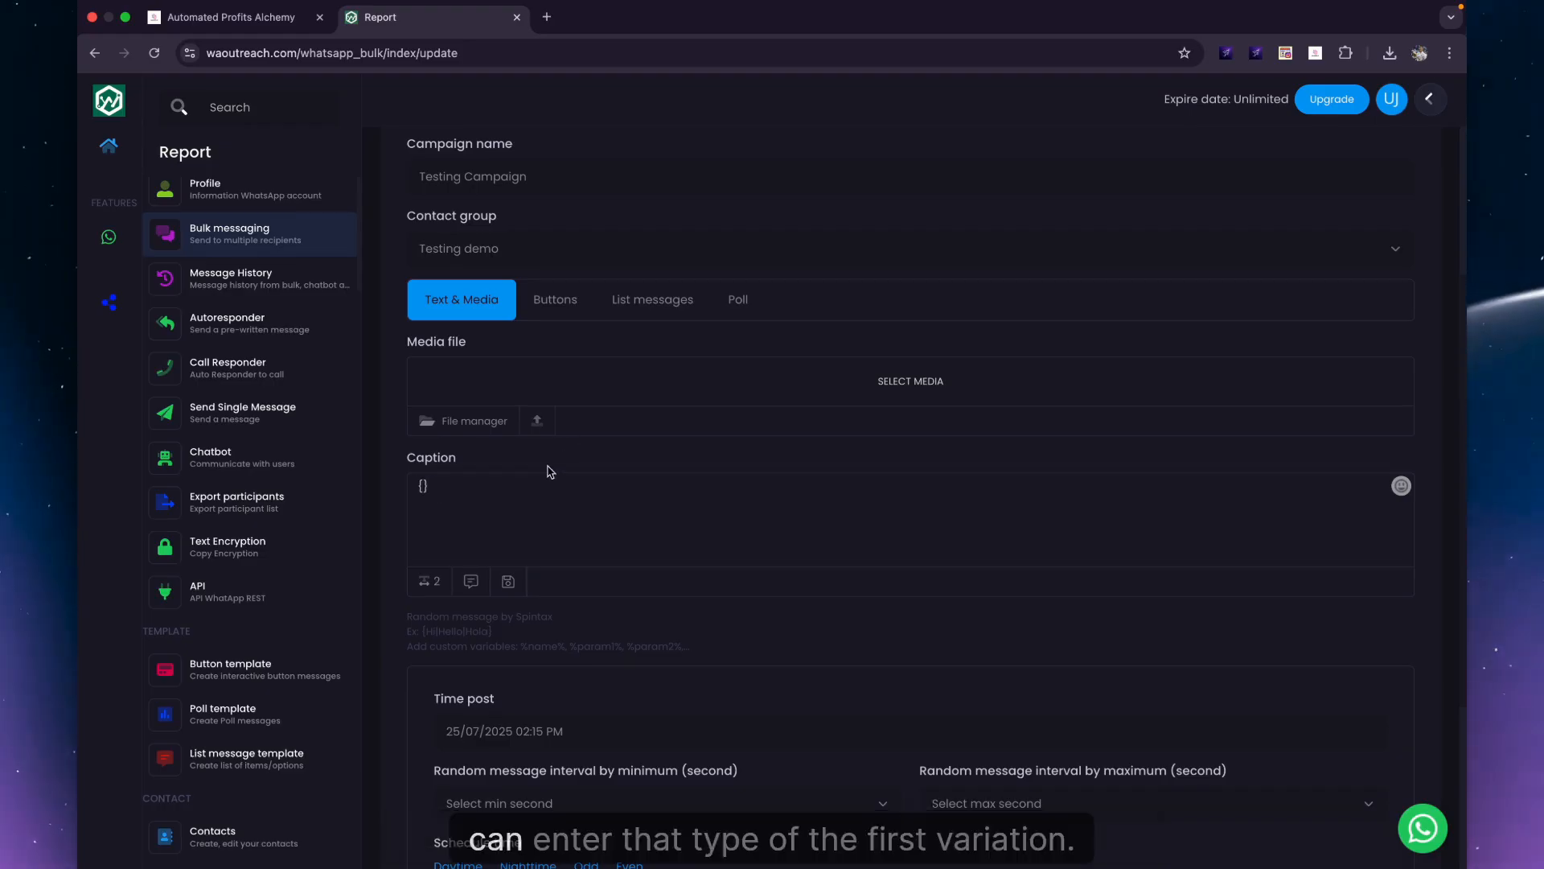
type("H")
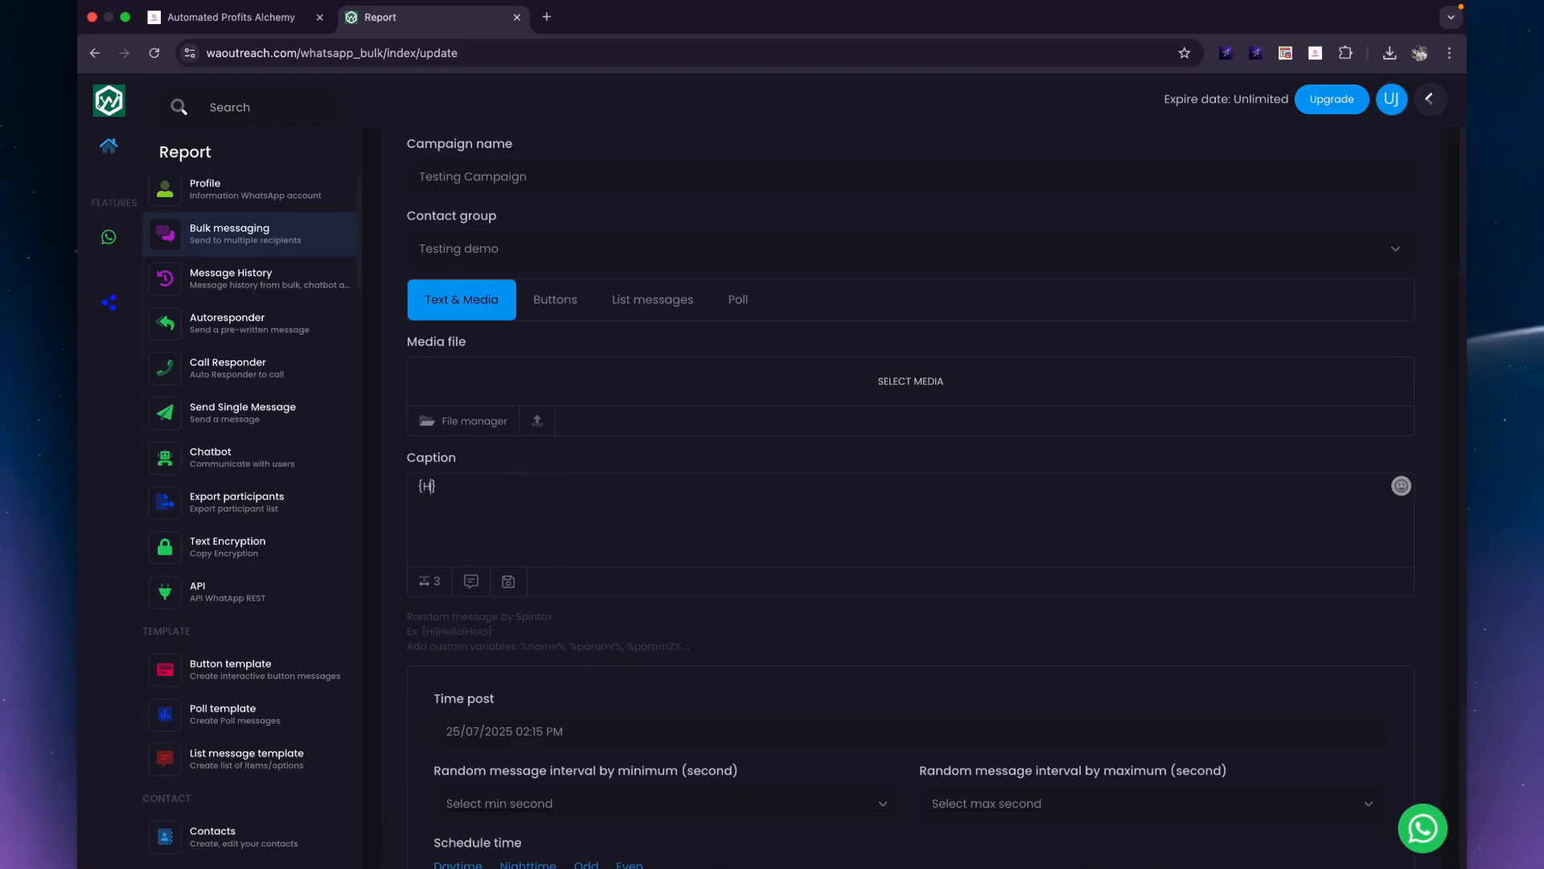
type("ey how are you")
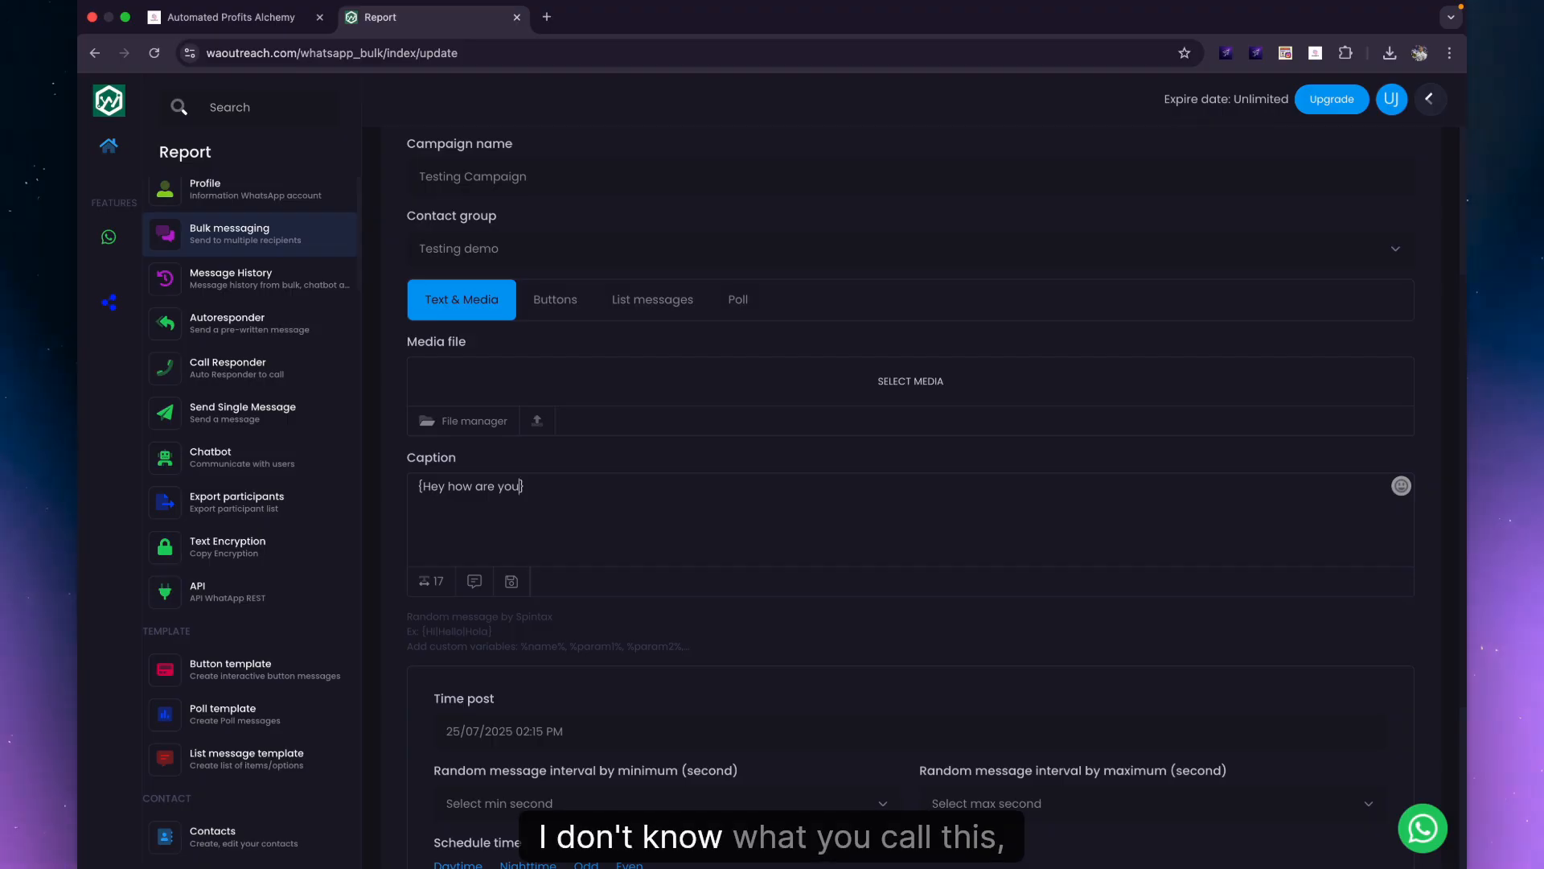
key("Right")
type(".")
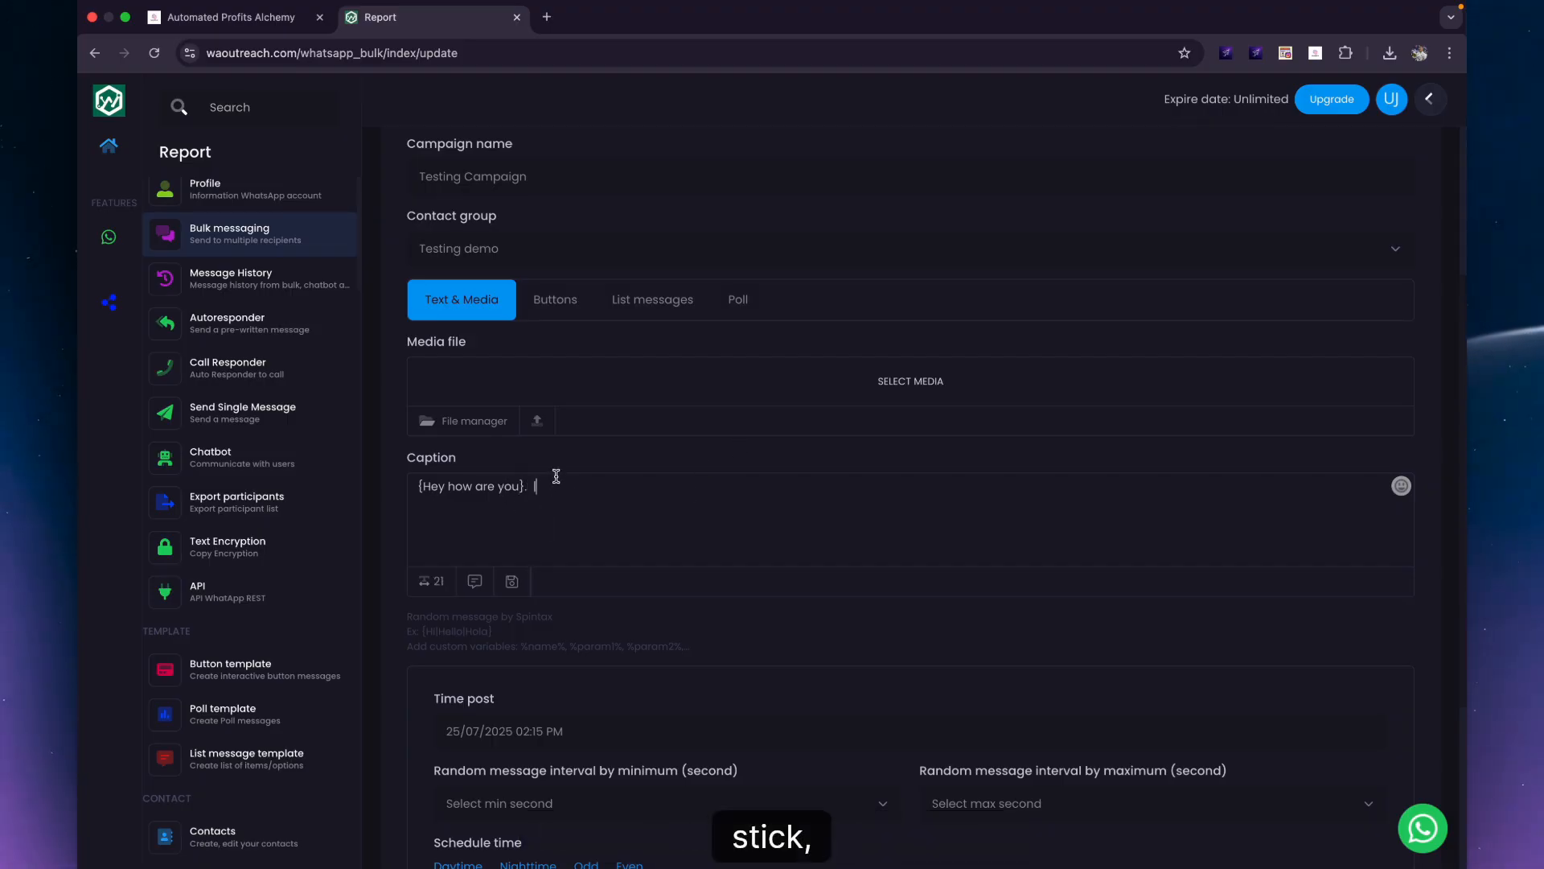
Add the variations 'How has your day been so far' and 'Hey', separated by bars.
left_click_drag(546, 481, 532, 482)
key("BackSpace")
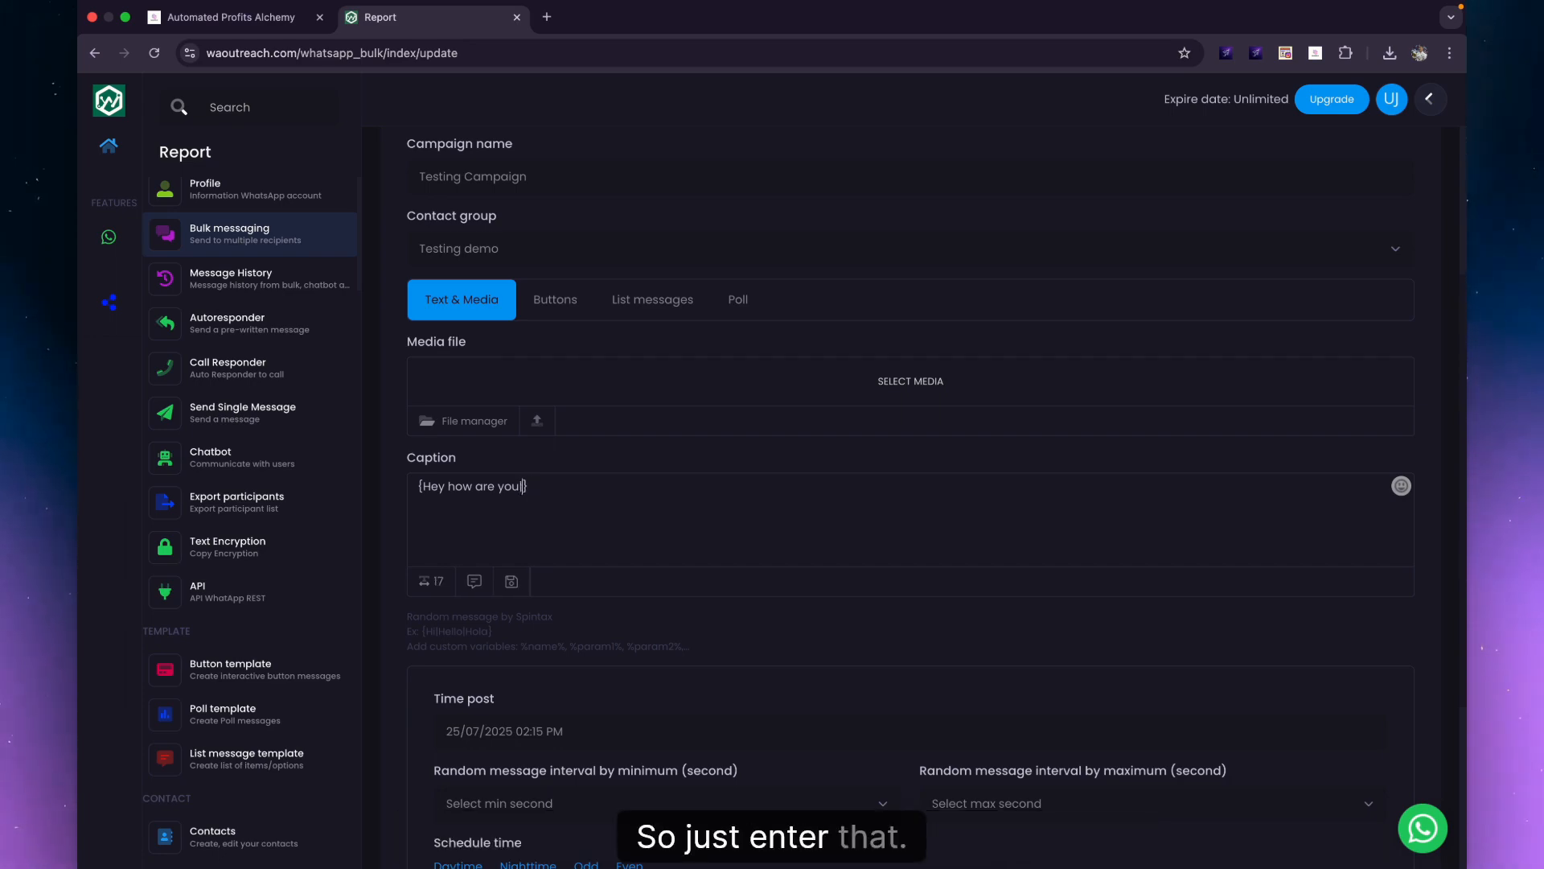
type("|")
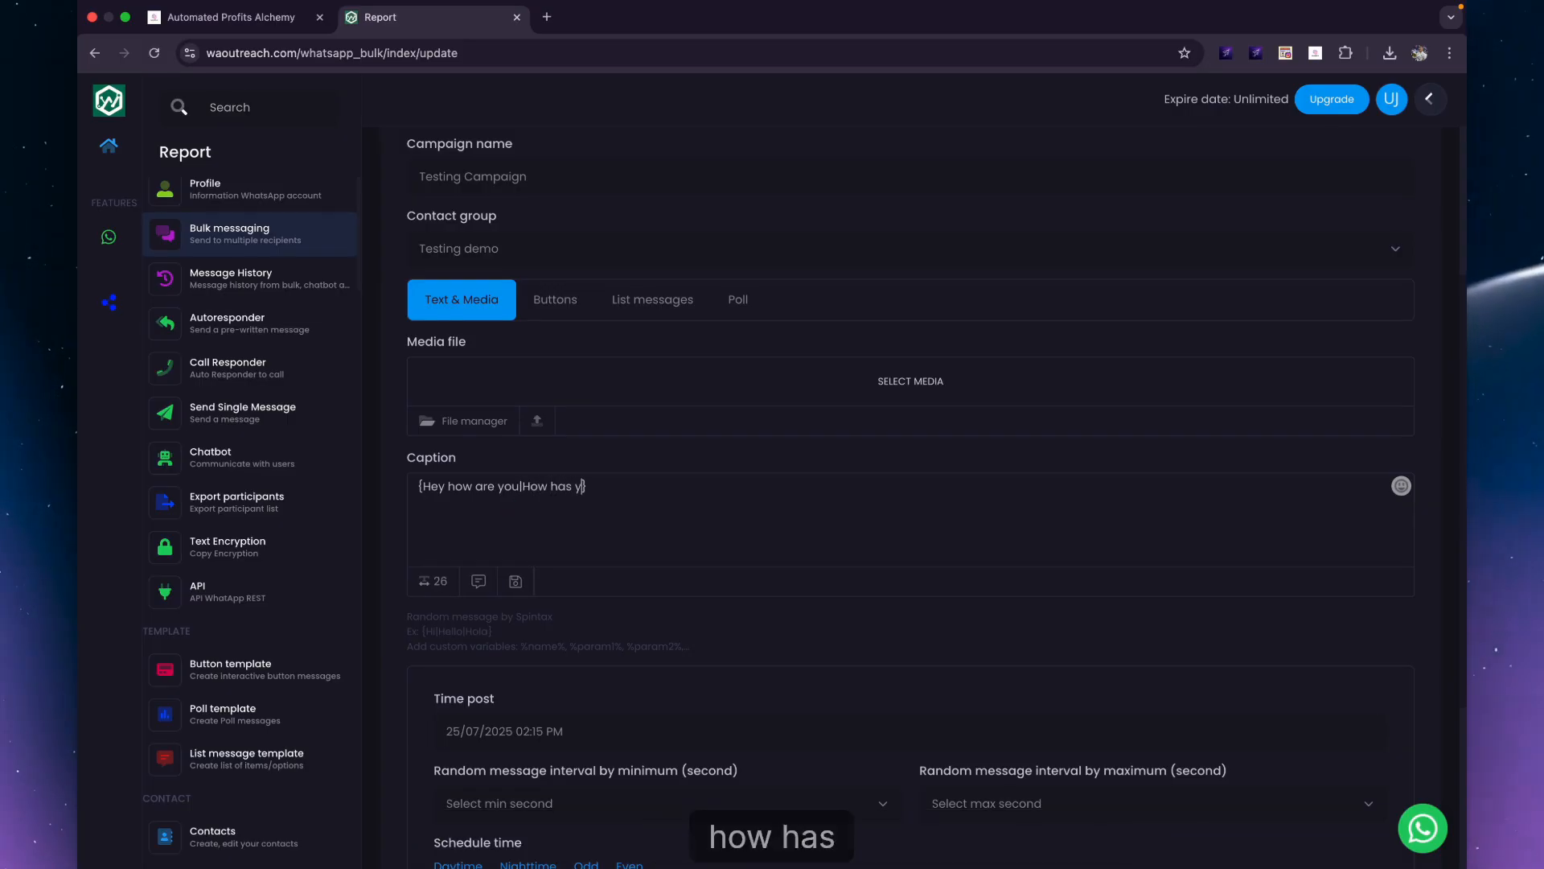
type("our day been")
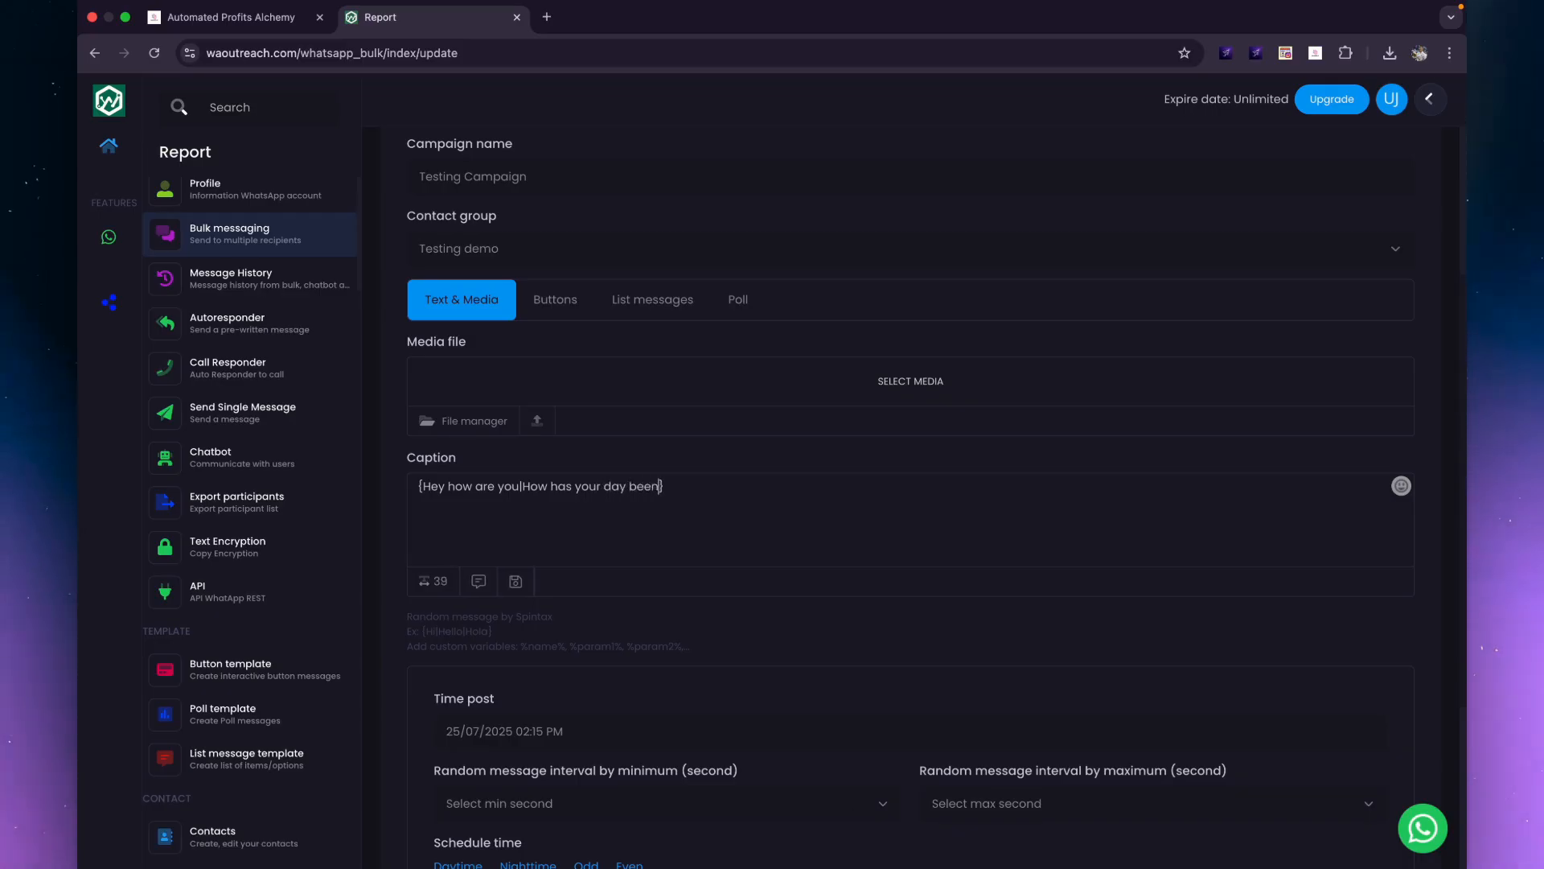
type(" so far")
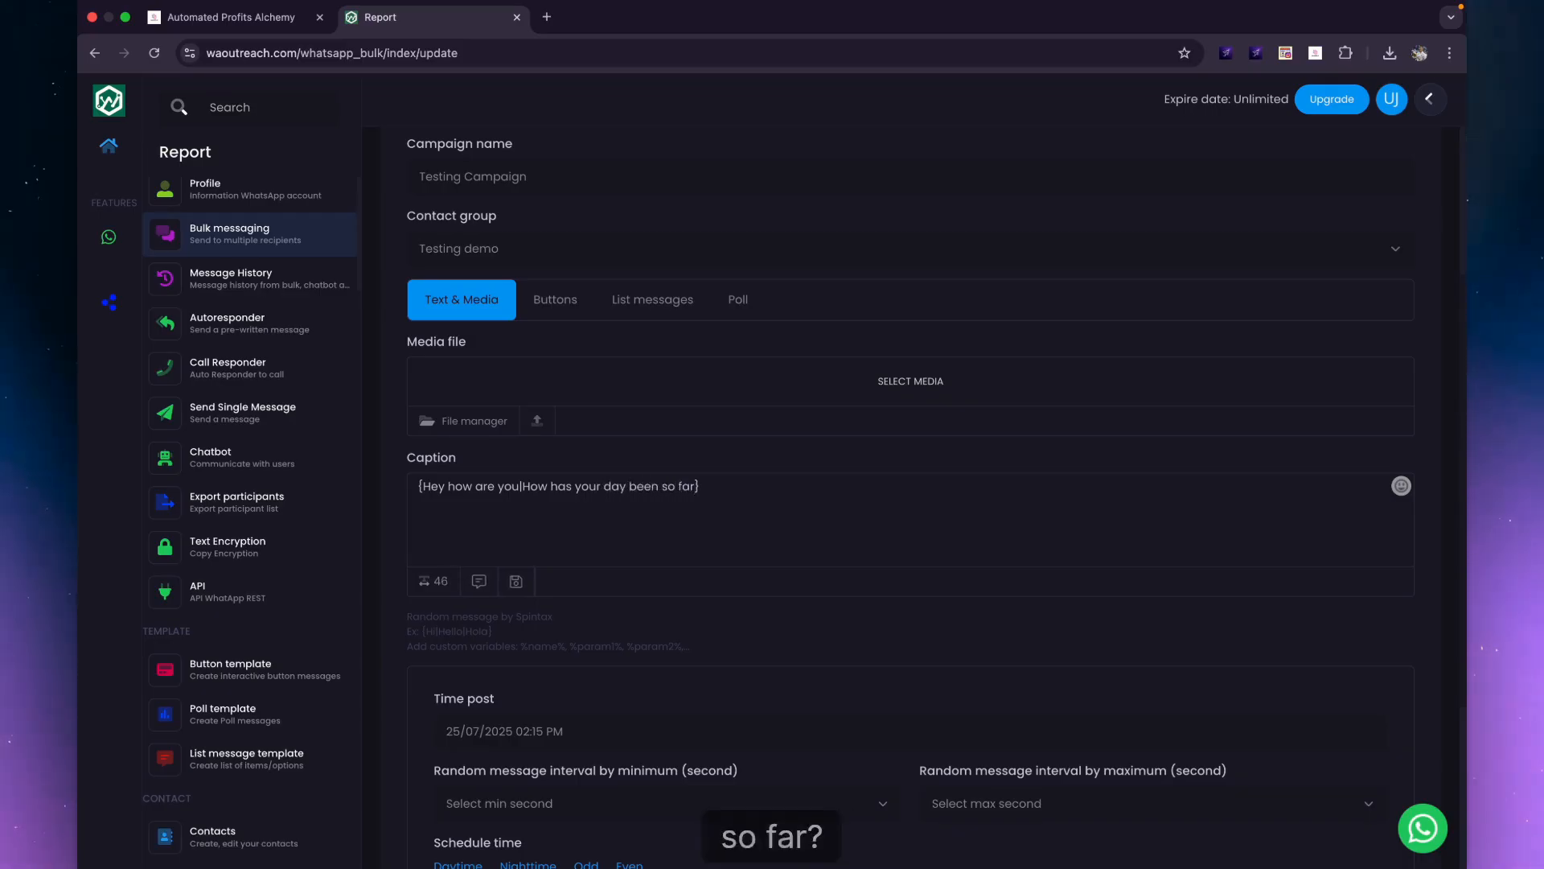
type("|")
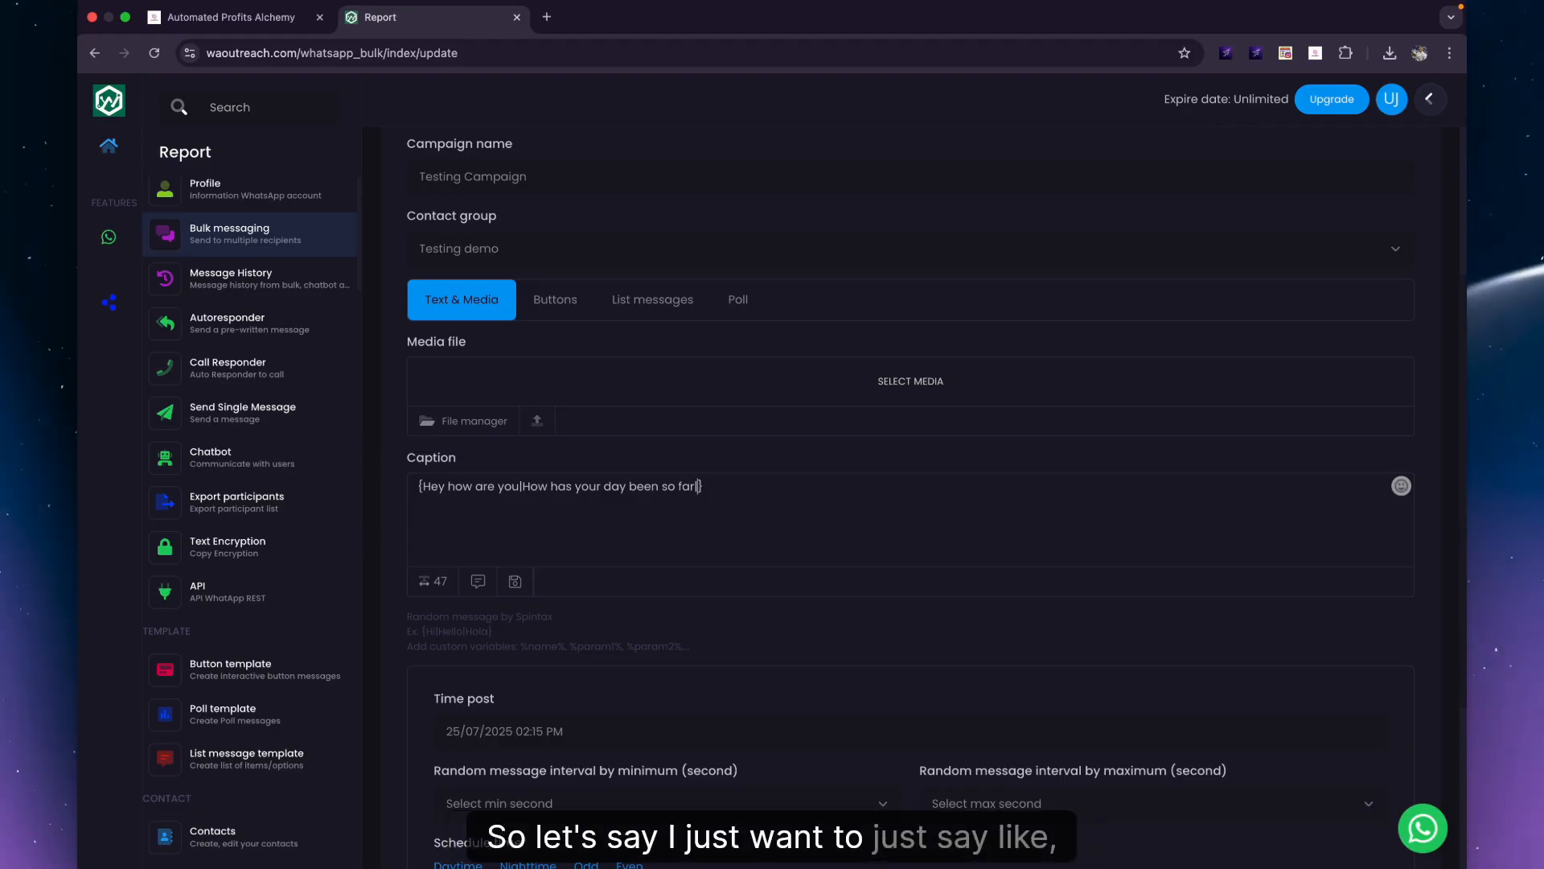
type("Hey")
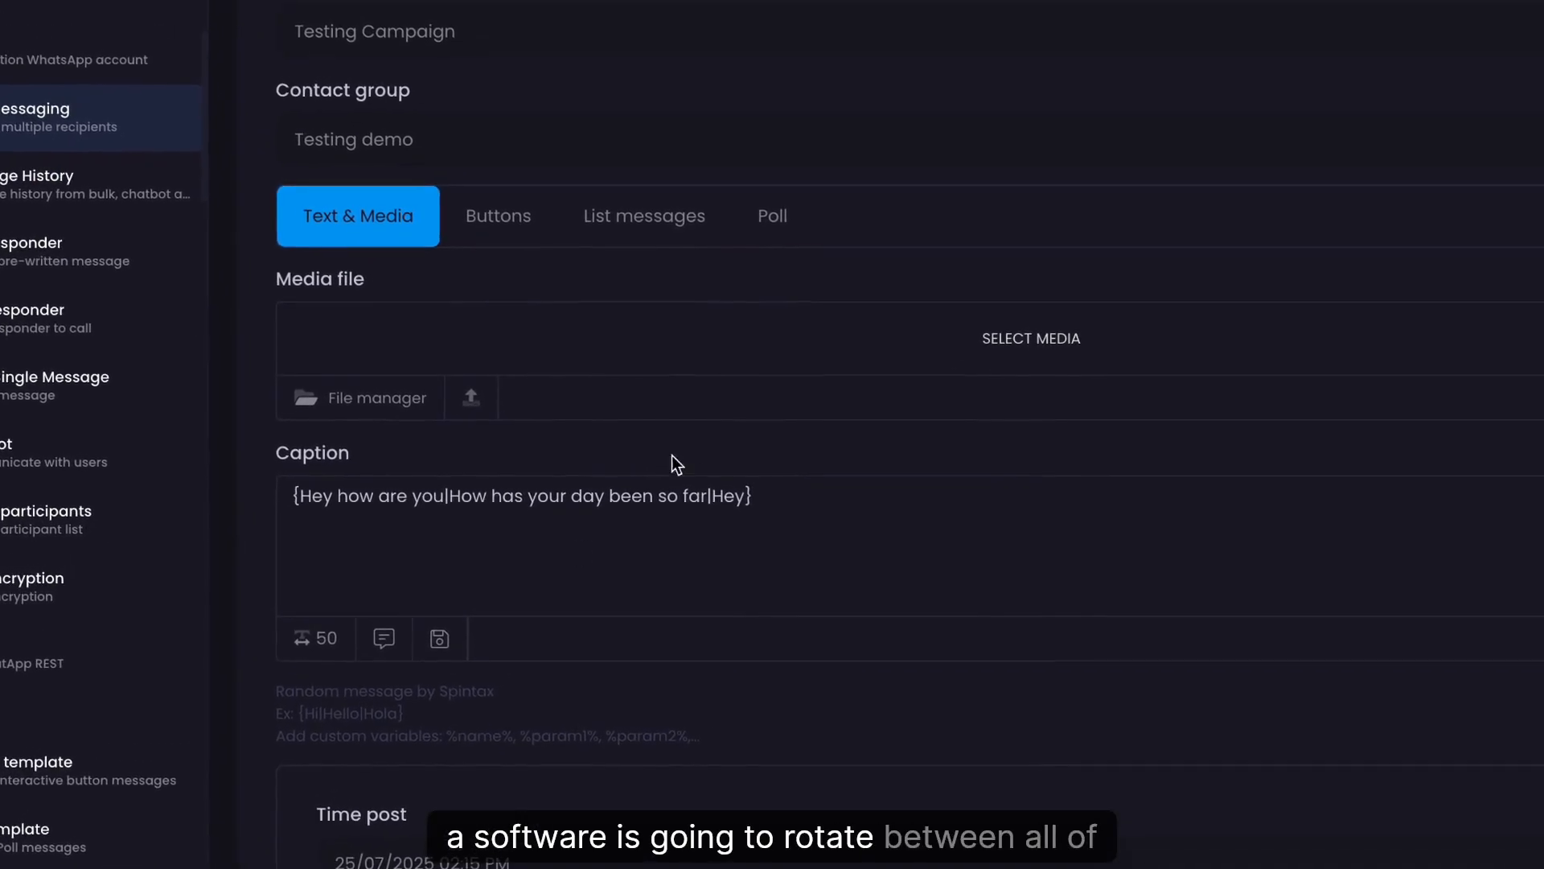
type("|")
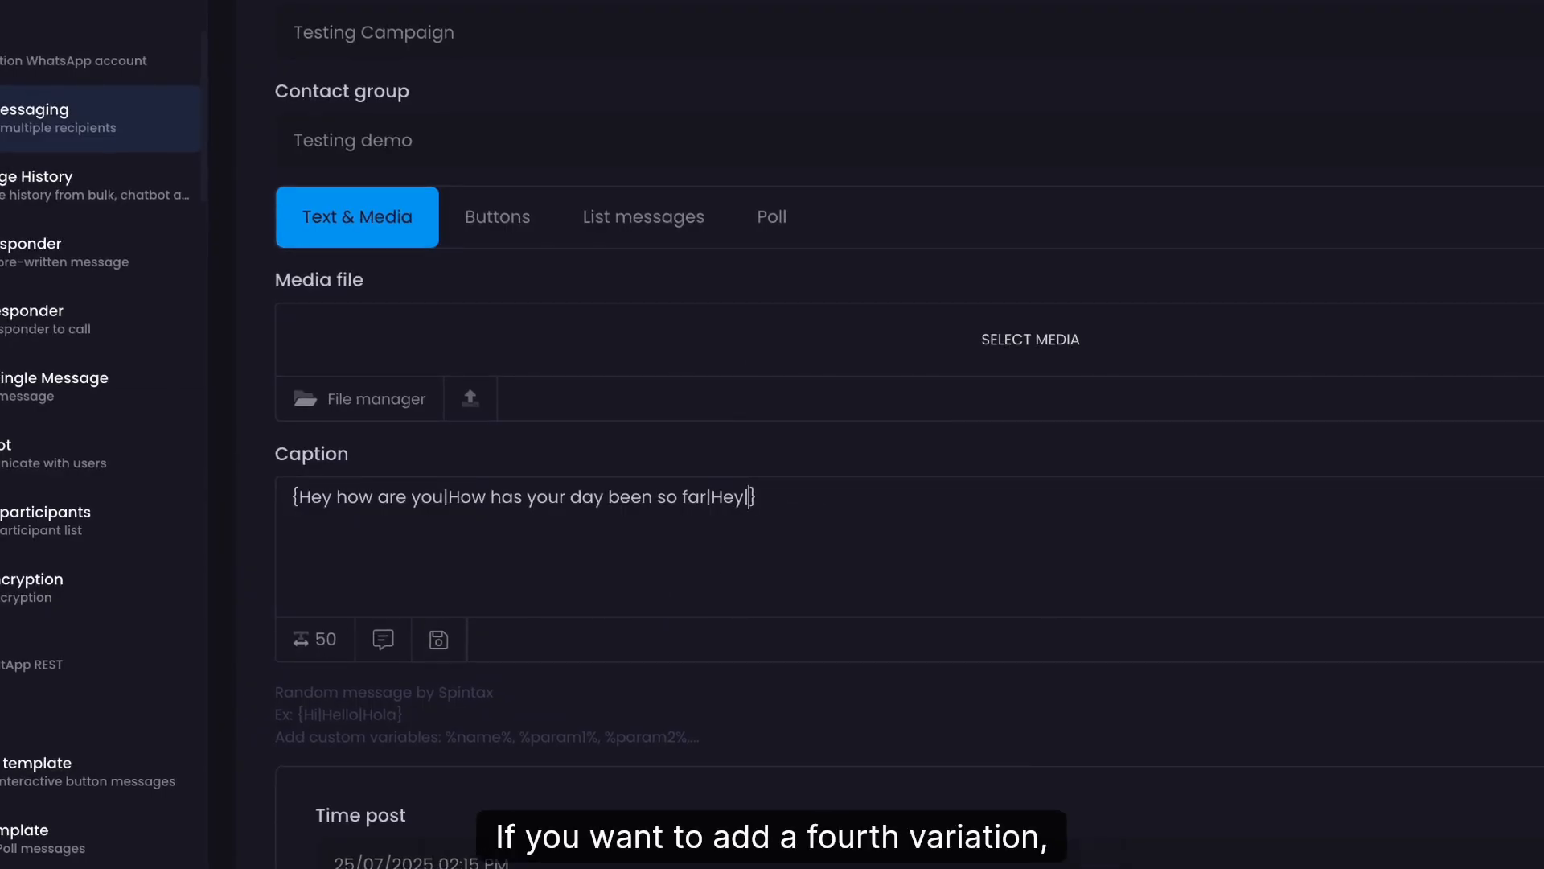
left_click(834, 514)
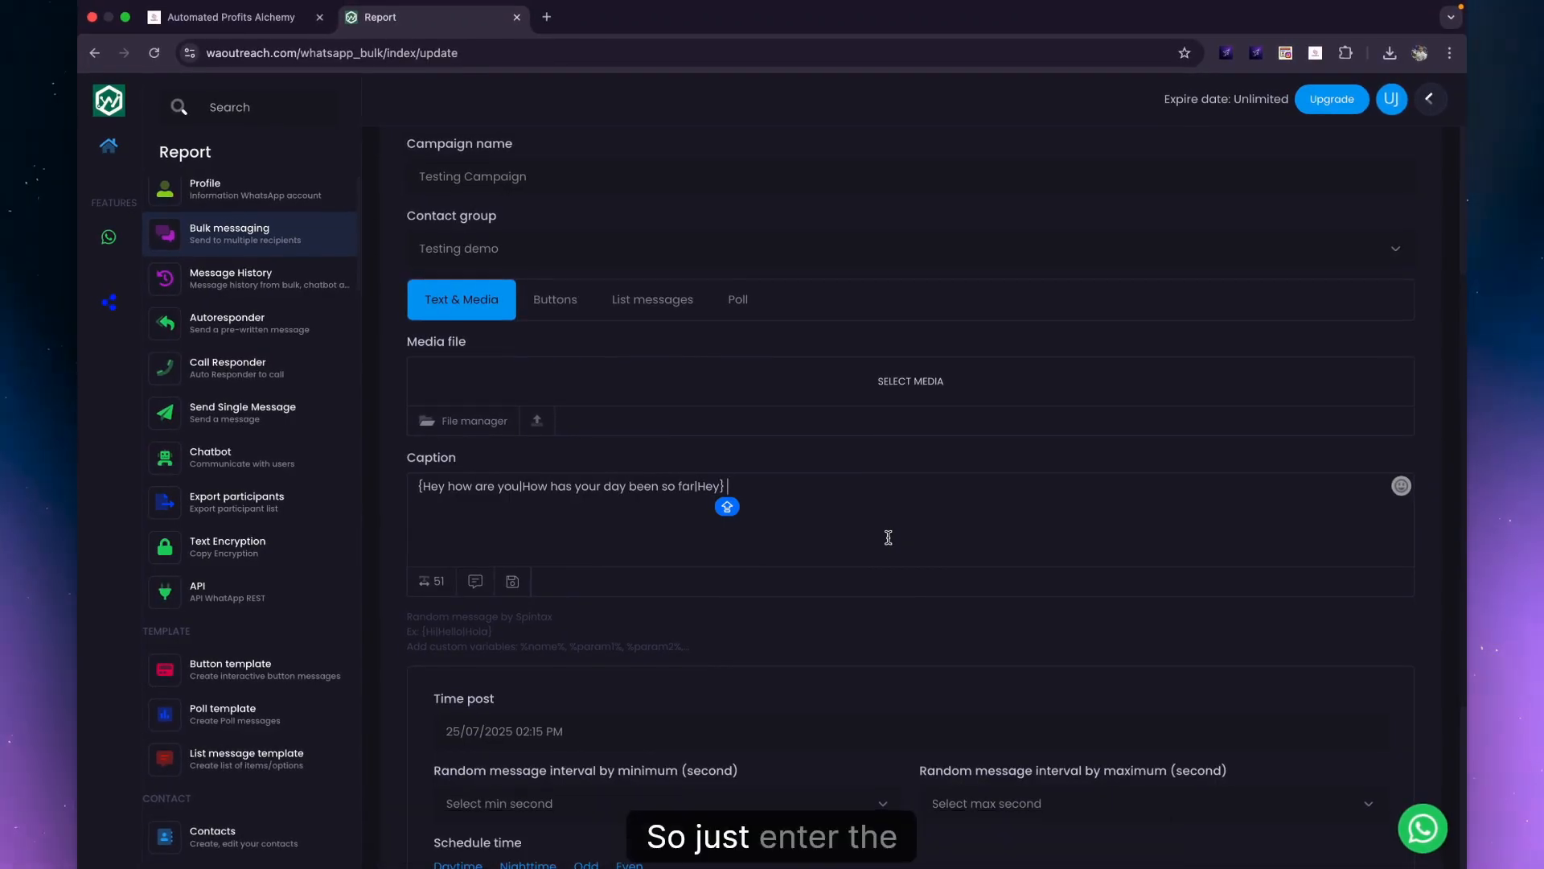
Add the %name% variable after the greeting braces, then open the browser history with Cmd+Y.
type("%%")
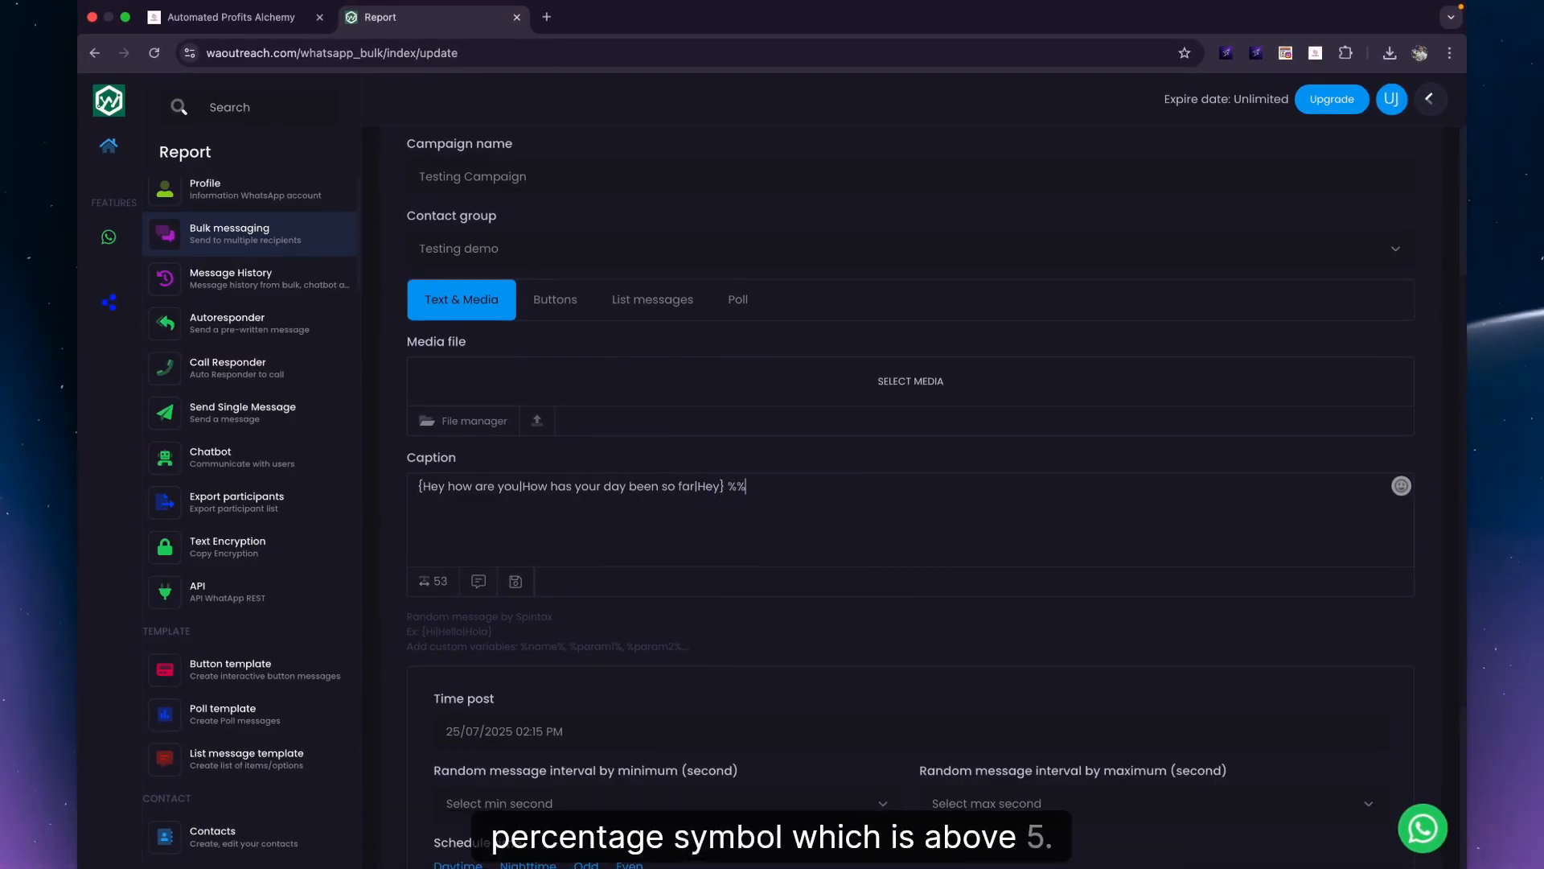
key("Caps_Lock")
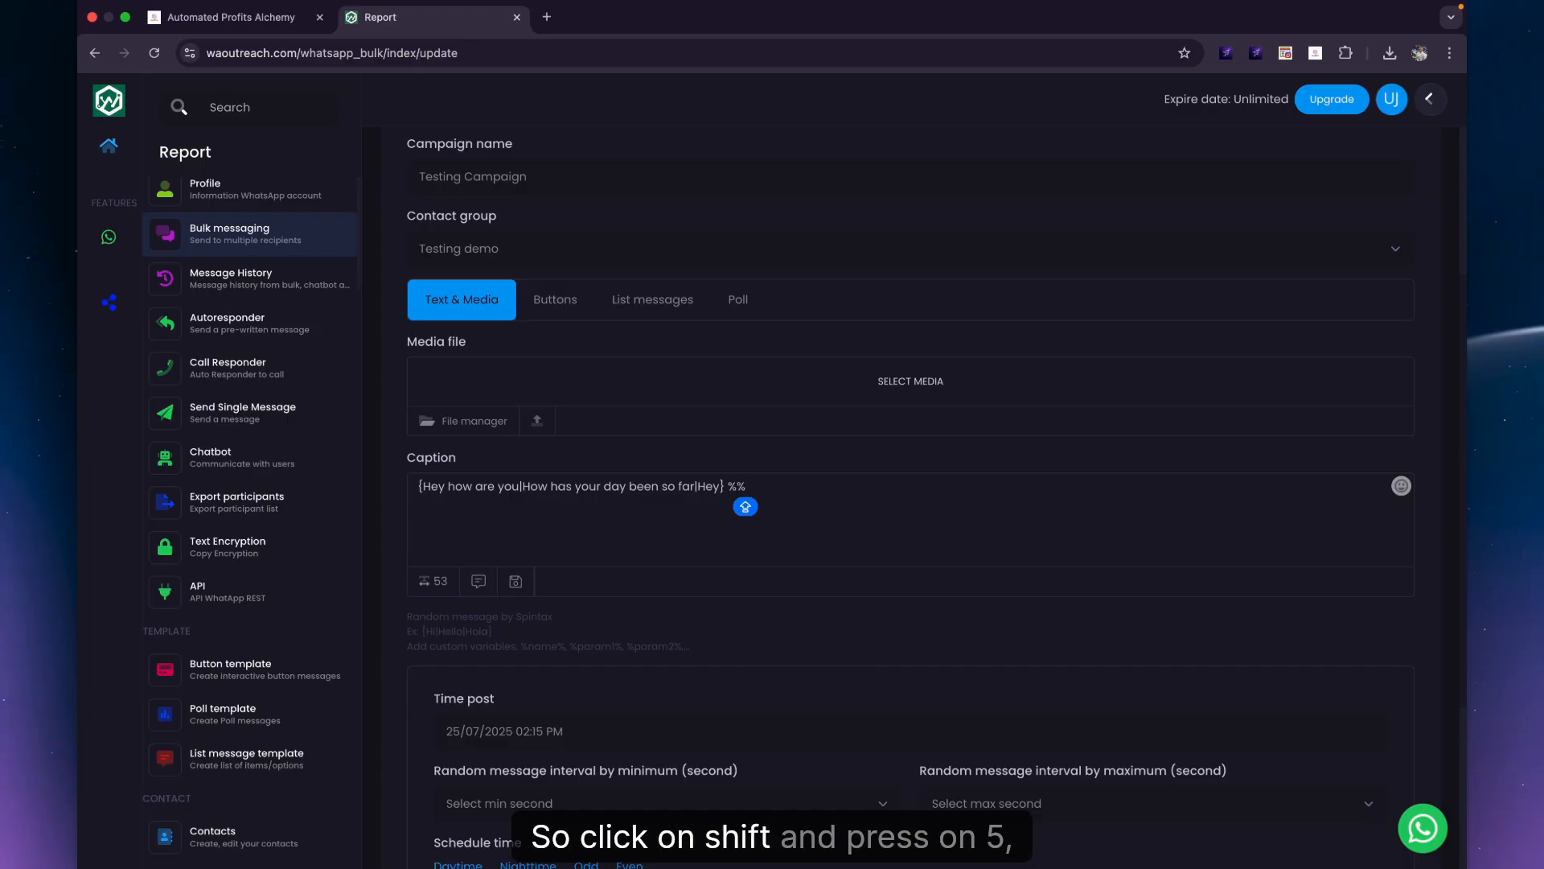
key("Left")
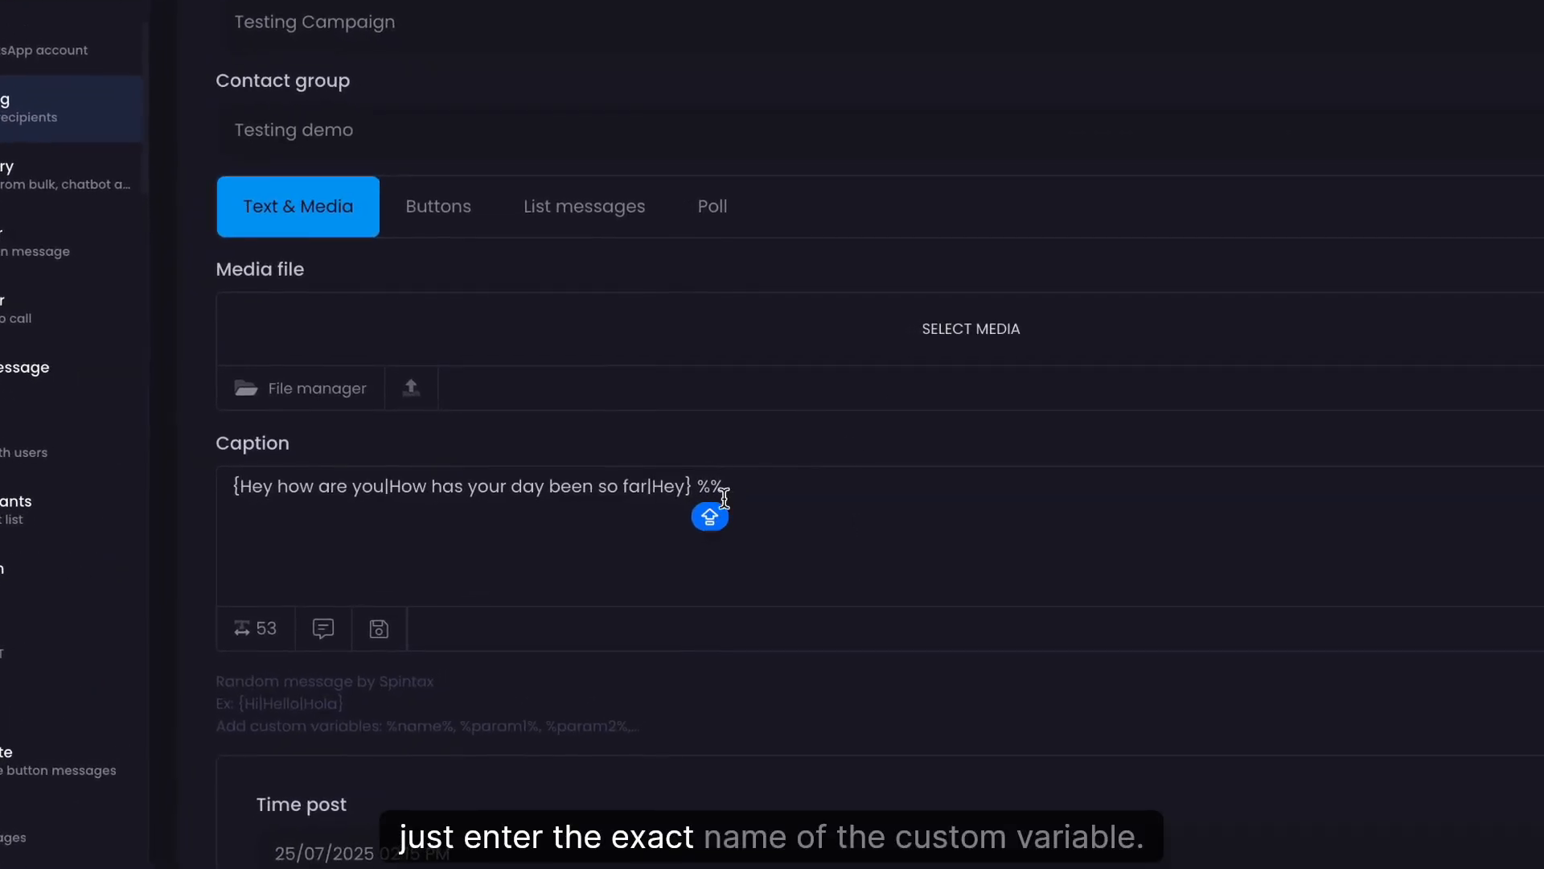
type("N")
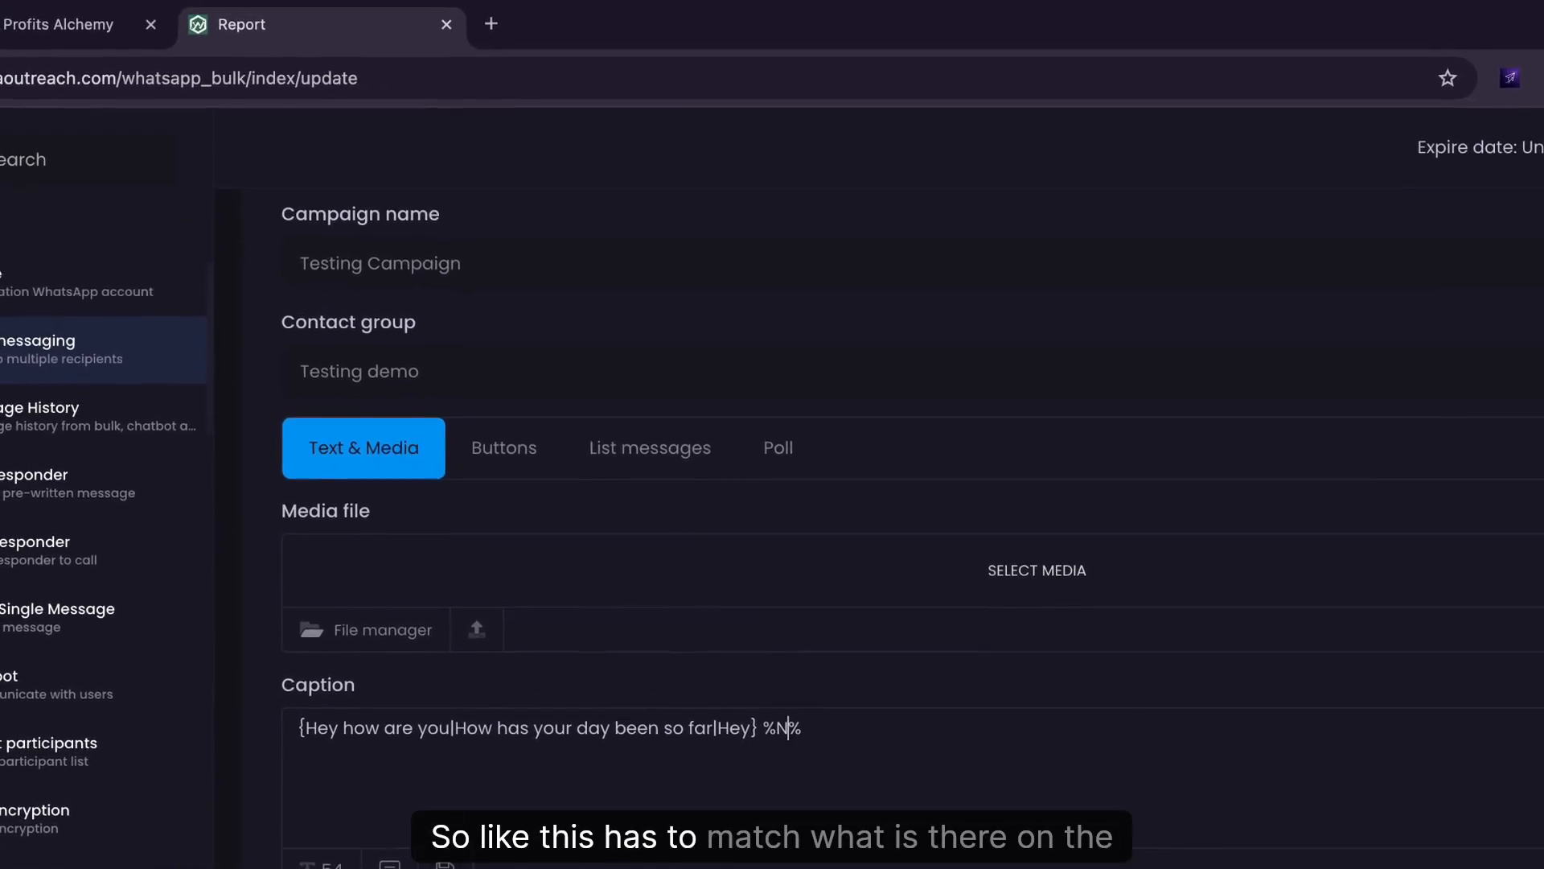
key("BackSpace")
type("n")
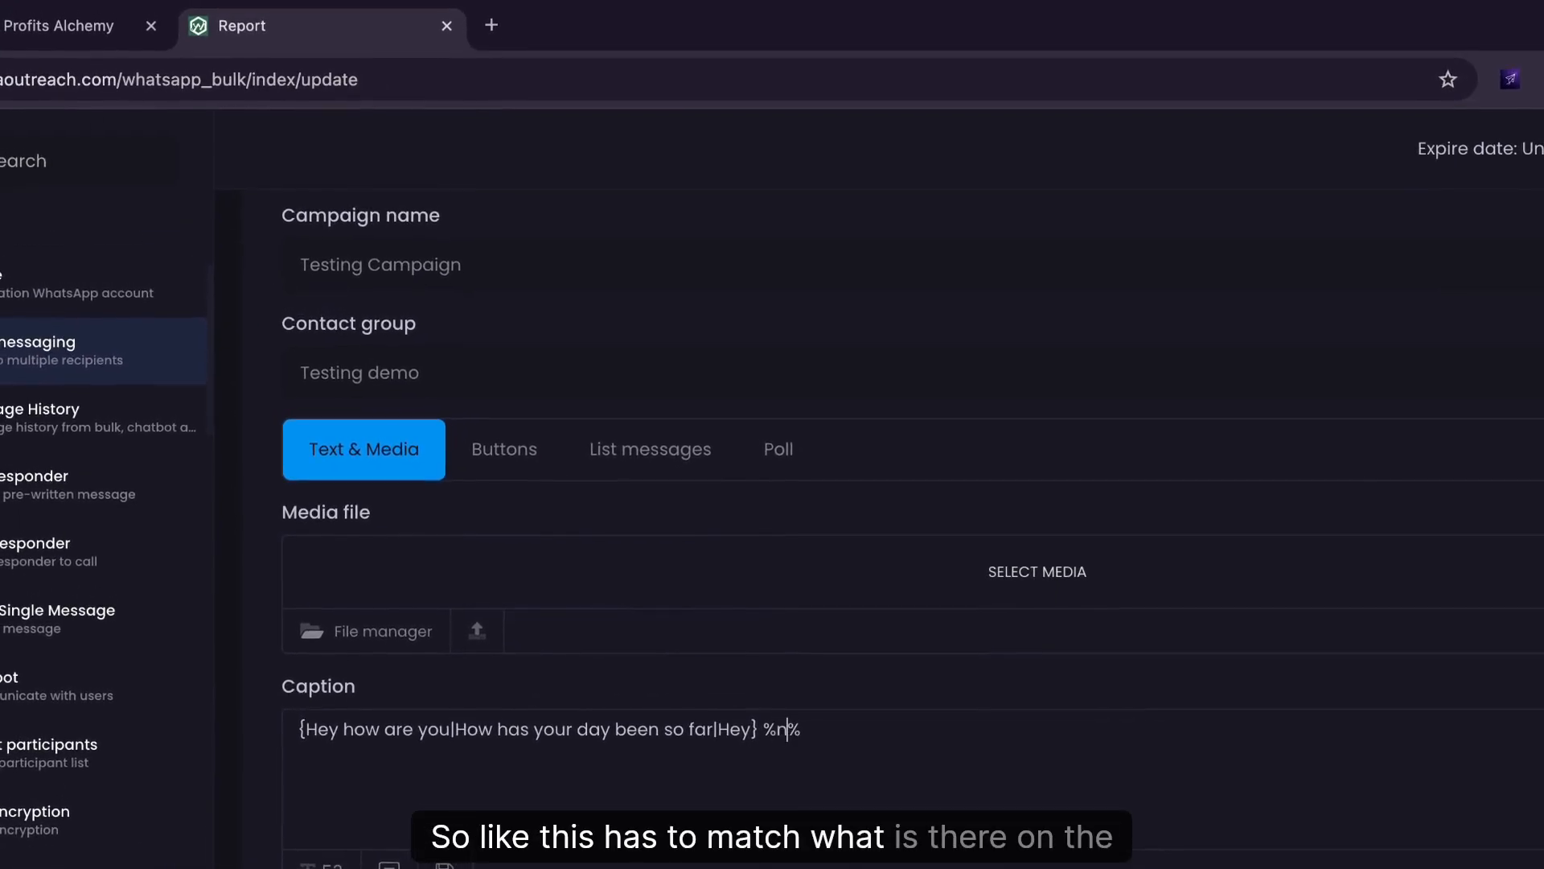
type("ame")
key("super+y")
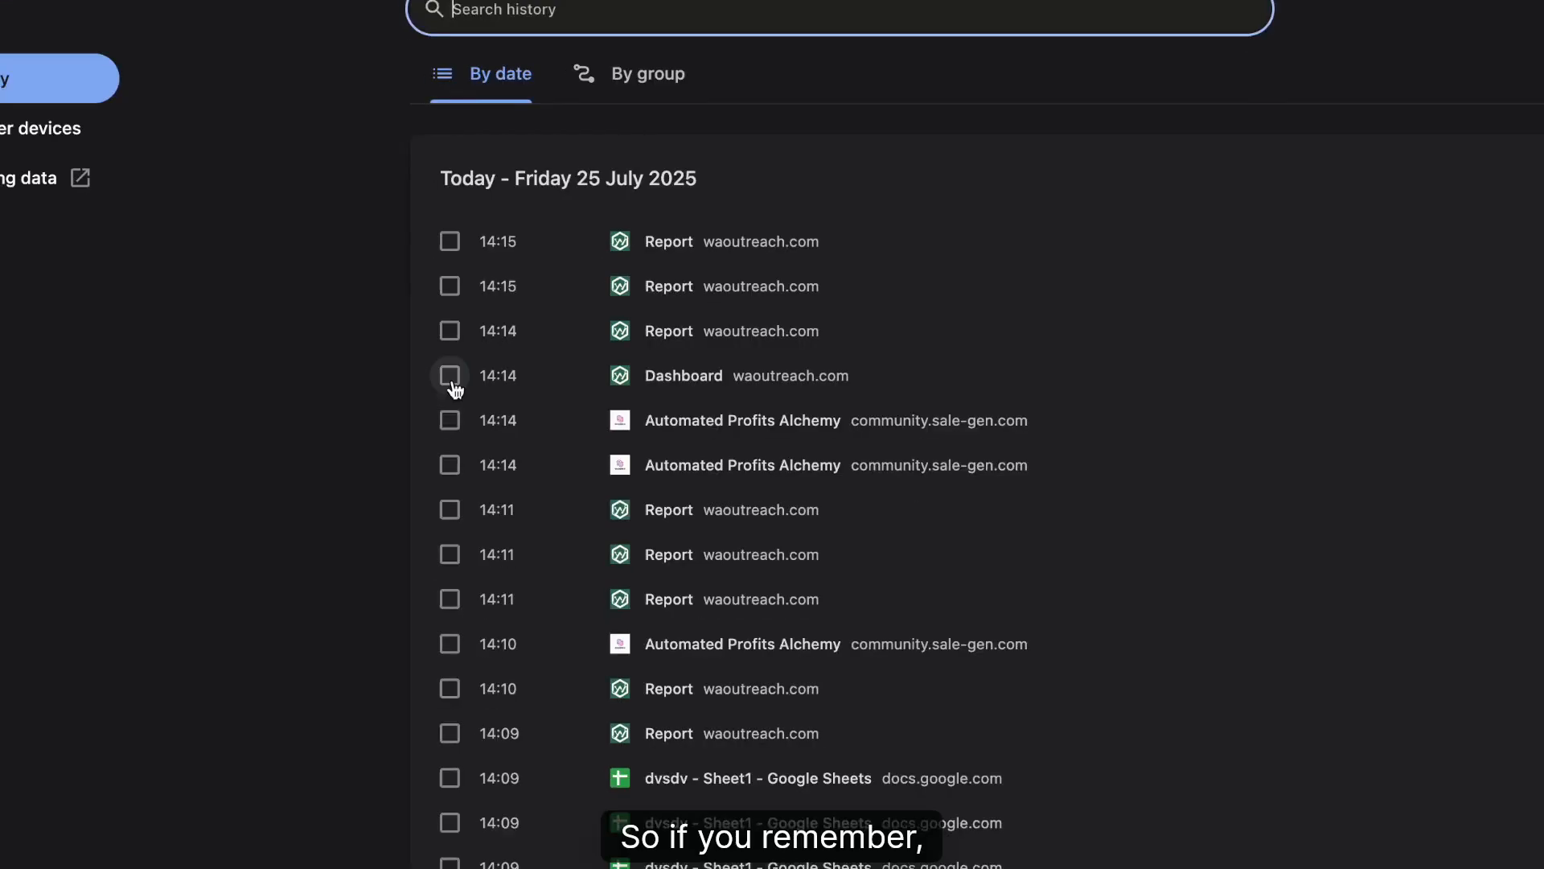
Reopen the dvsdv sheet from history, check its NAME and param1 headers, then return to WaOutreach.
scroll(668, 695, "down", 1)
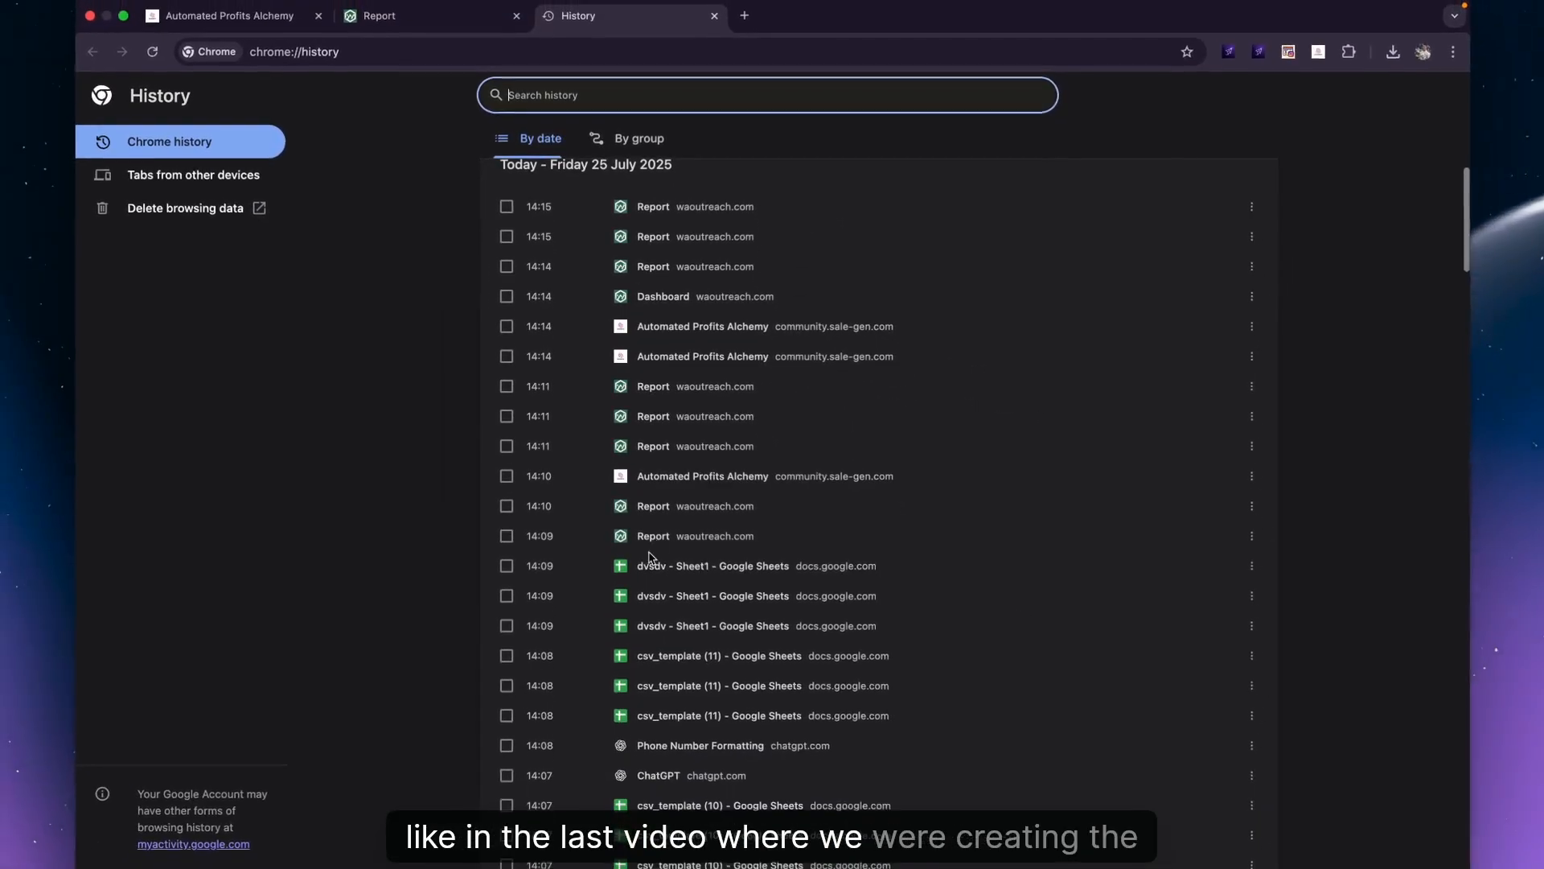
left_click(651, 564)
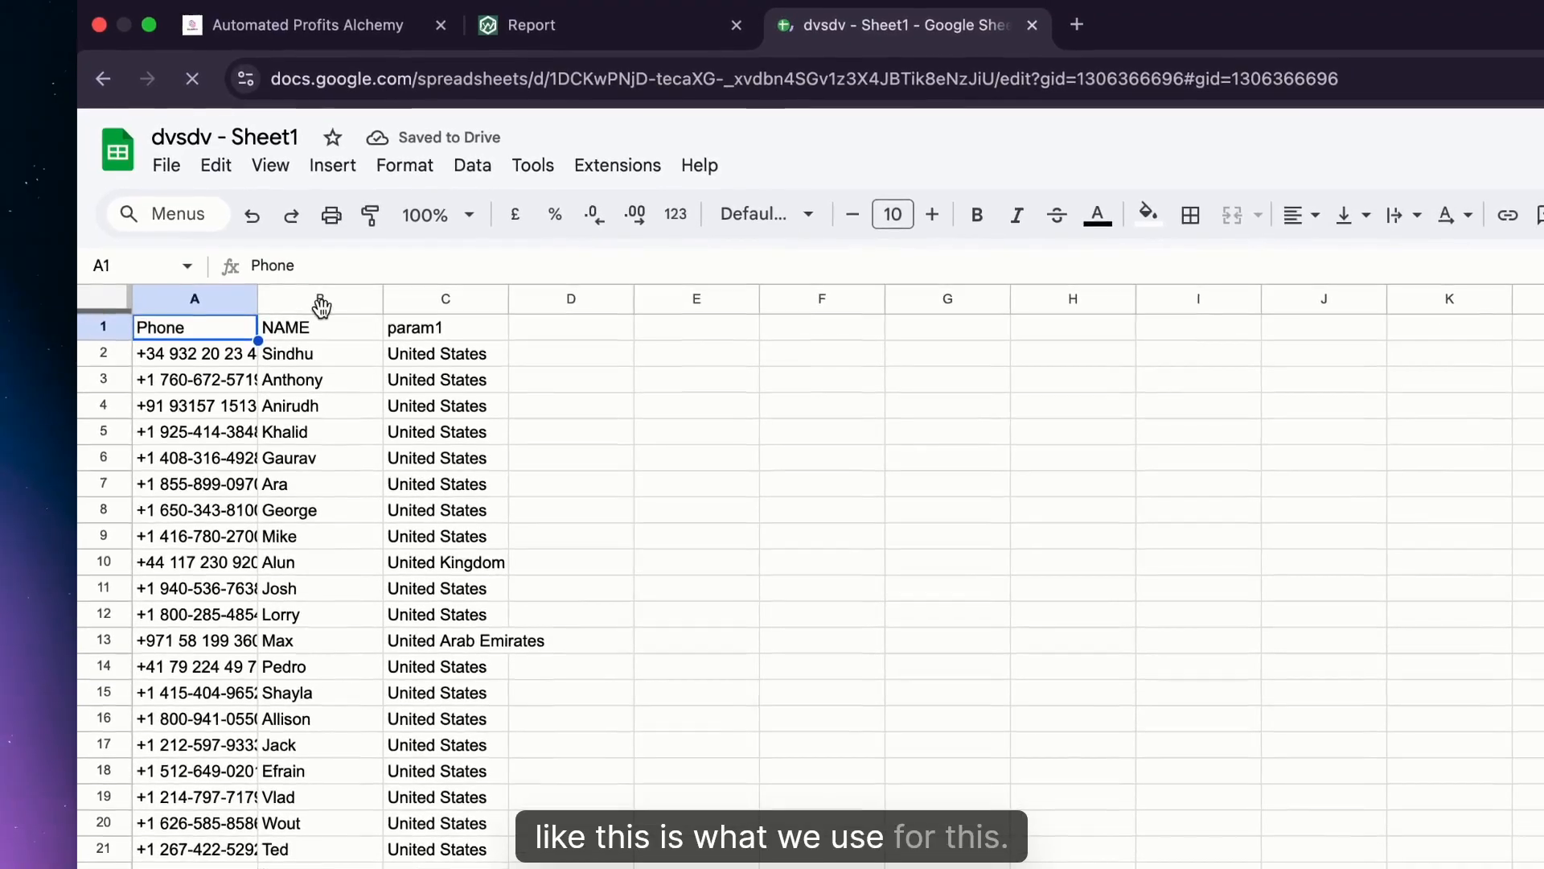
left_click(320, 328)
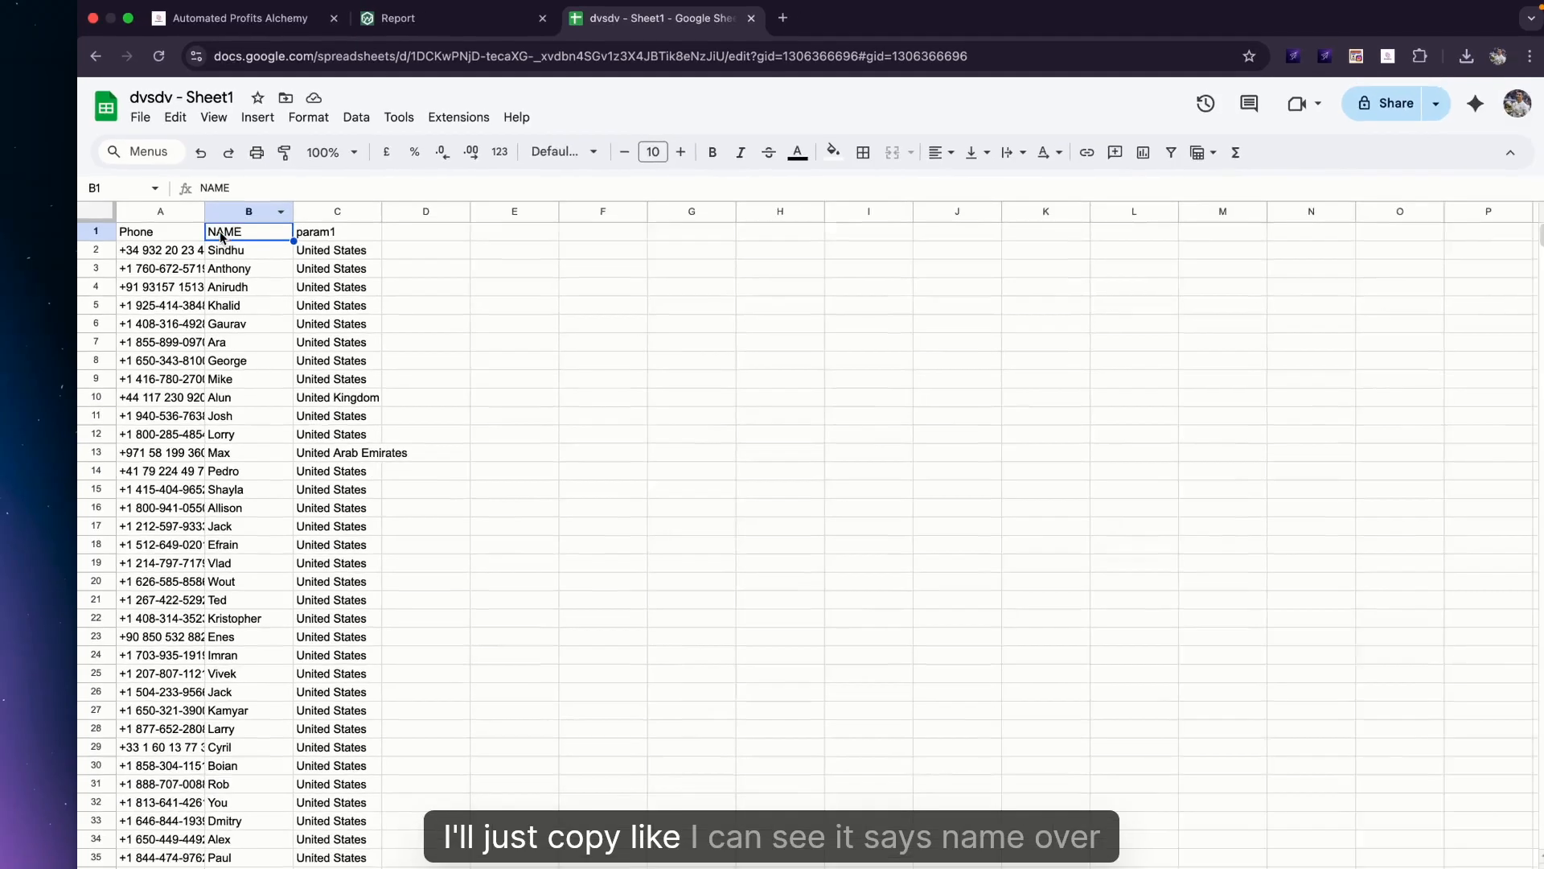
left_click(447, 18)
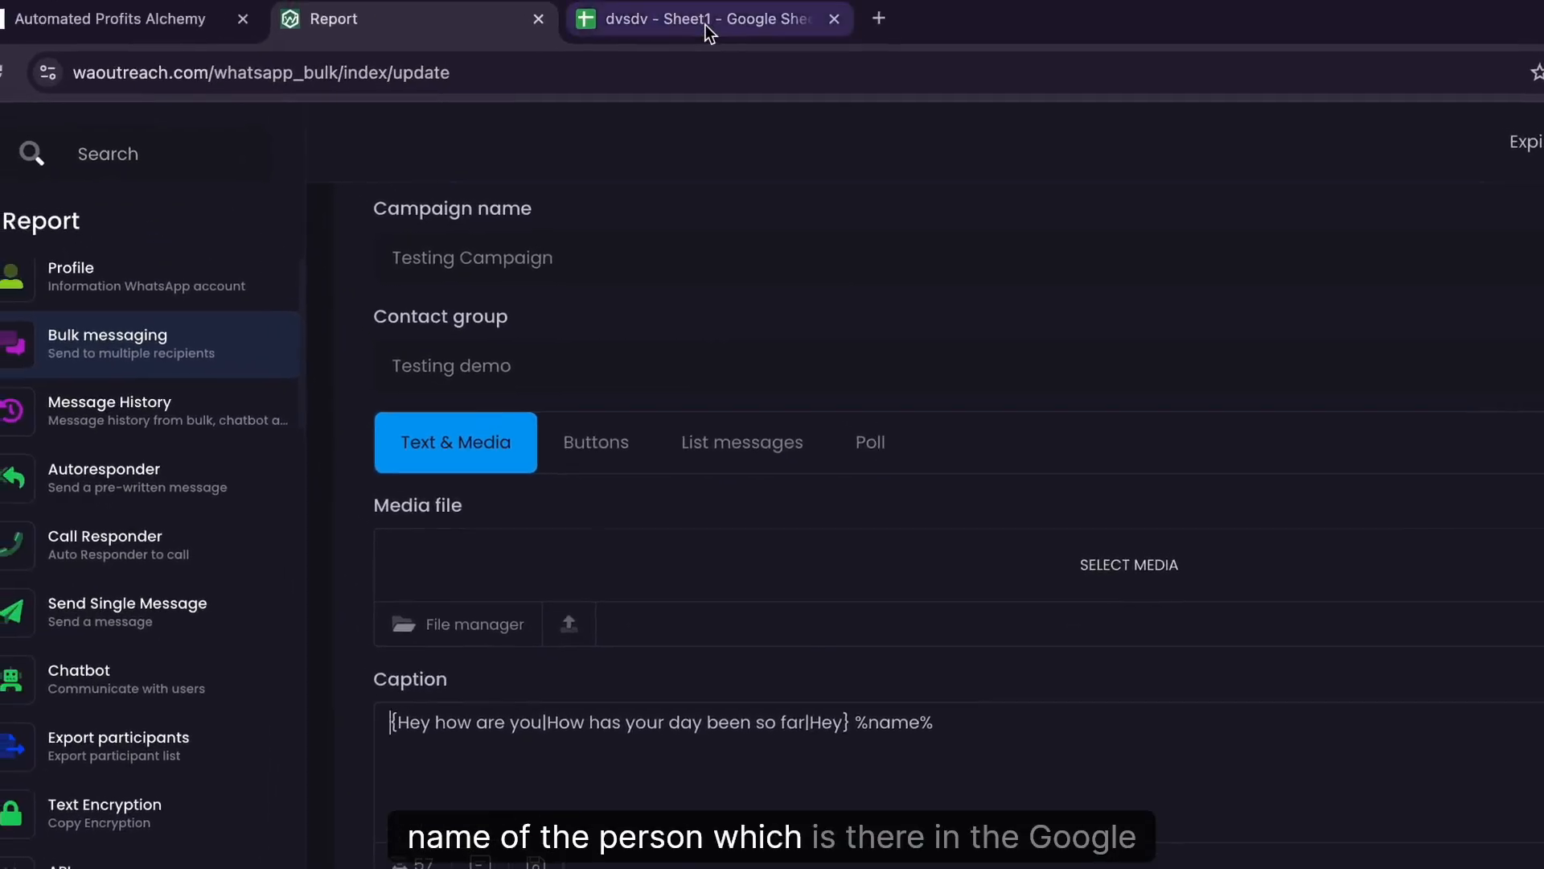
left_click(706, 25)
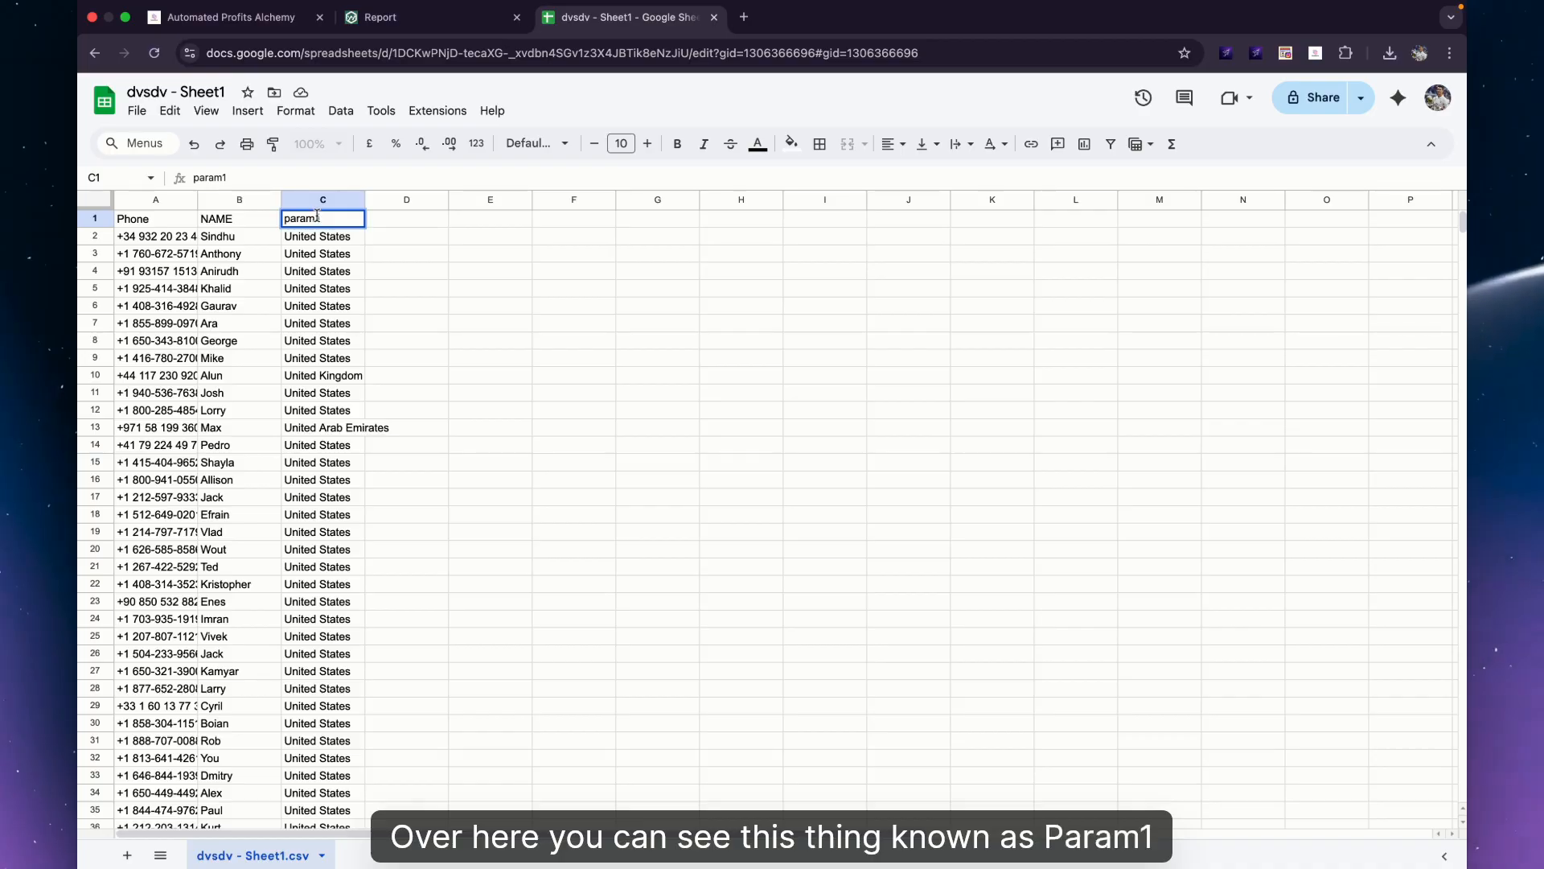
double_click(317, 215)
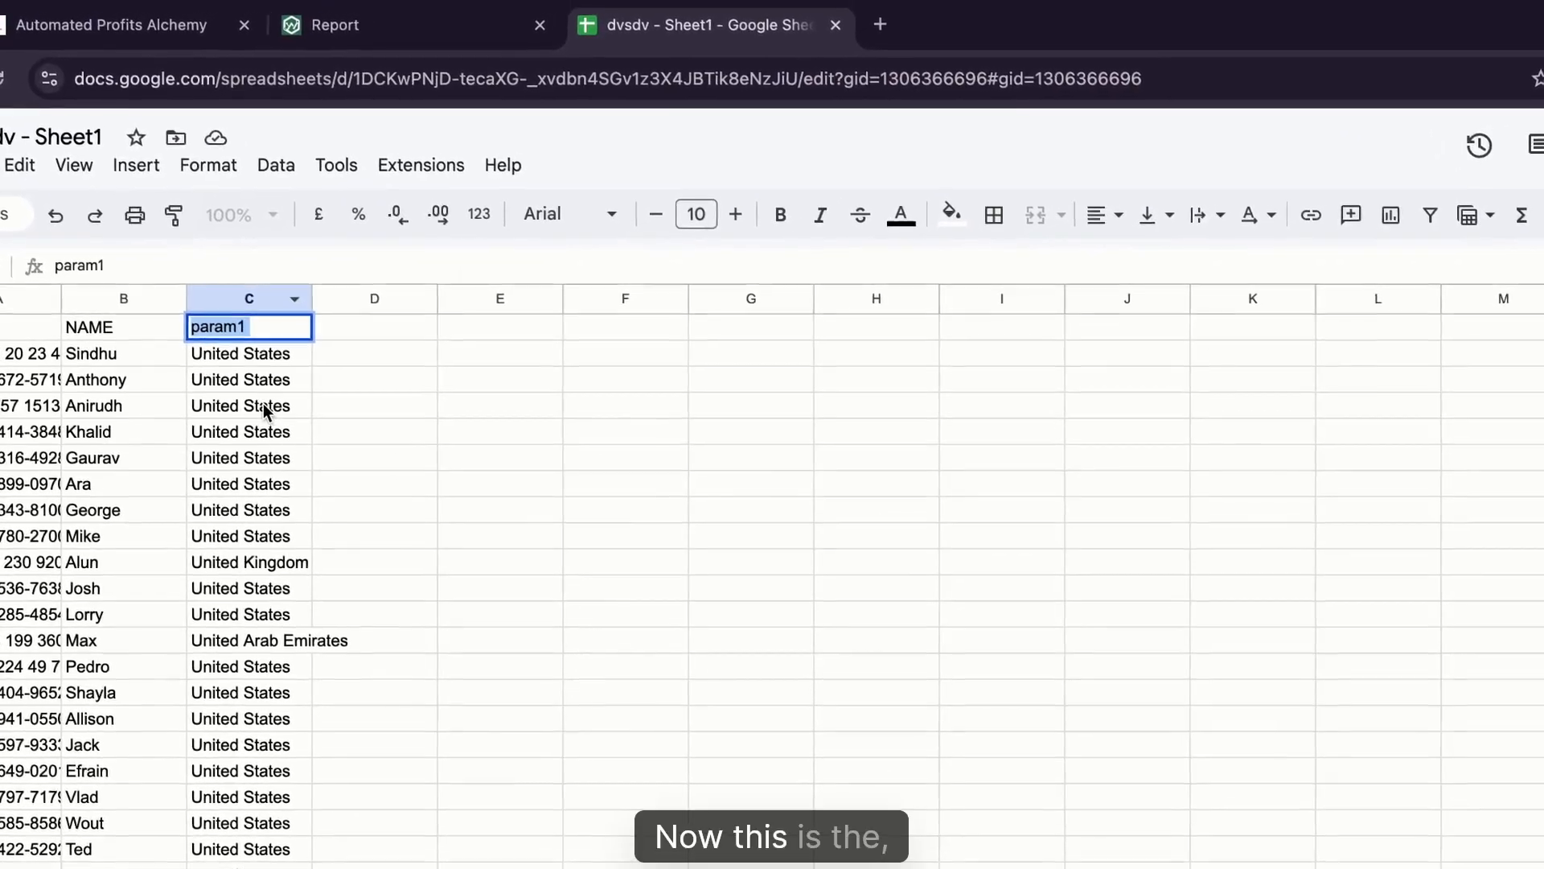
left_click(262, 403)
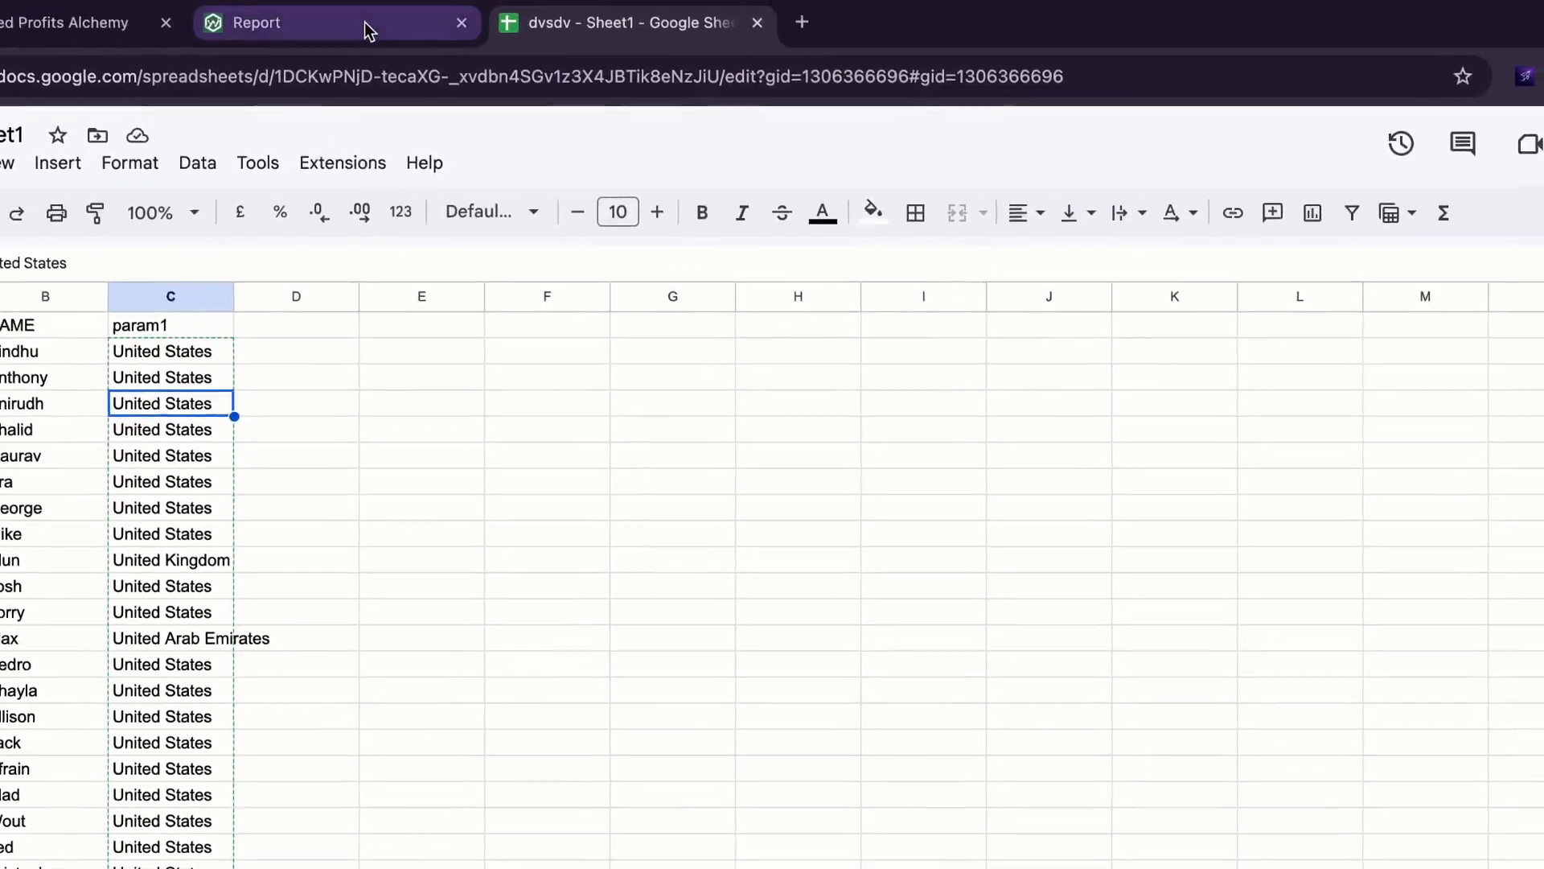
left_click(334, 26)
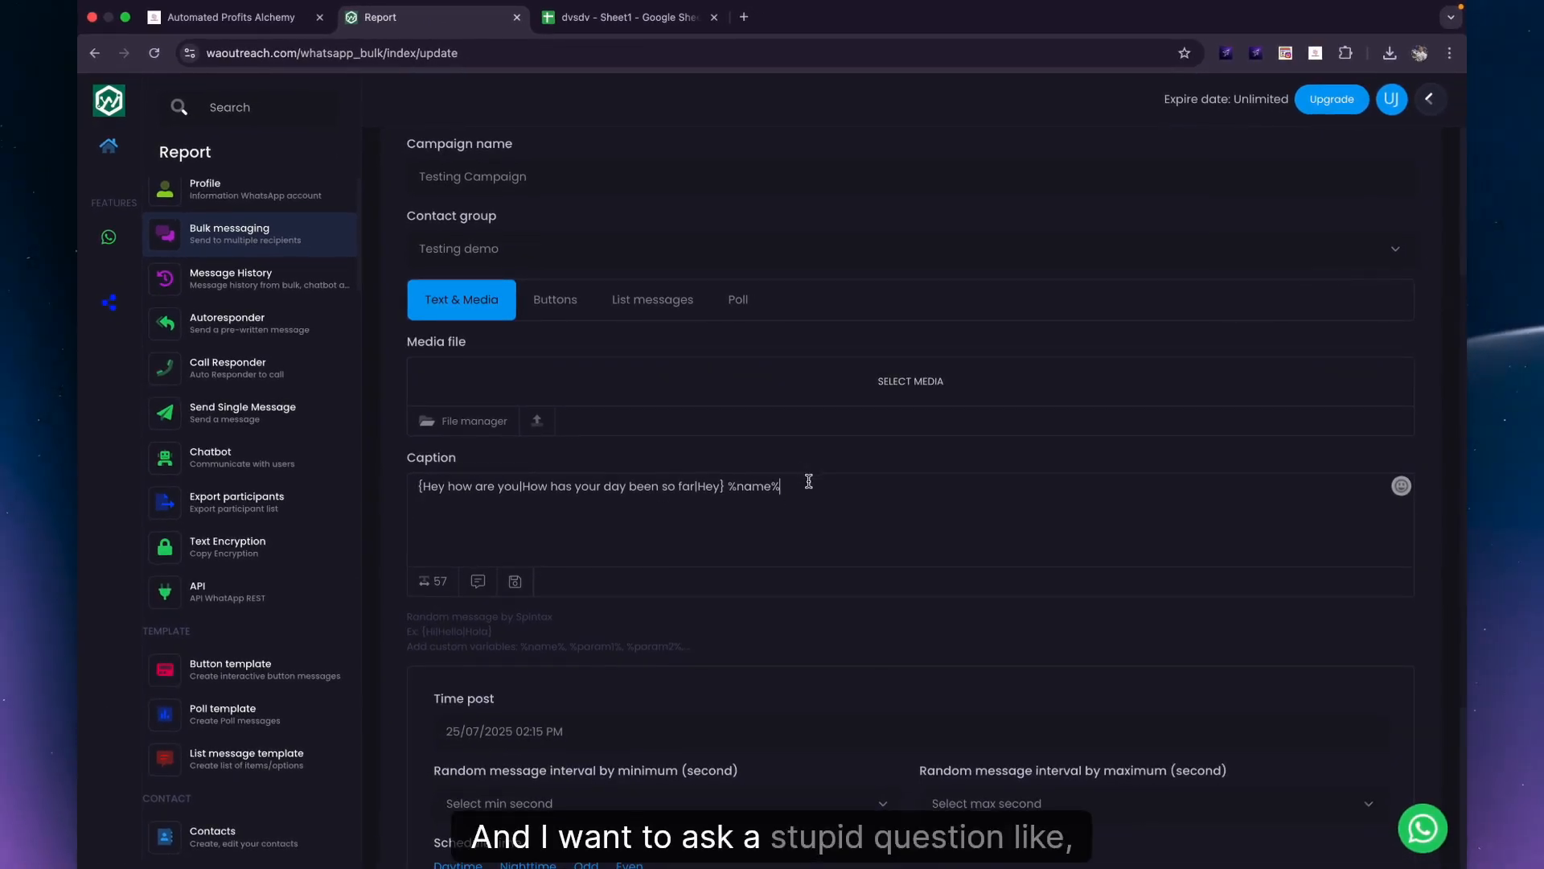
Add '!' after %name% and a new caption line 'Are you from %param1%'.
left_click(809, 481)
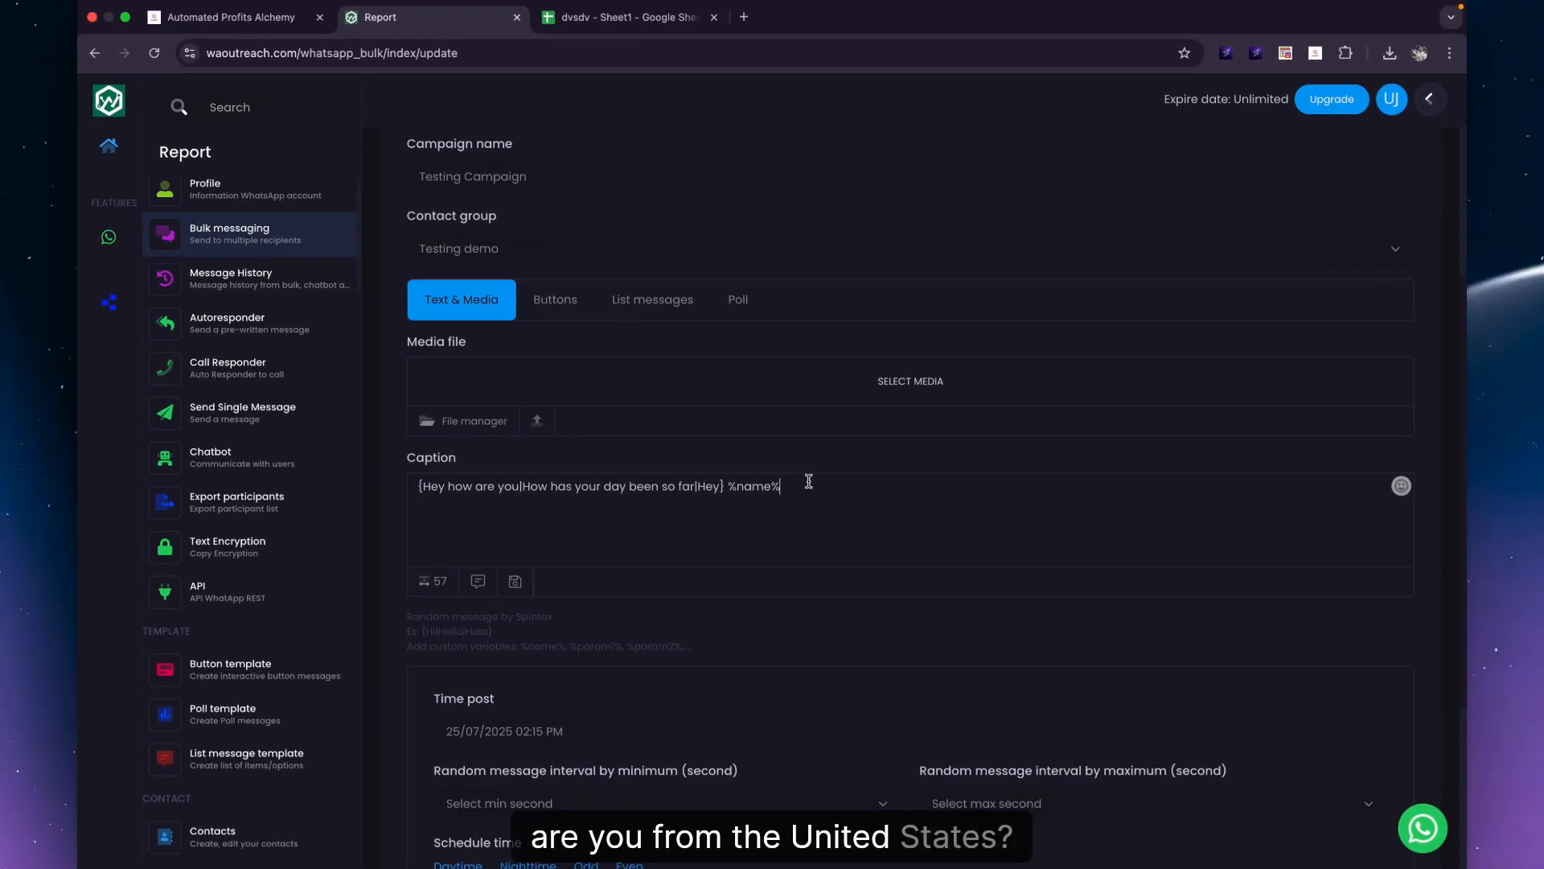
type("!")
key("Return")
key("Return")
type("Are")
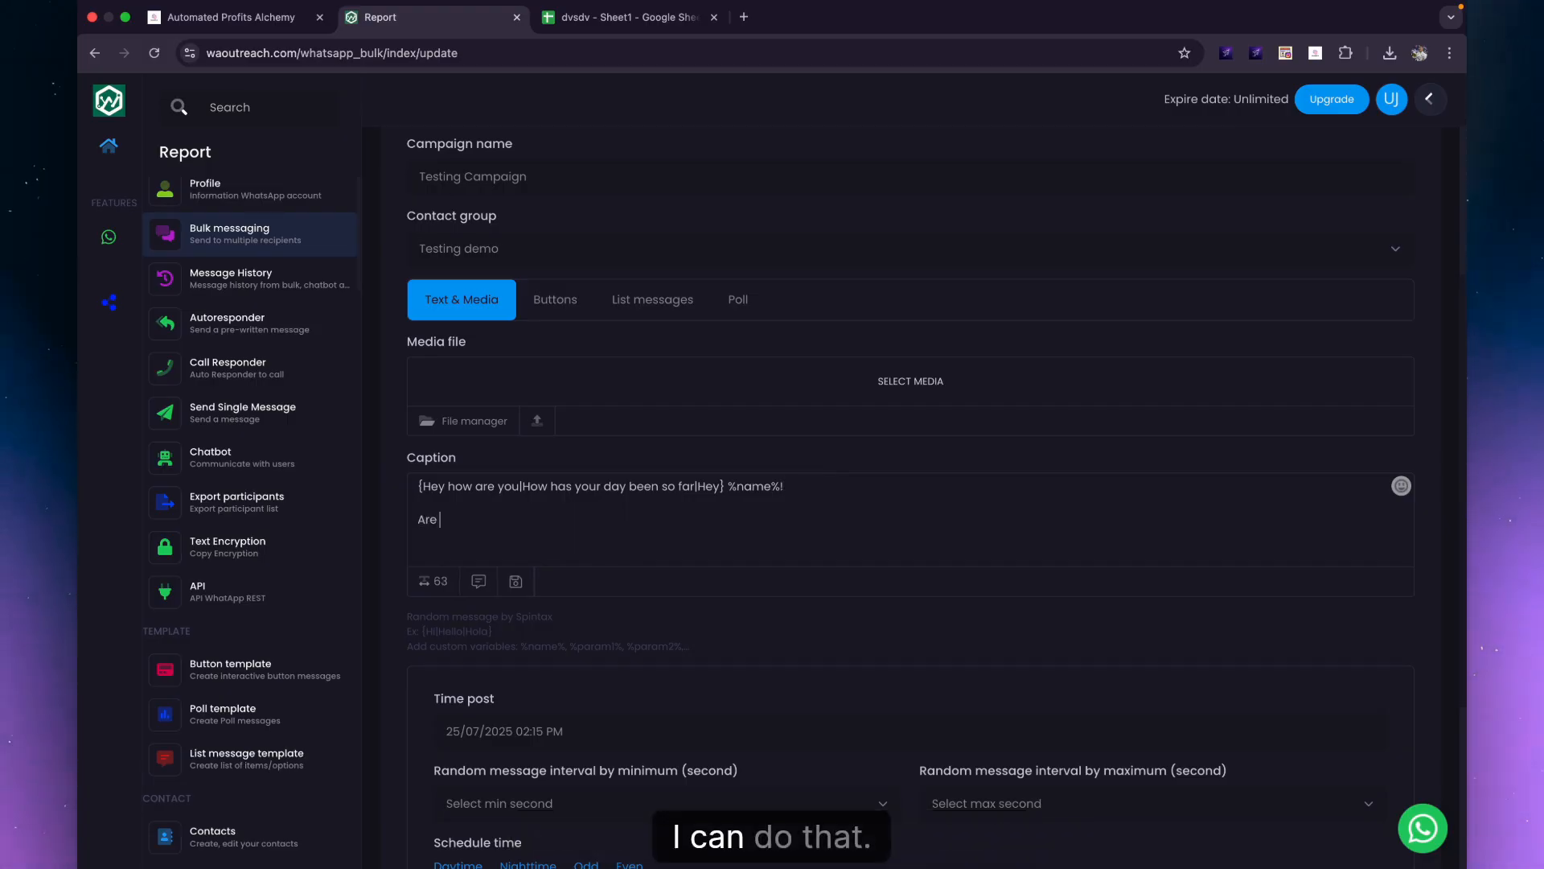
type(" you from %param1%")
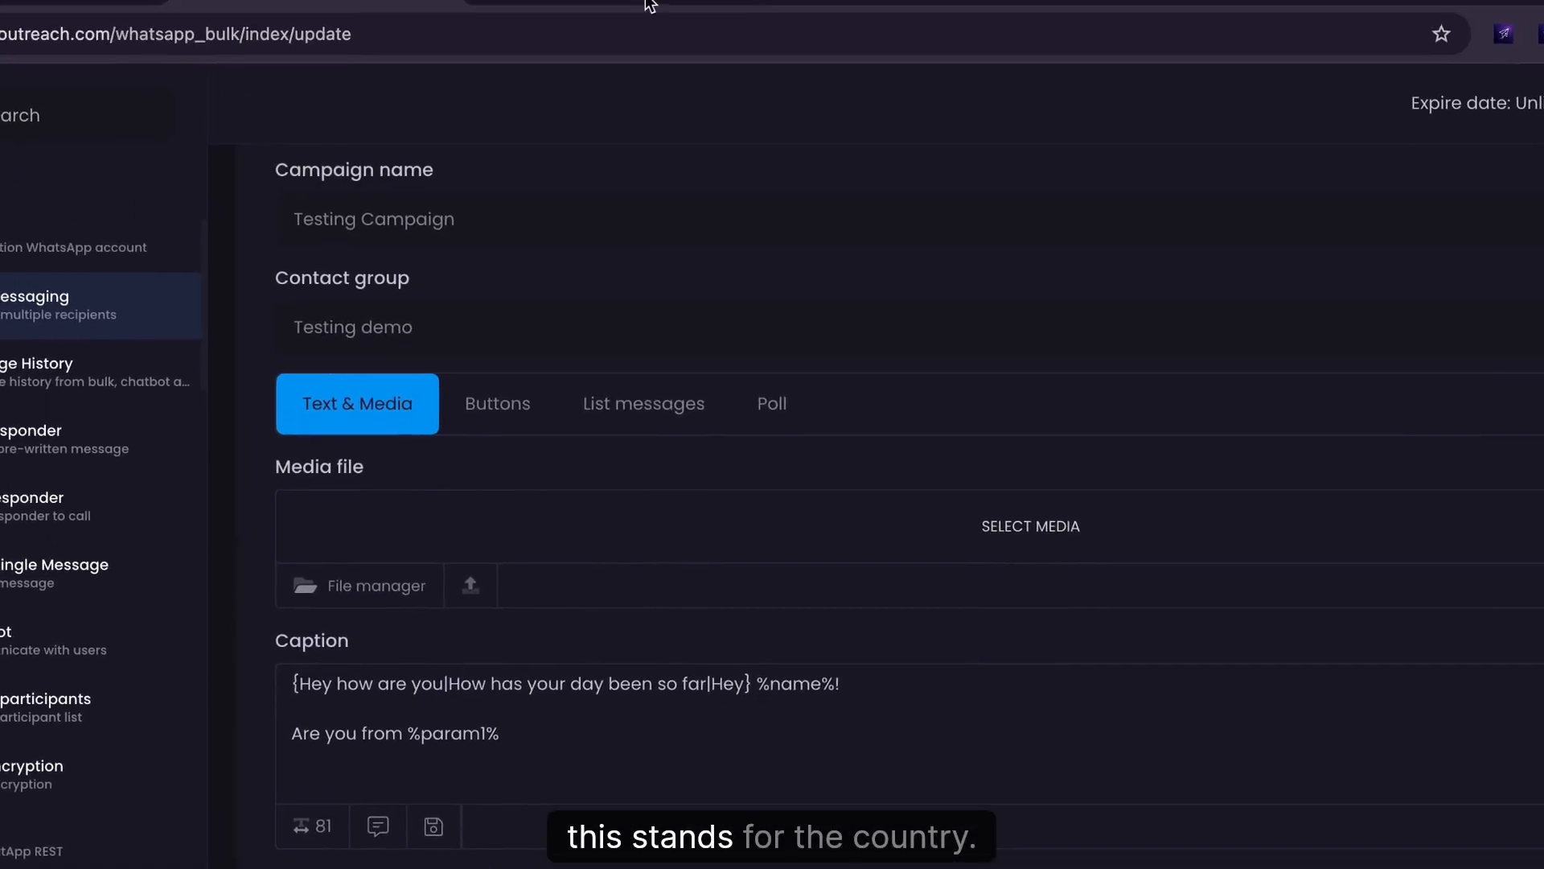
left_click(670, 20)
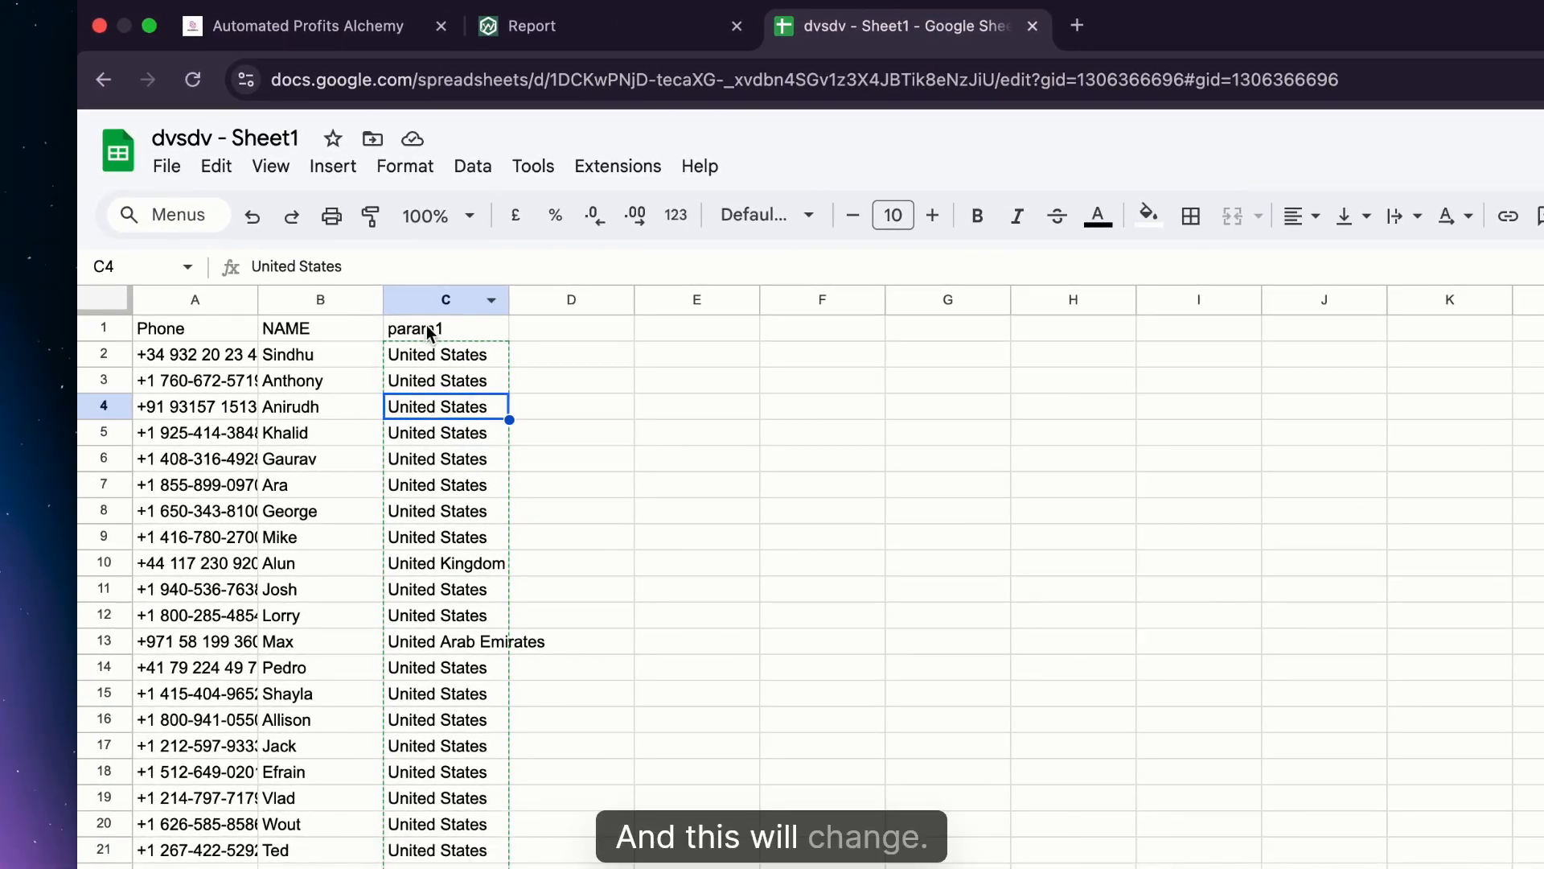
left_click(491, 328)
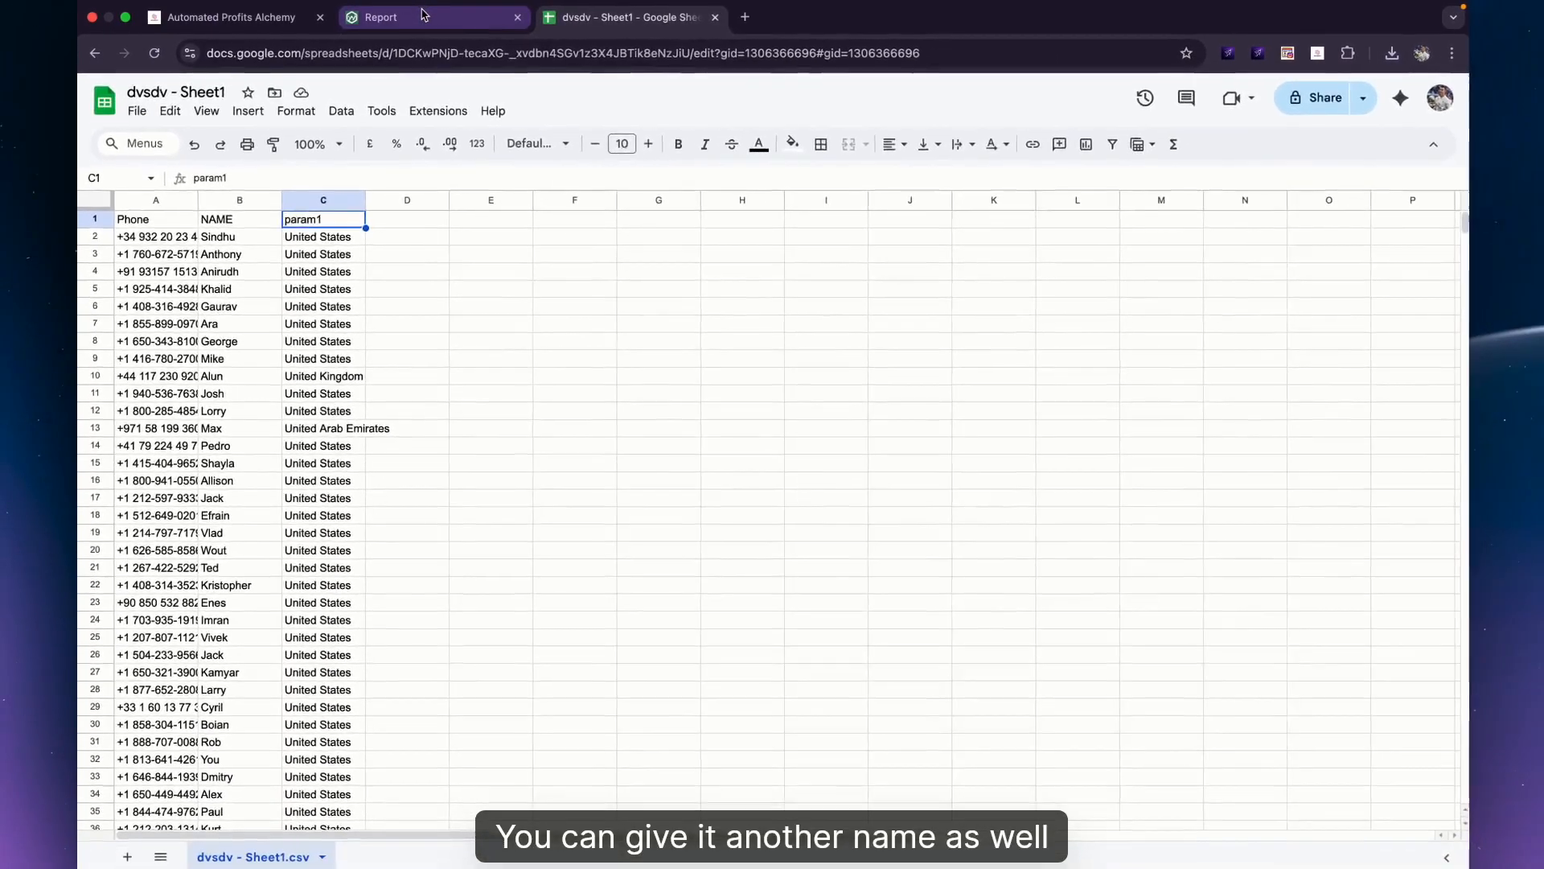
left_click(532, 19)
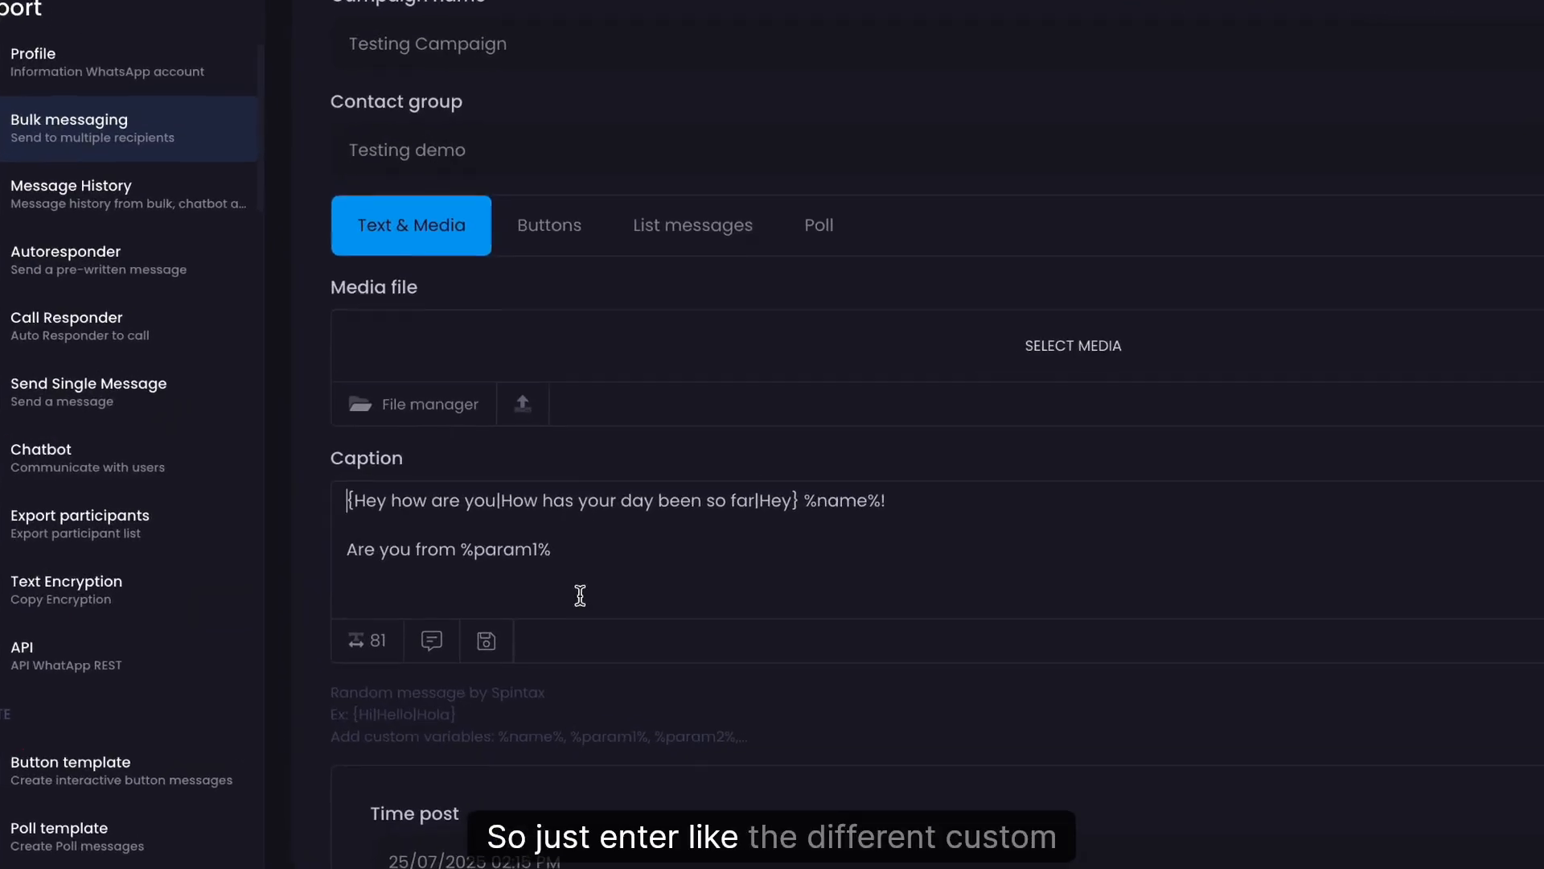
scroll(613, 533, "down", 5)
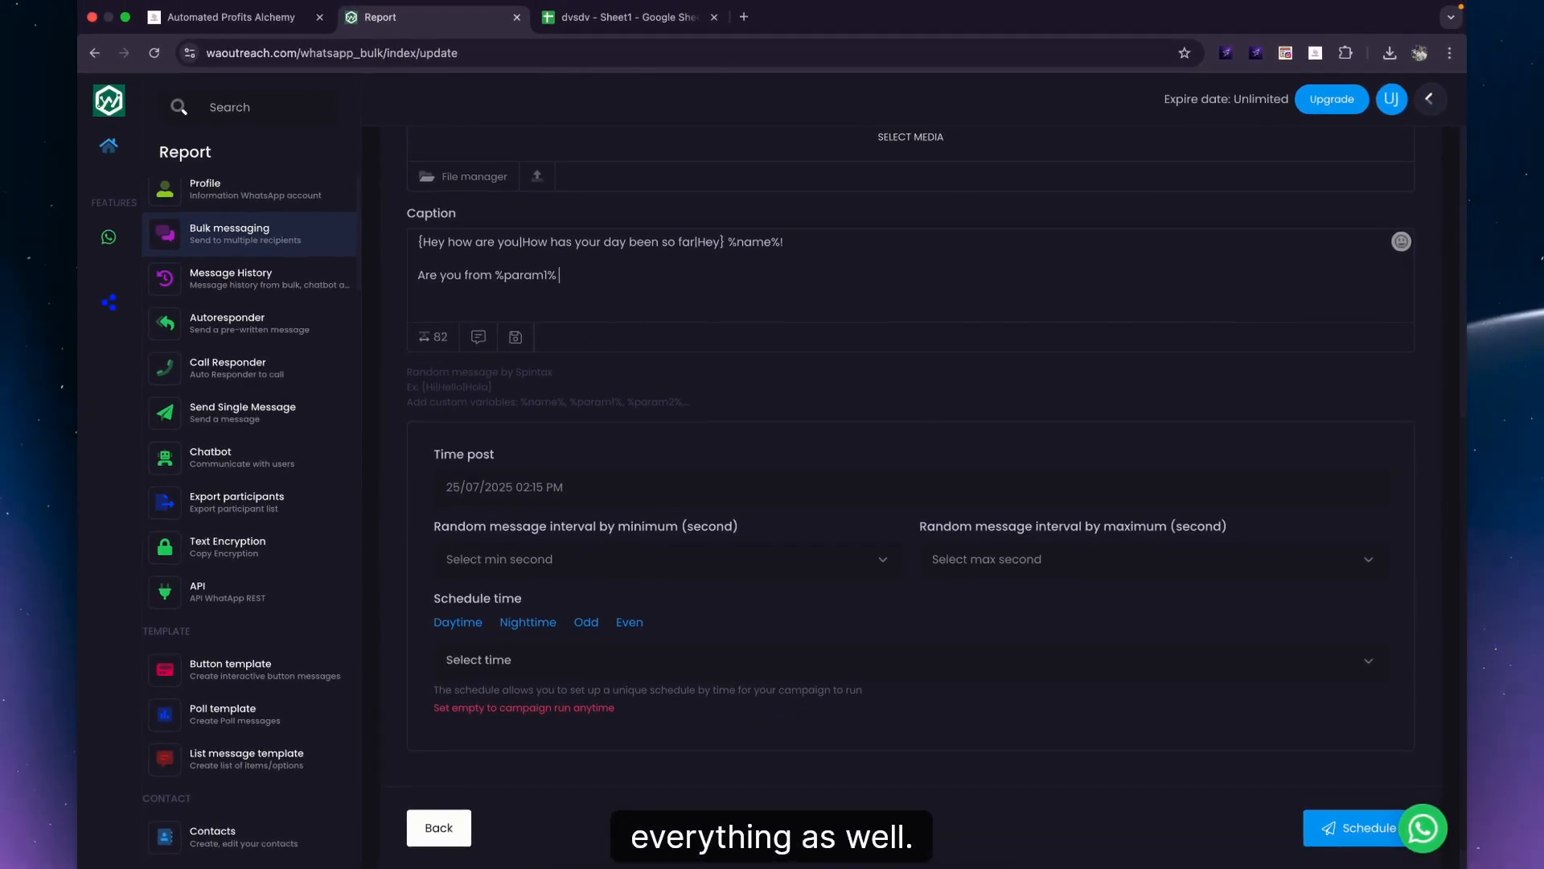
Insert a flexed-biceps emoji after %param1%, then reload for a fresh campaign form.
key("ctrl+super+space")
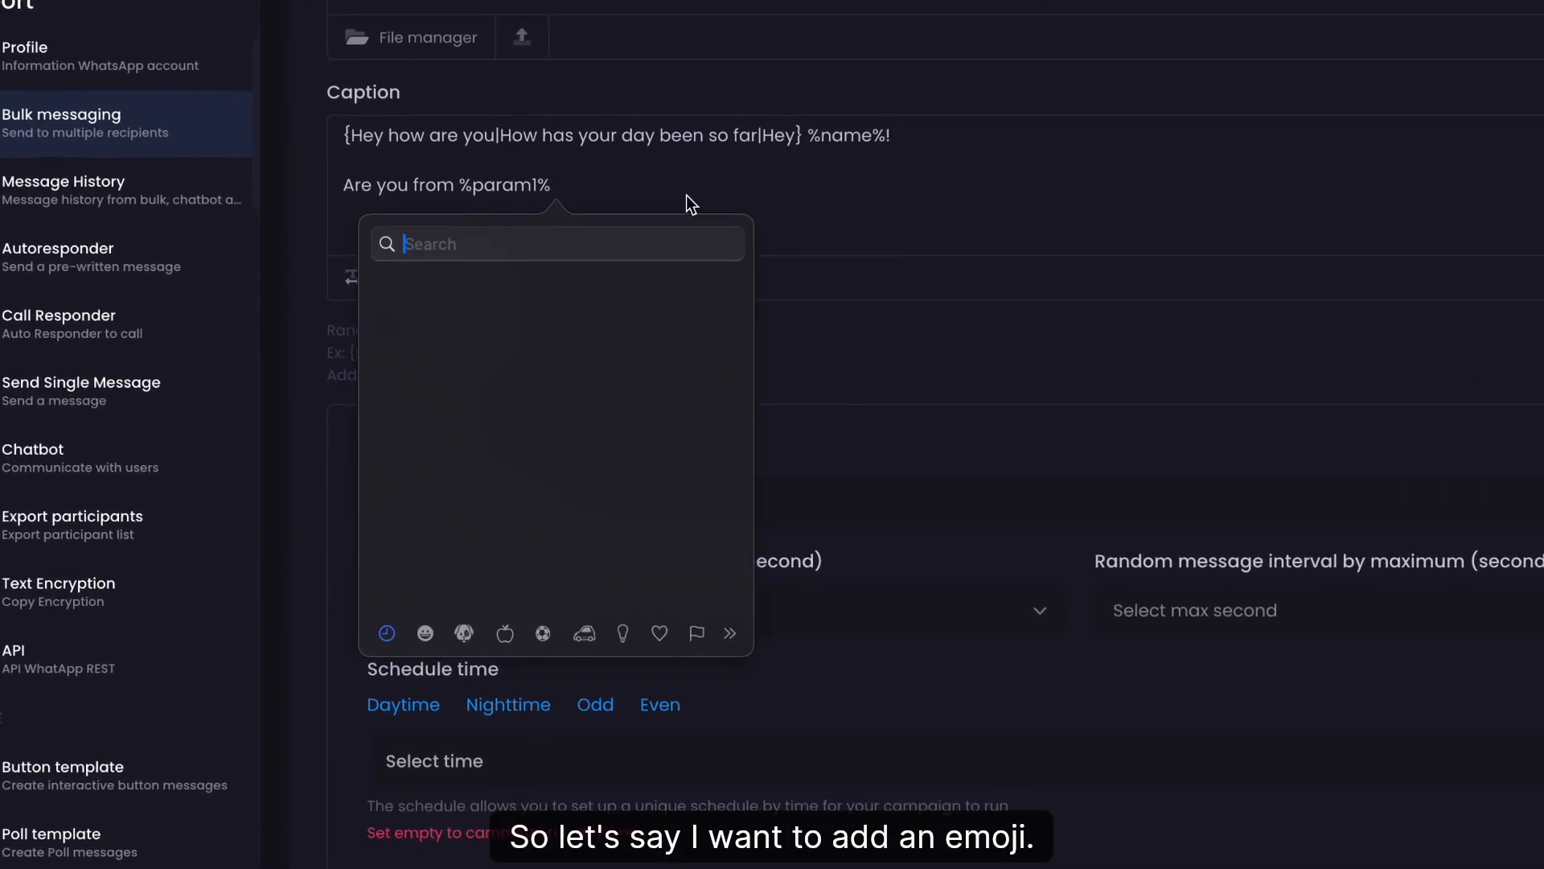
left_click(452, 320)
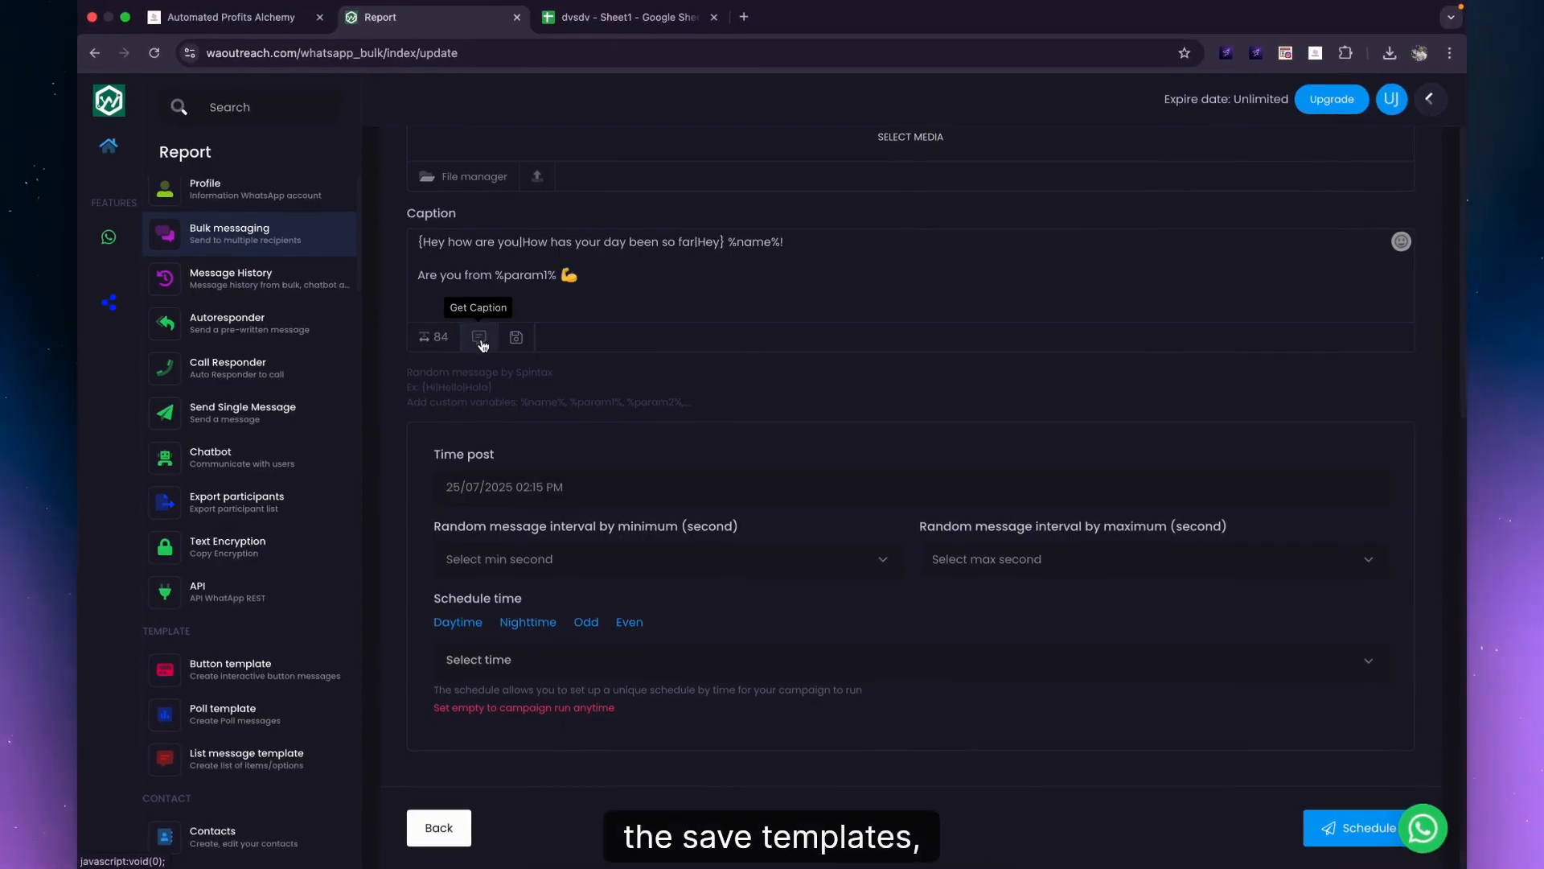
left_click(480, 337)
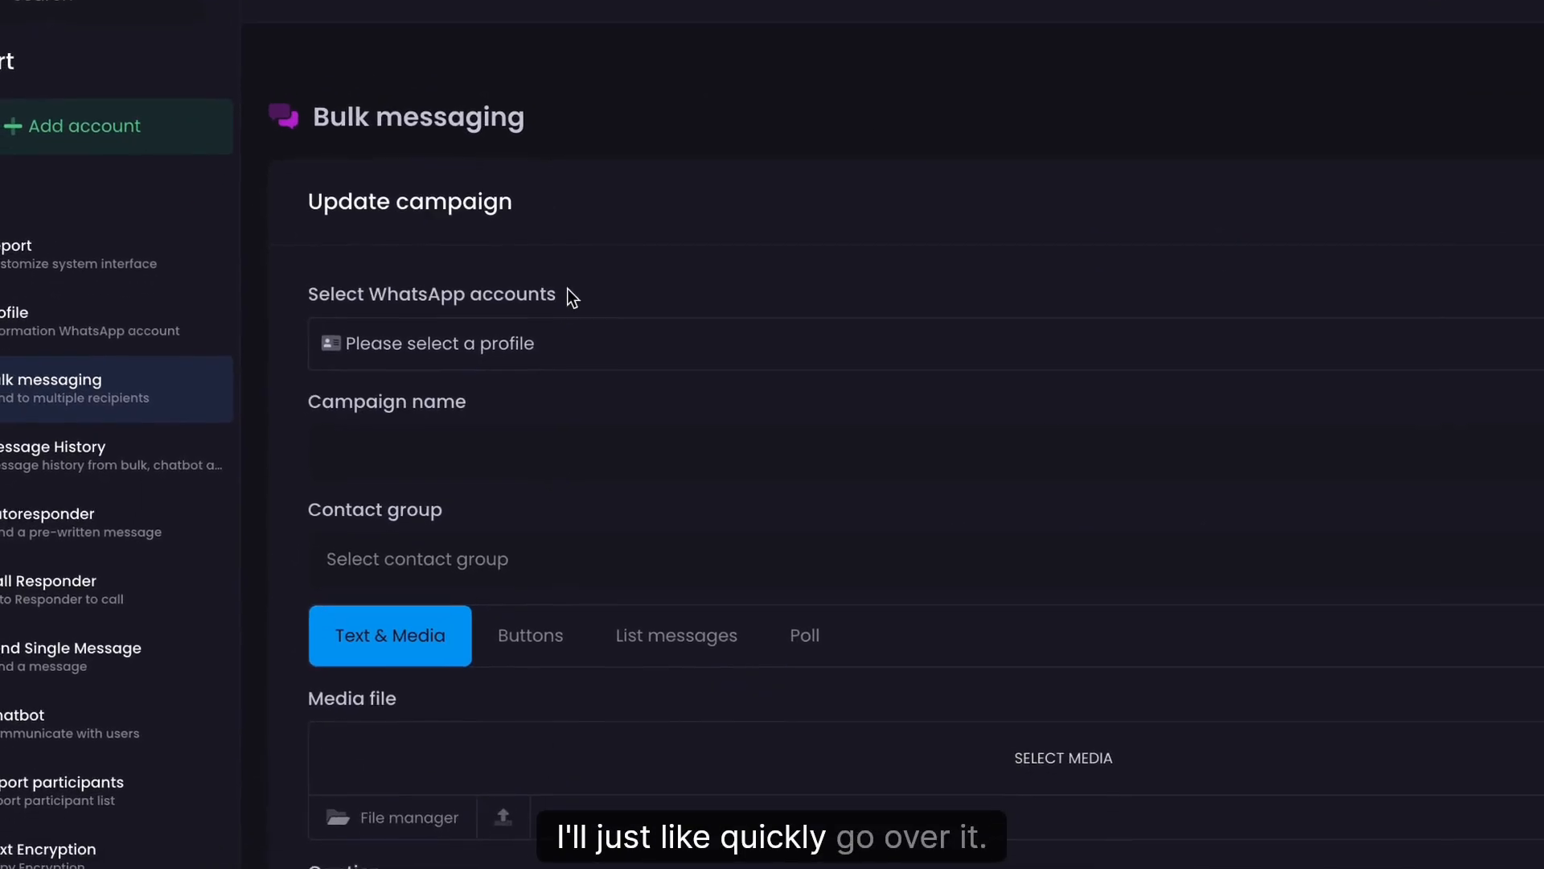
Select four WhatsApp profiles as the campaign's sending accounts.
left_click(539, 339)
left_click(412, 478)
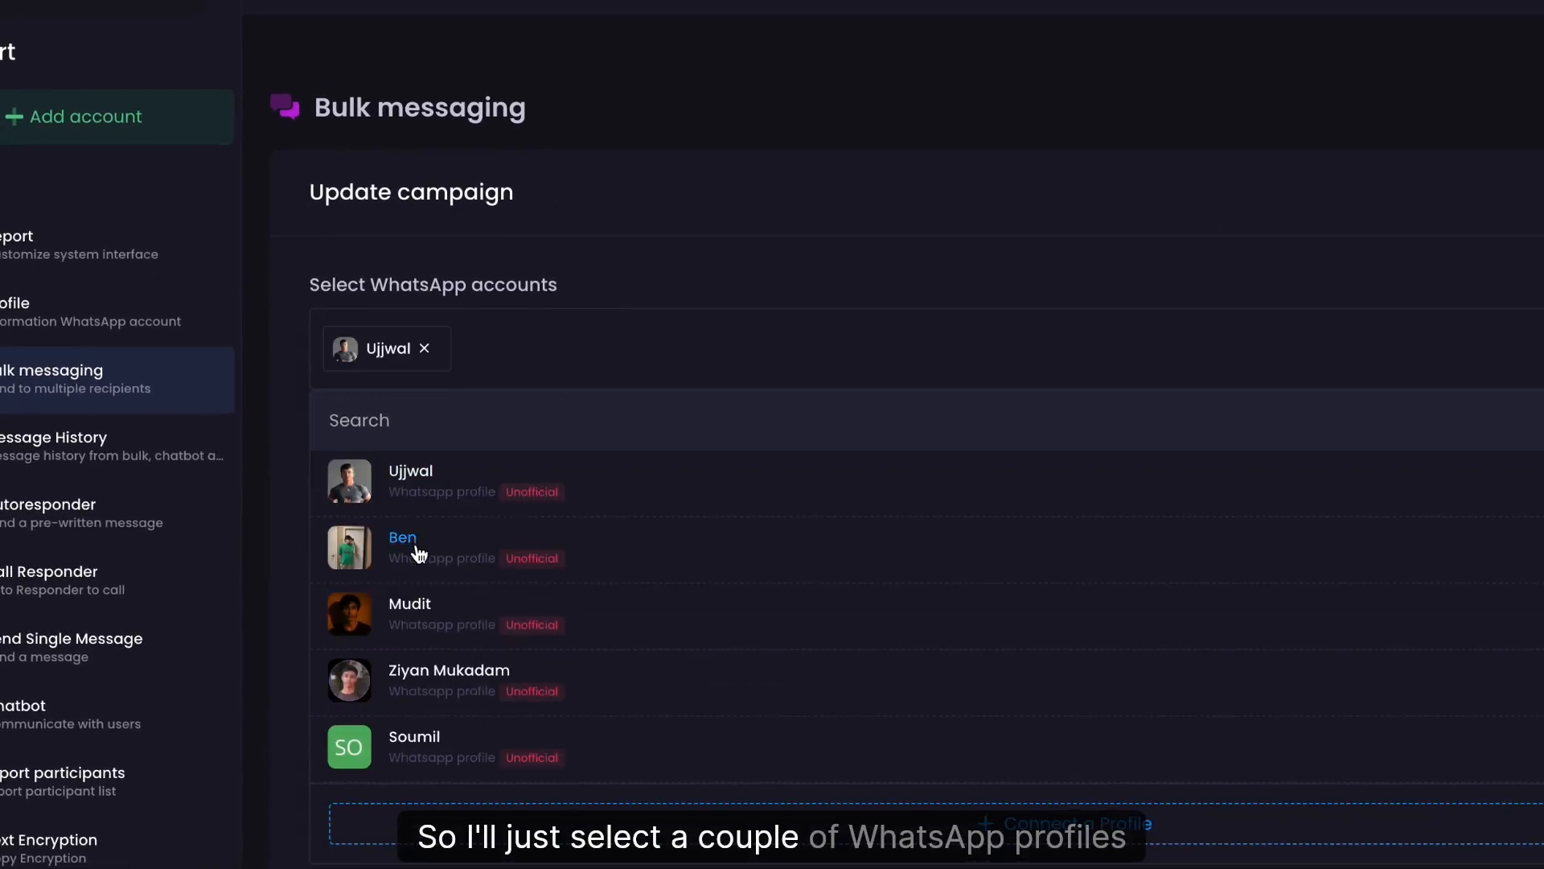
left_click(442, 744)
left_click(816, 160)
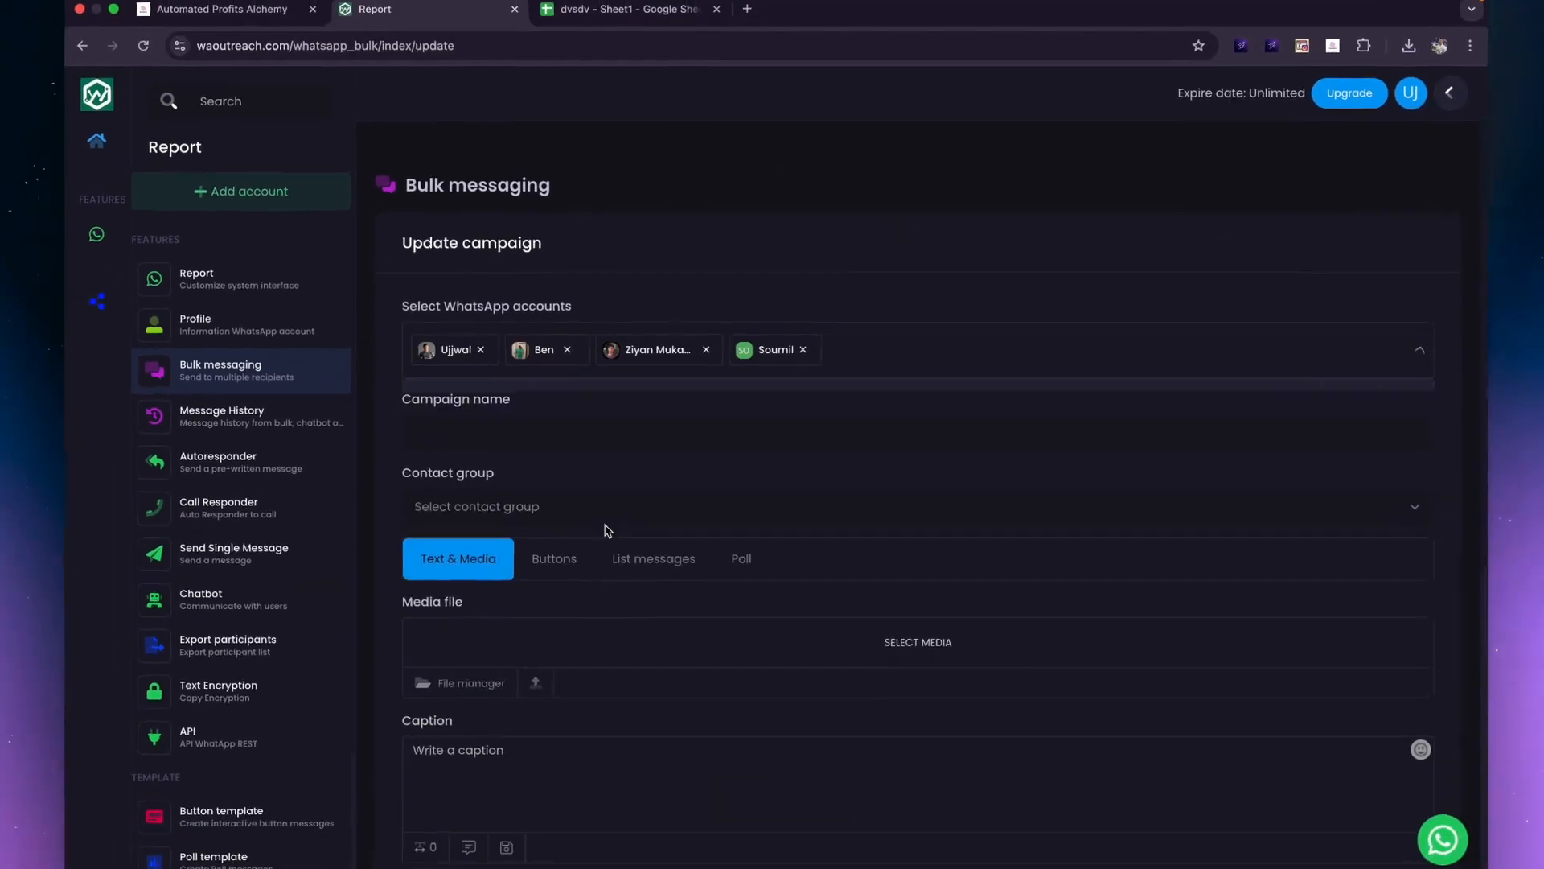
Choose the Testing demo contact group and name the campaign 'testing demo'.
left_click(583, 585)
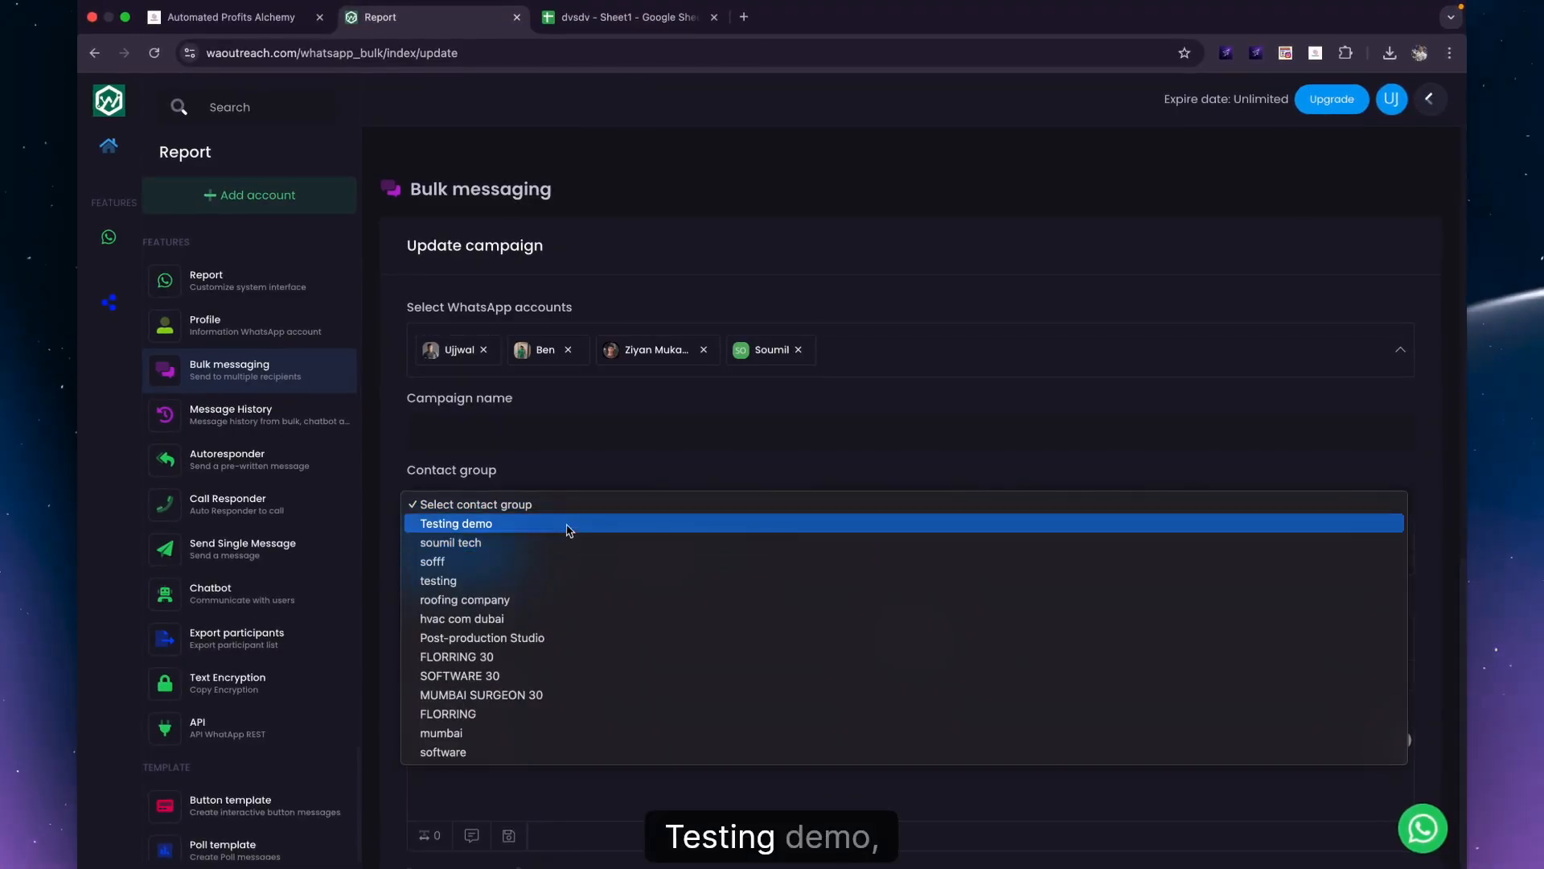
left_click(566, 523)
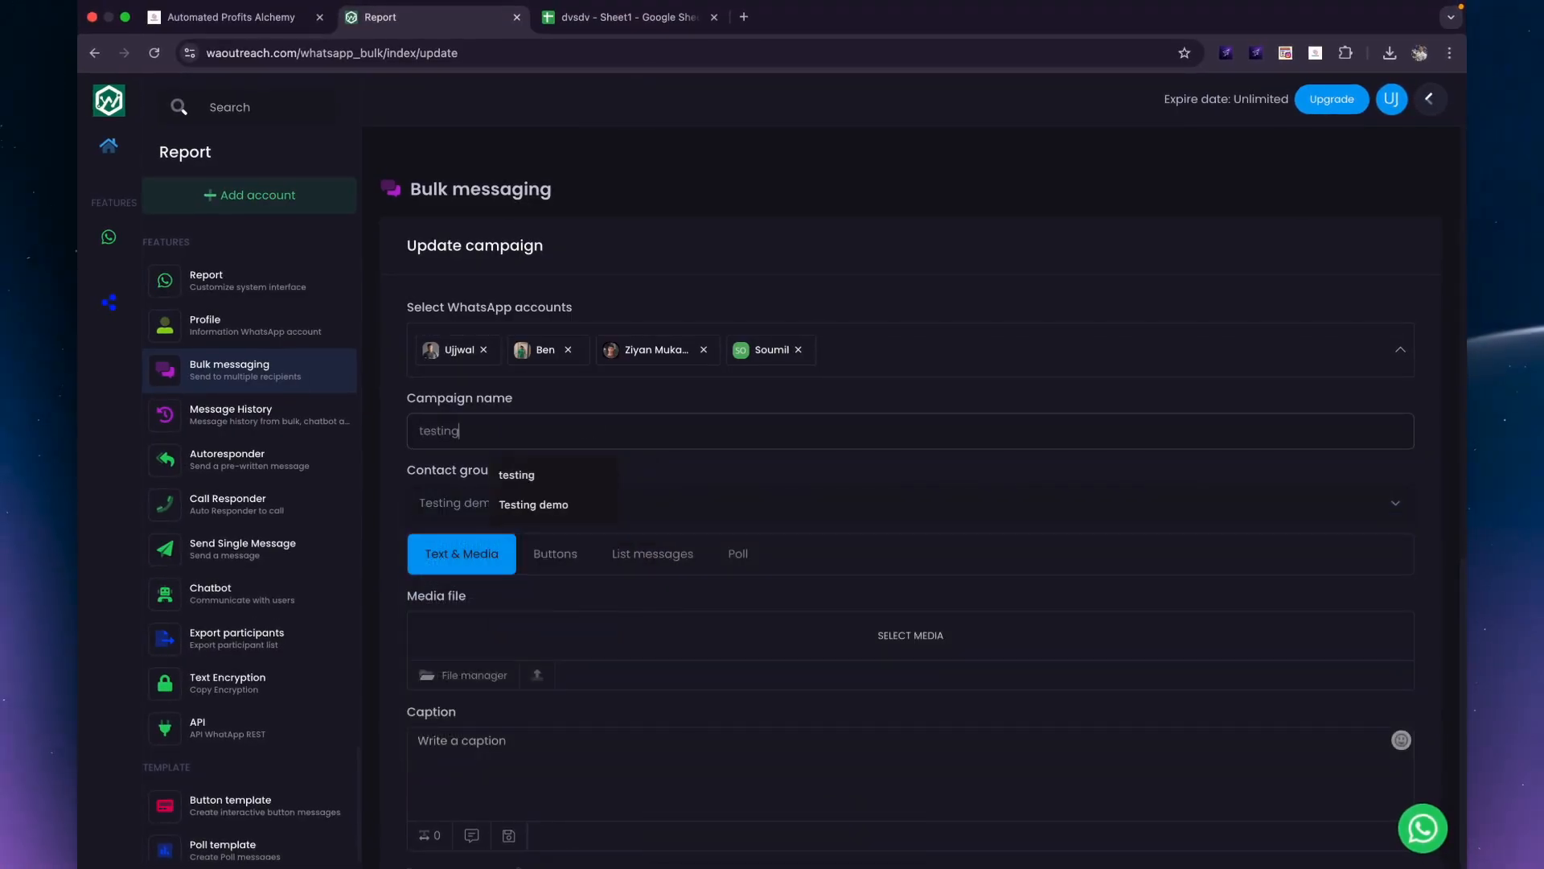
type("testing demo")
left_click(524, 773)
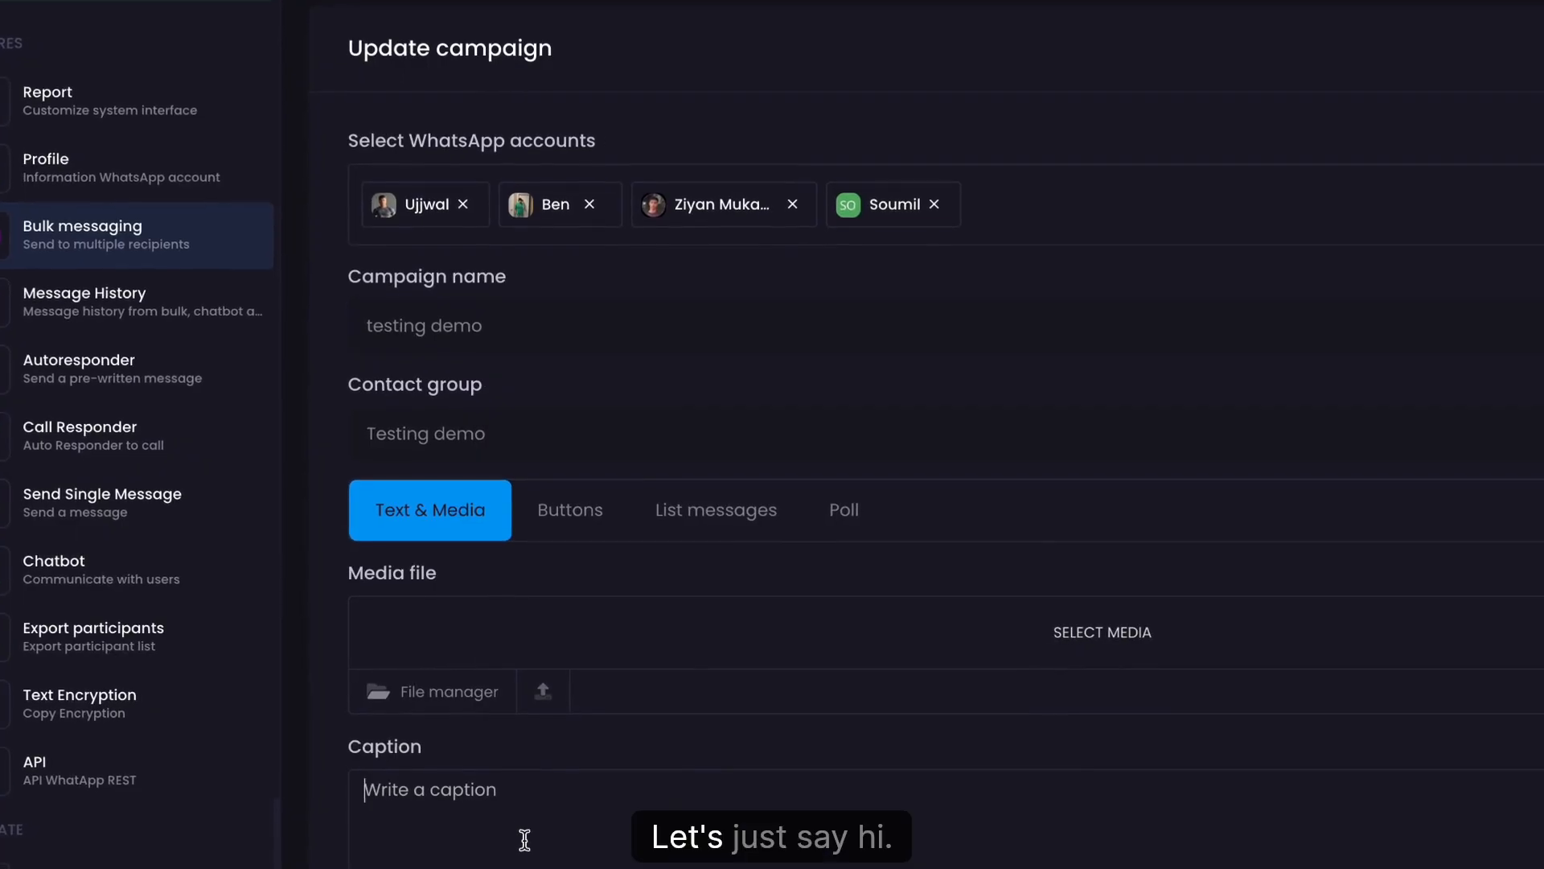
Set the time post to 25/07/2025 at 02:25 PM.
scroll(532, 768, "down", 7)
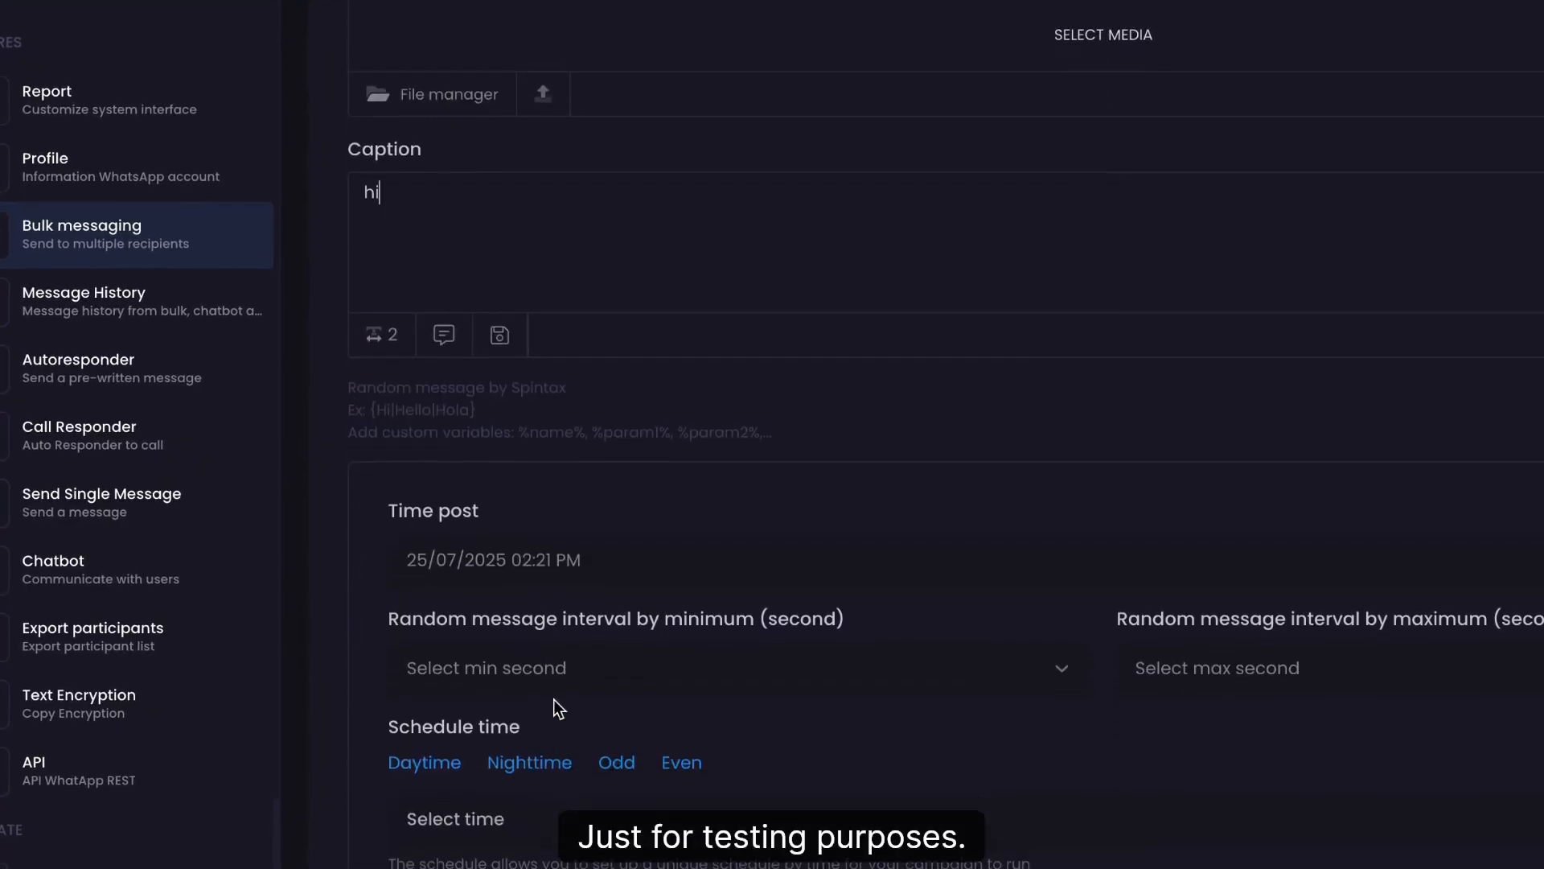
scroll(582, 553, "down", 2)
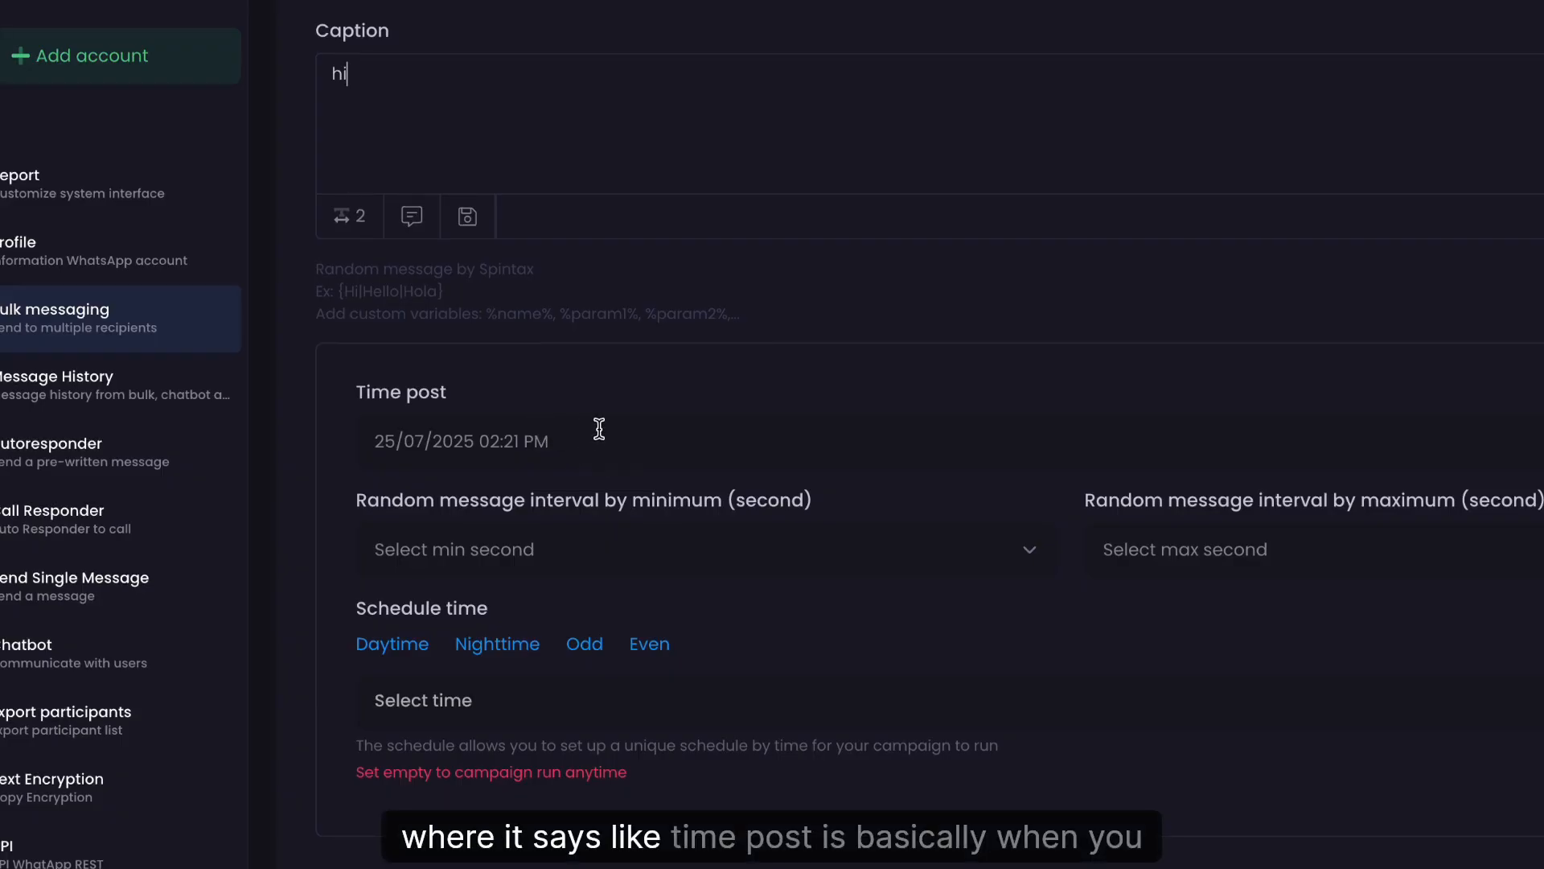
left_click(599, 429)
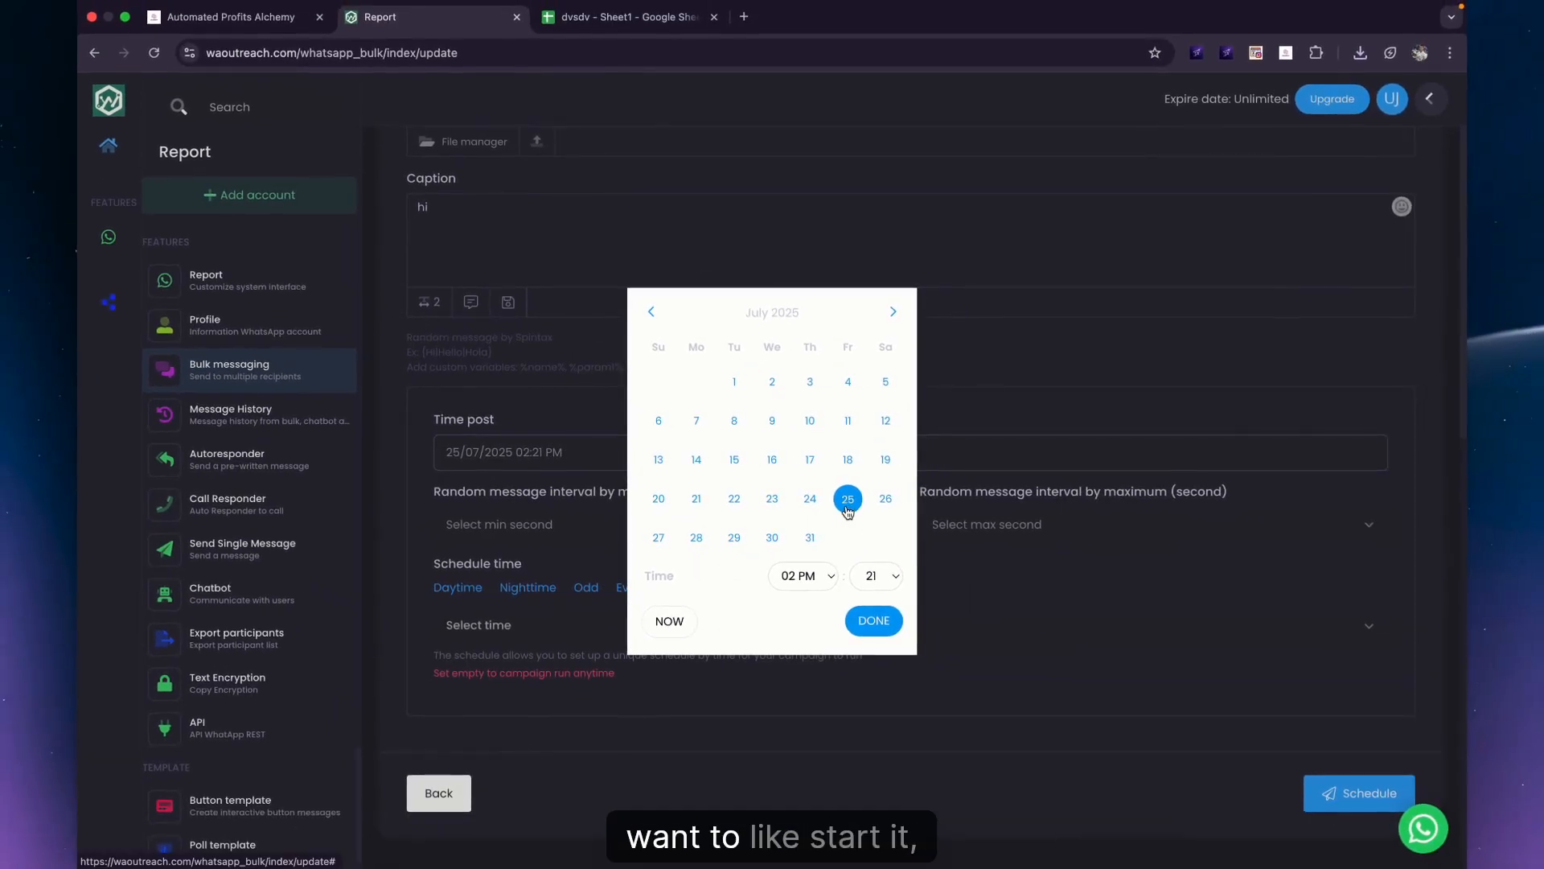
left_click(879, 572)
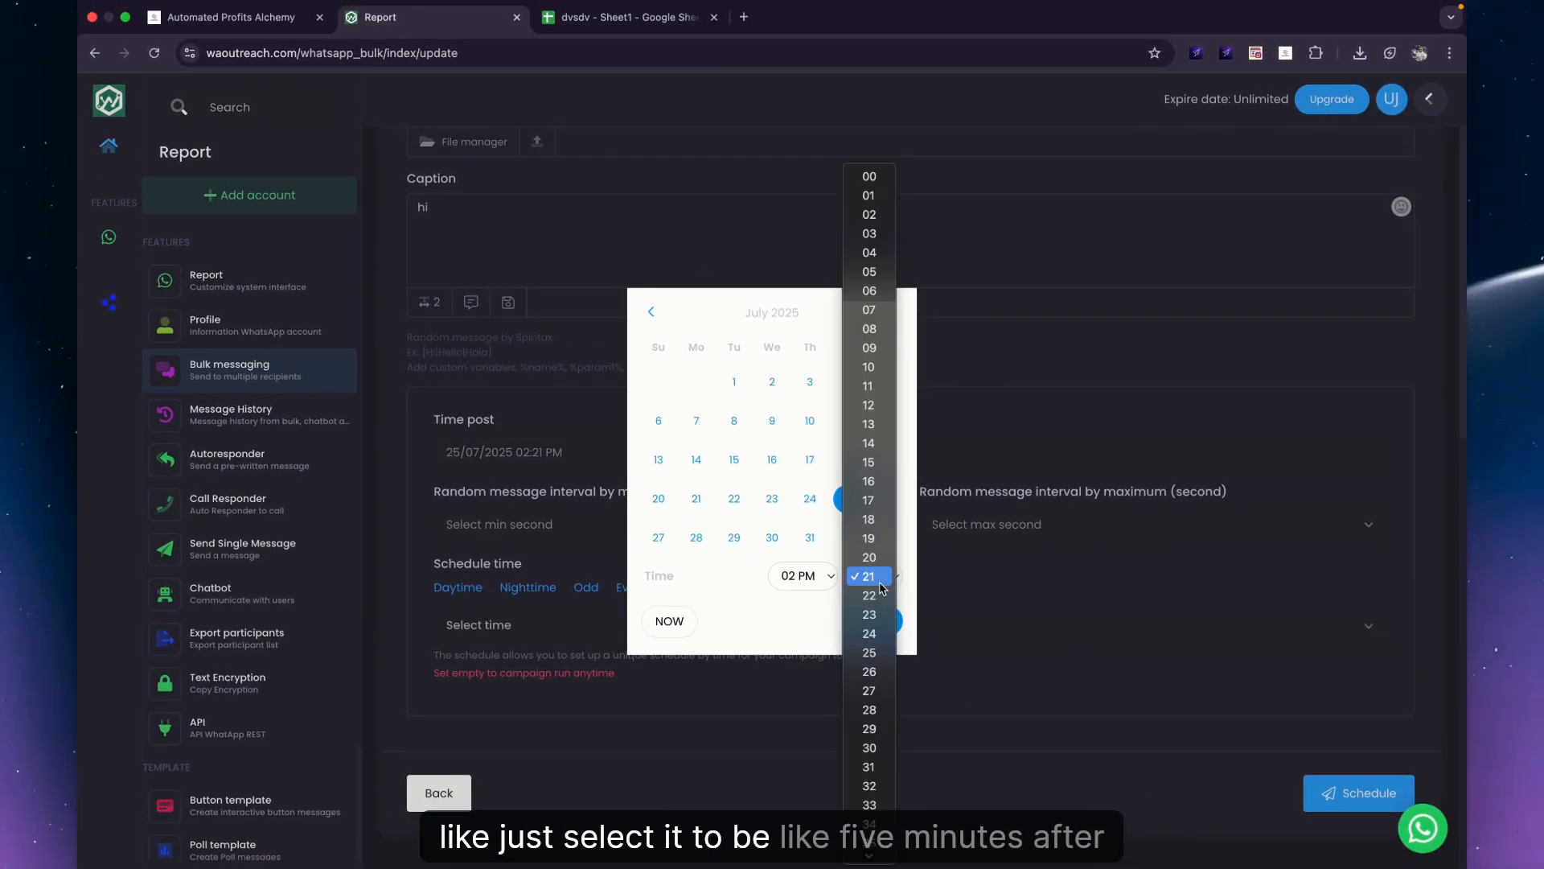
left_click(939, 762)
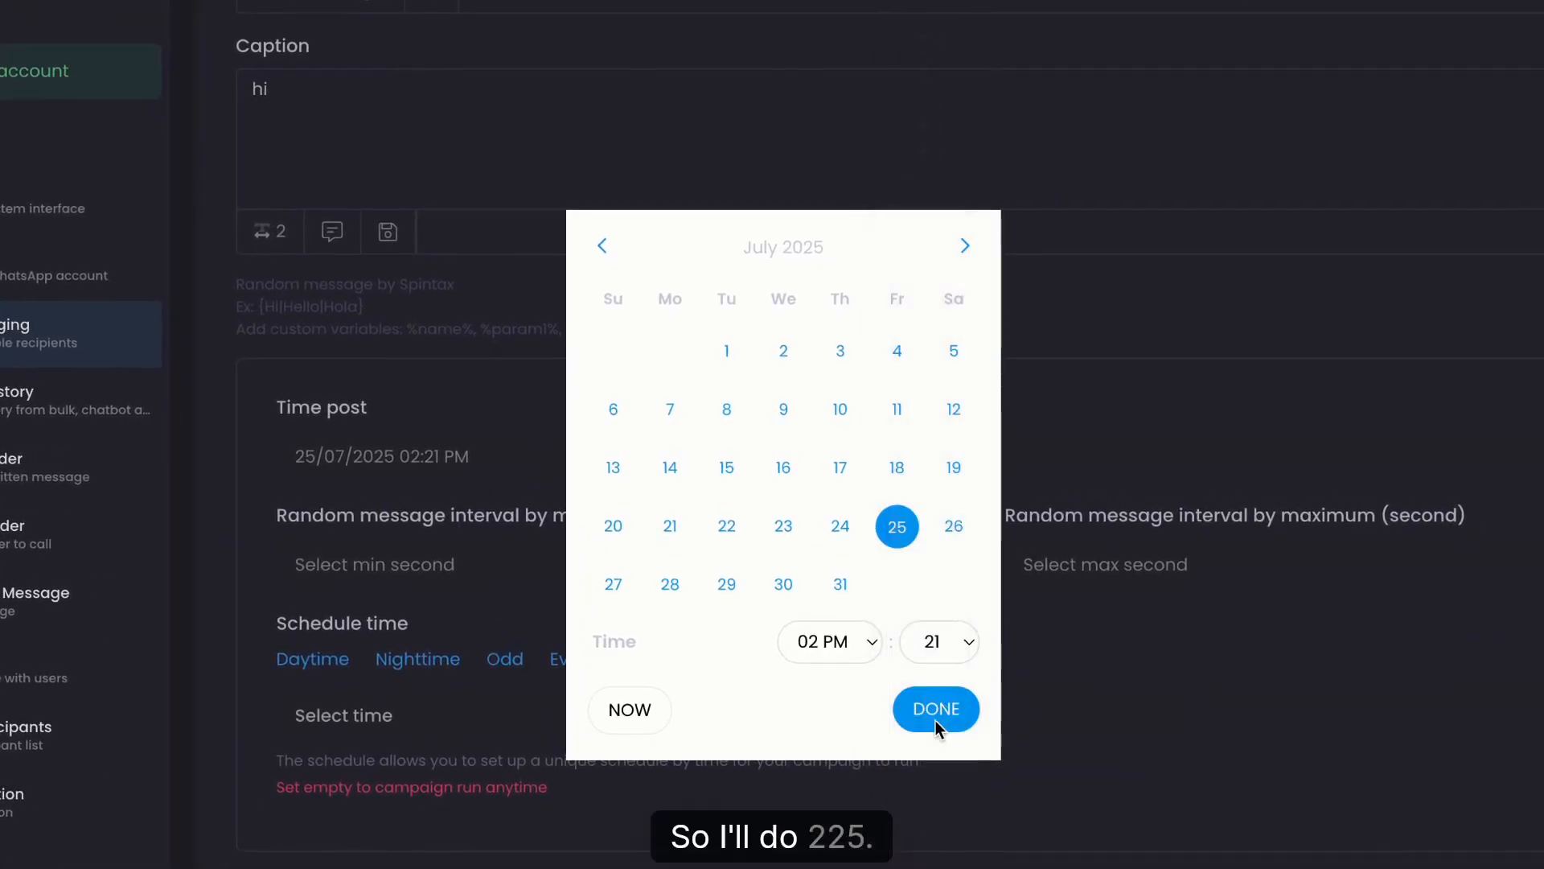
left_click(930, 712)
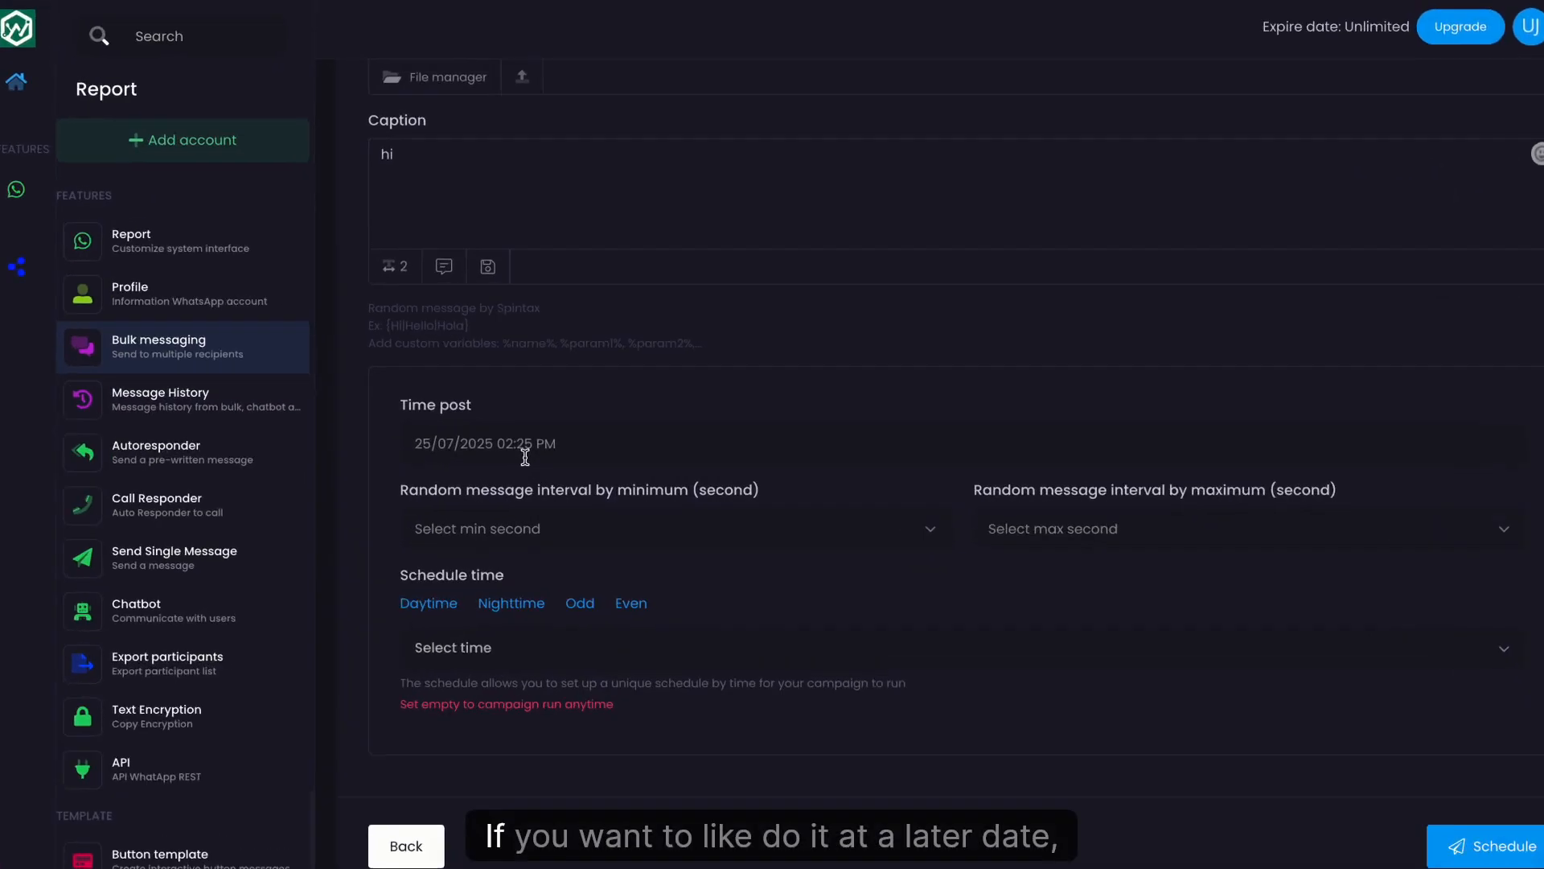
left_click(559, 428)
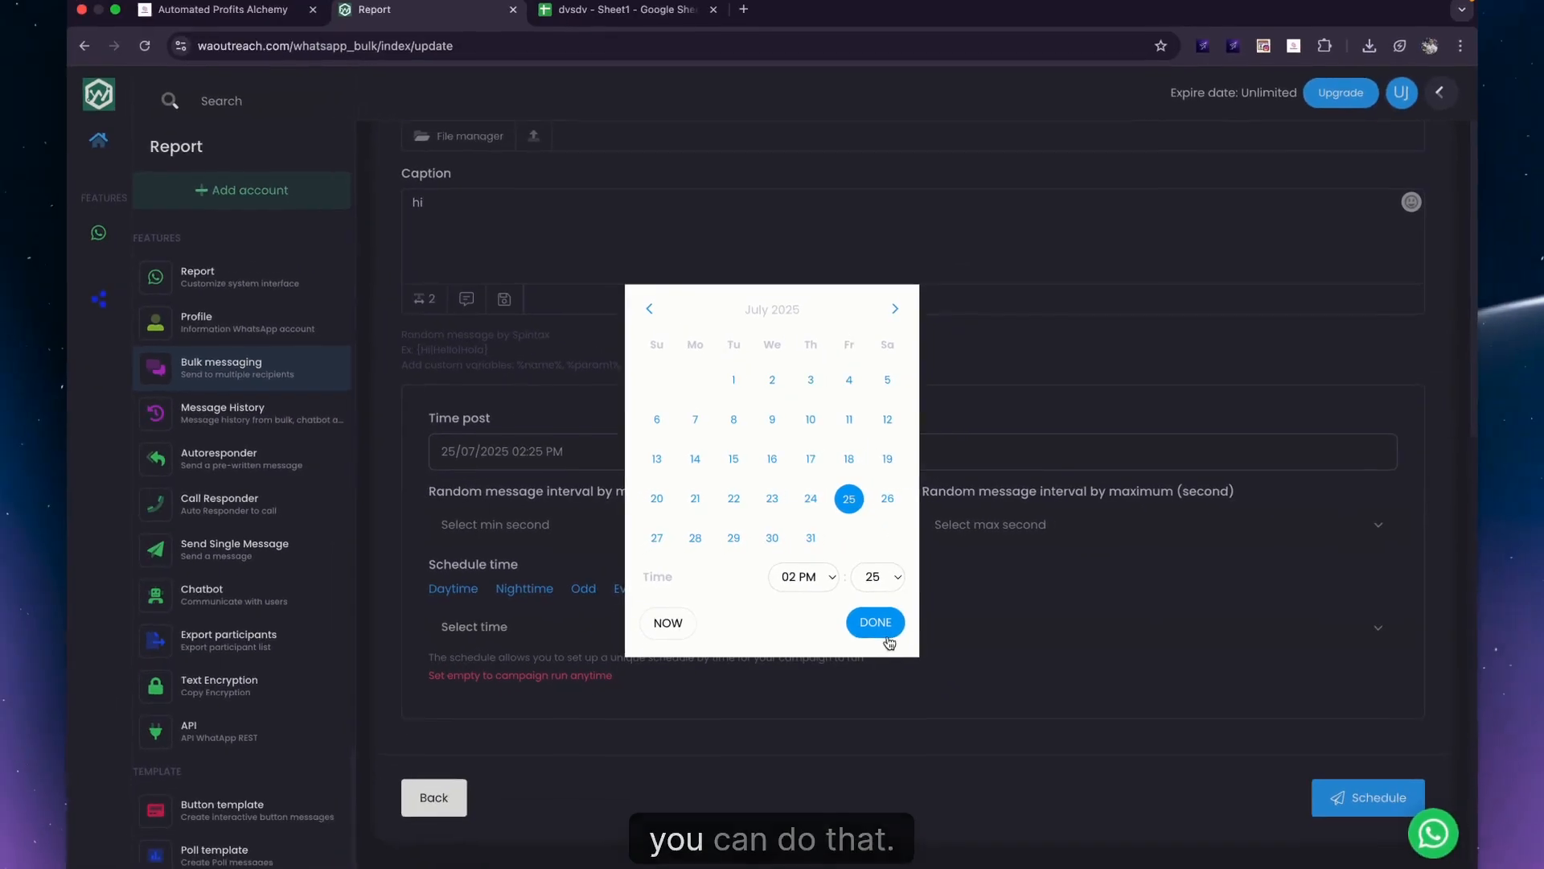
left_click(885, 634)
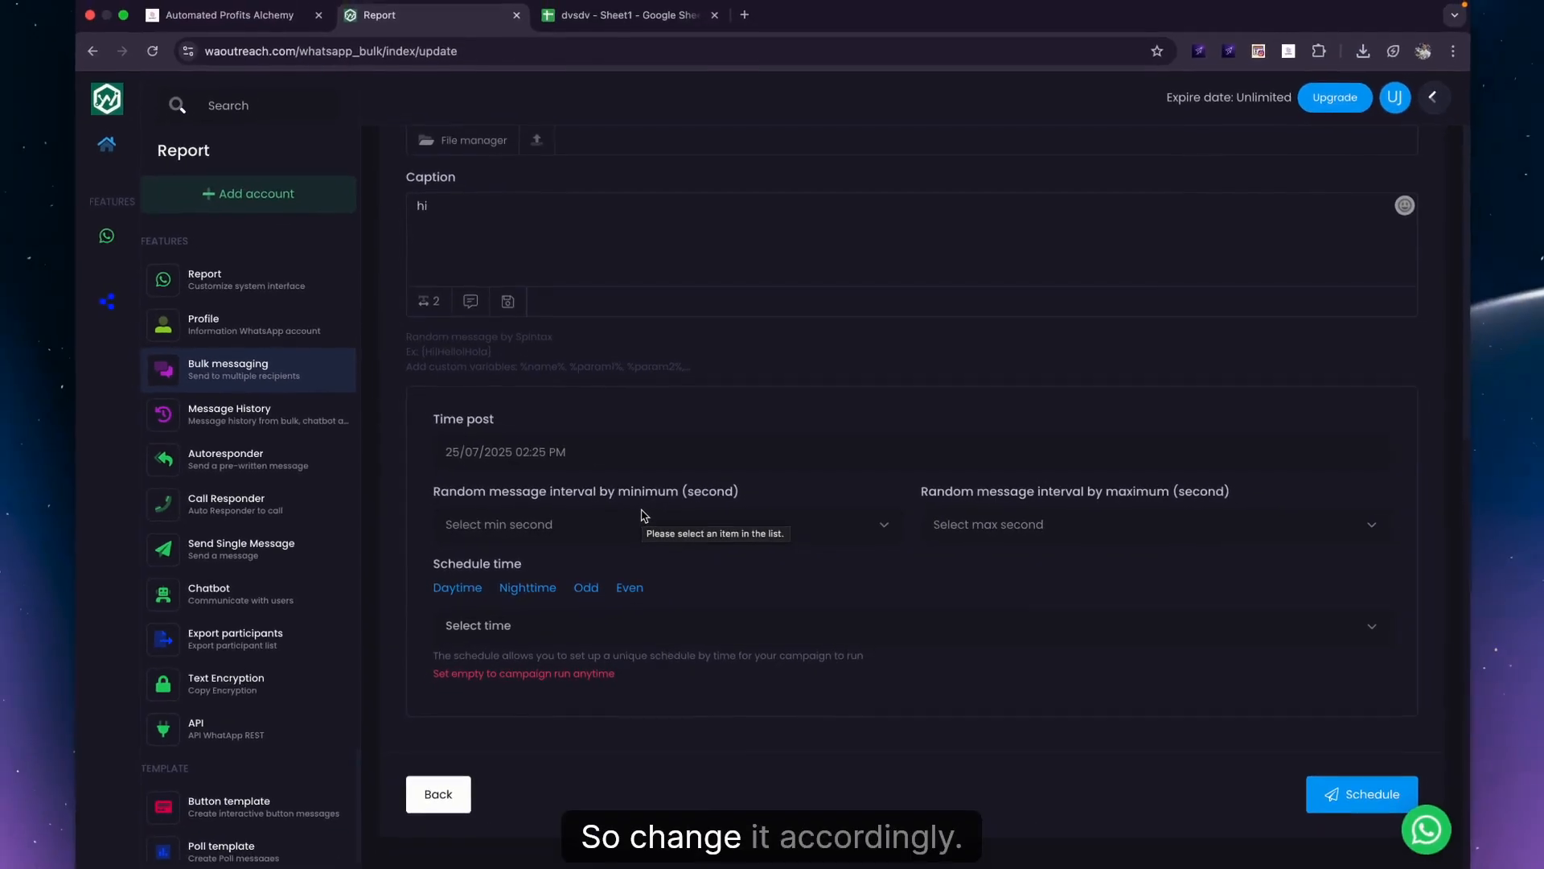
Set the minimum random message interval to 300 seconds.
left_click(644, 515)
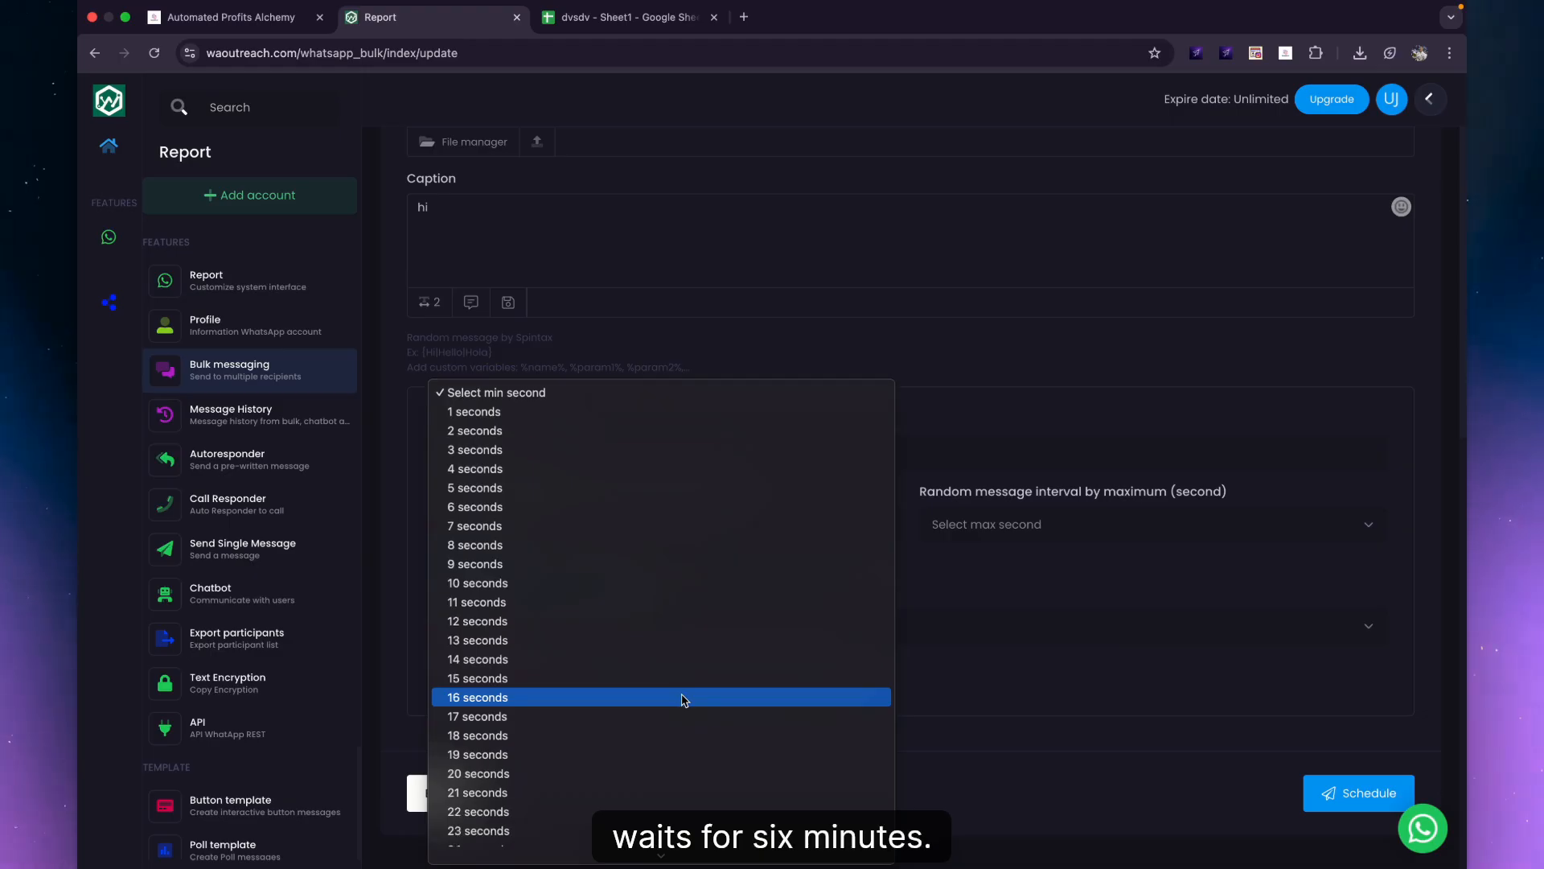
scroll(682, 699, "down", 10)
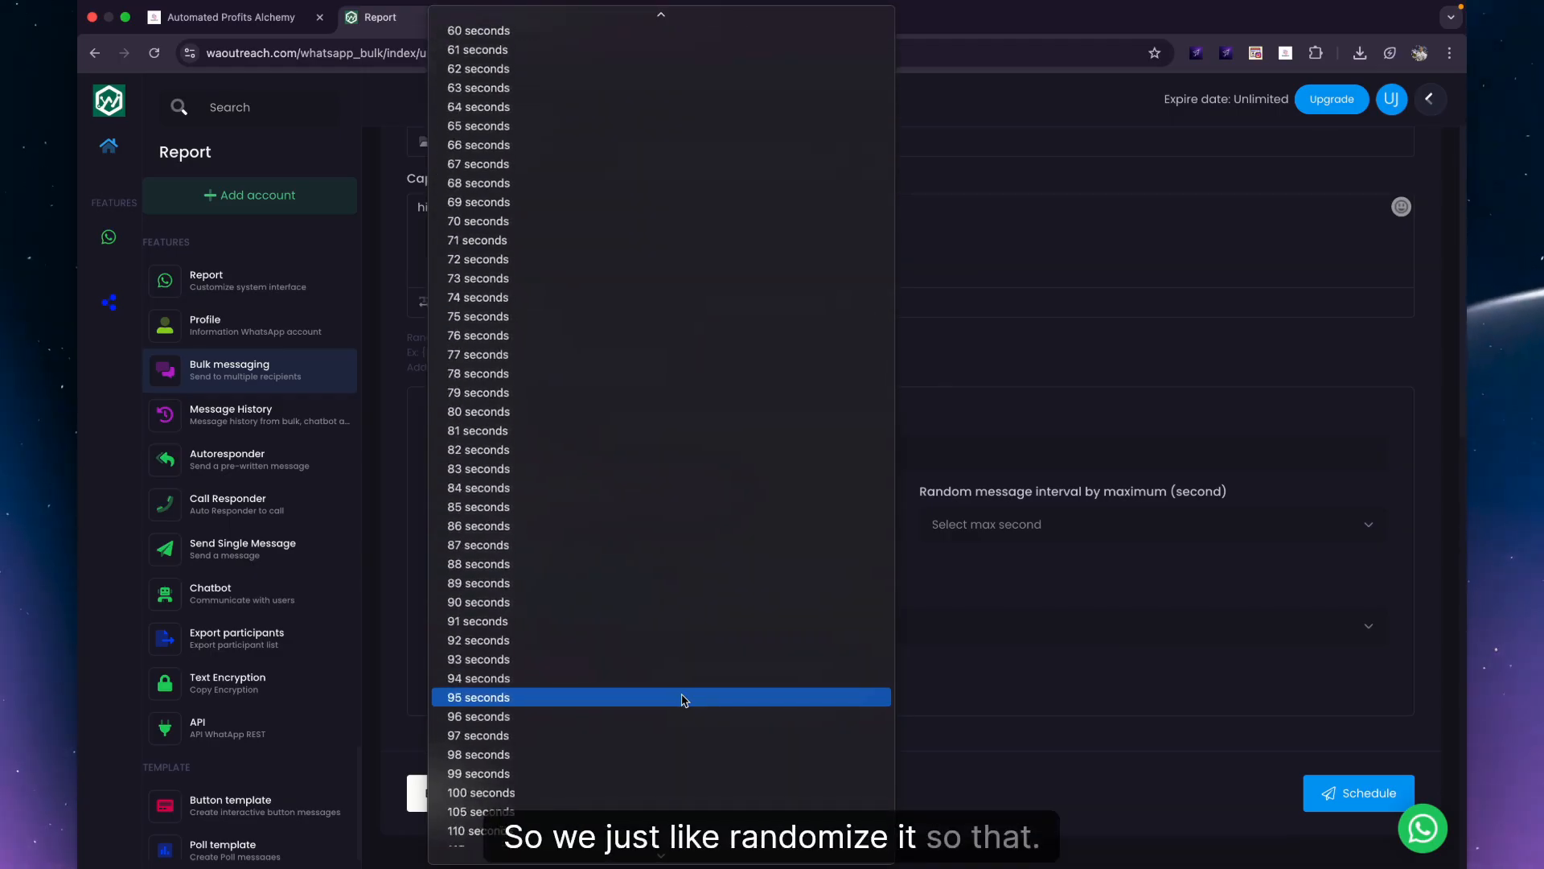
scroll(682, 699, "down", 10)
left_click(986, 525)
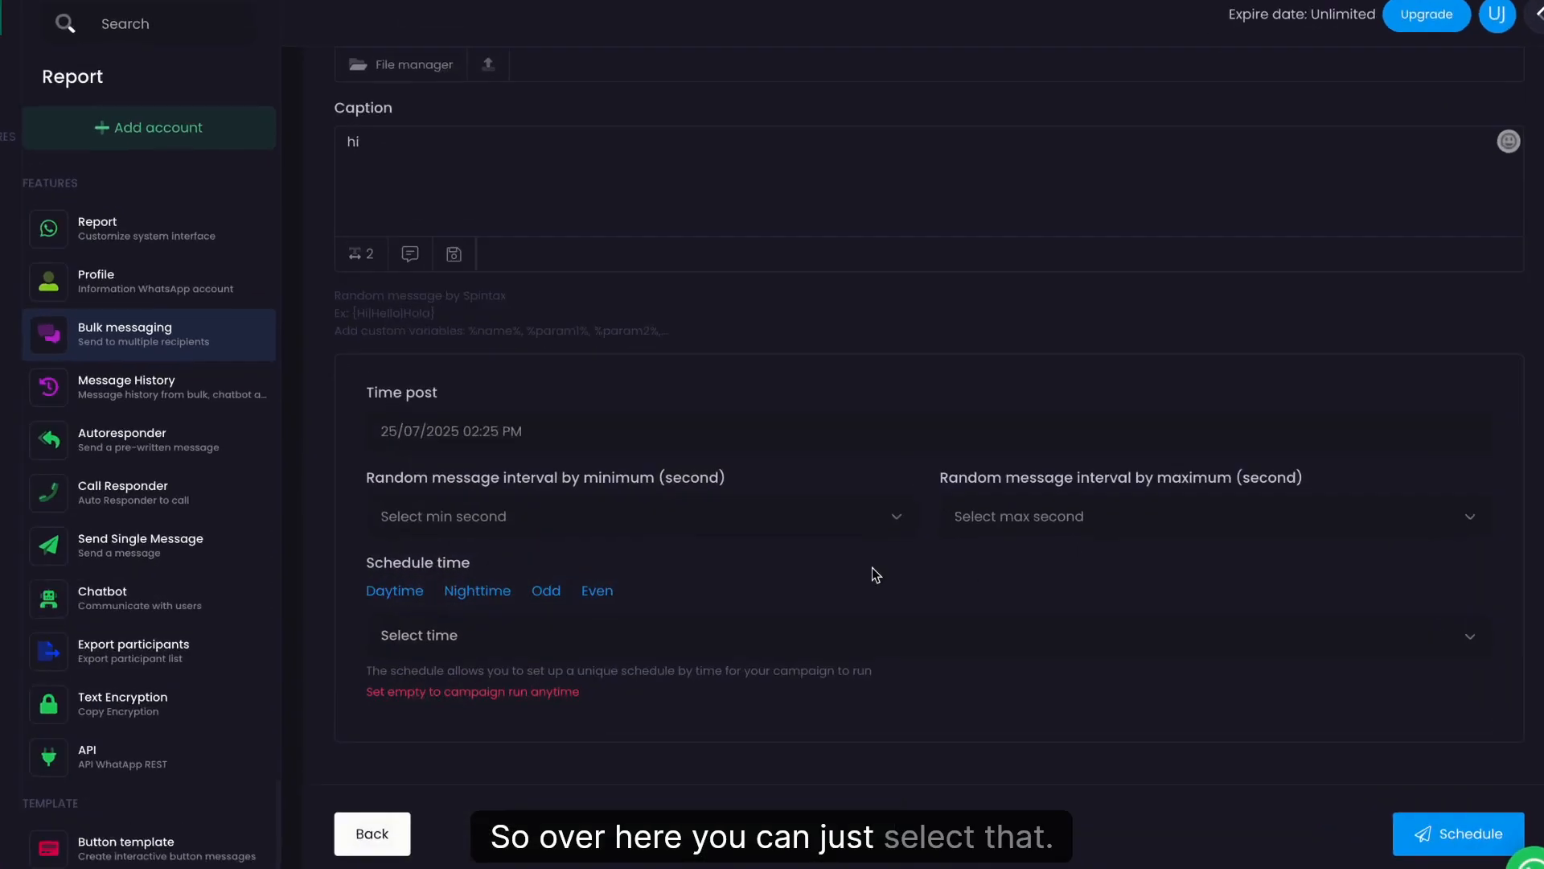
left_click(718, 523)
scroll(718, 523, "down", 10)
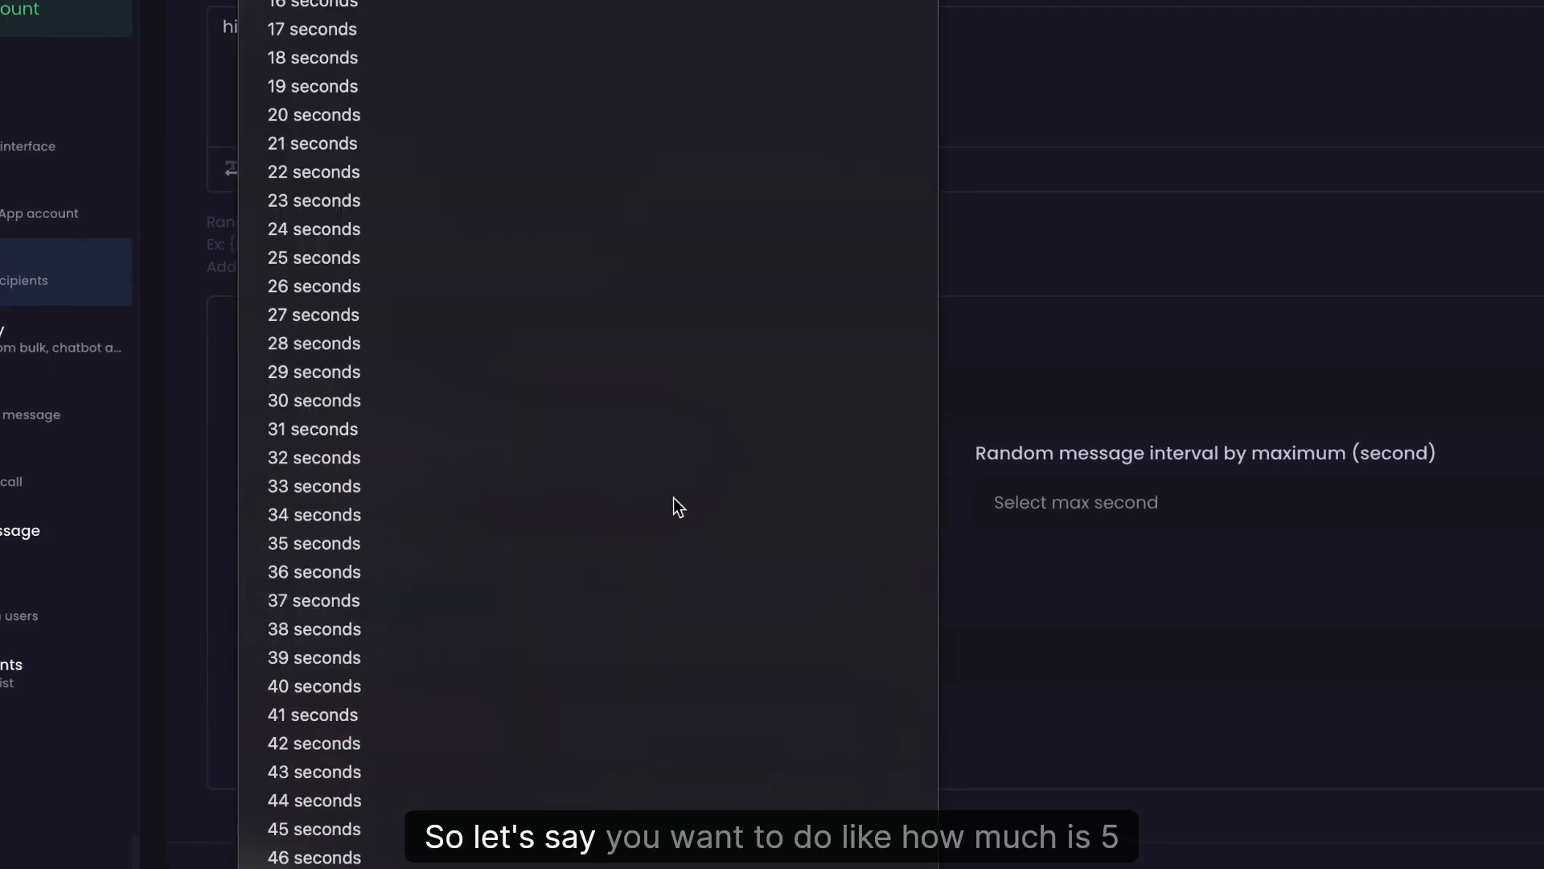
scroll(675, 505, "down", 10)
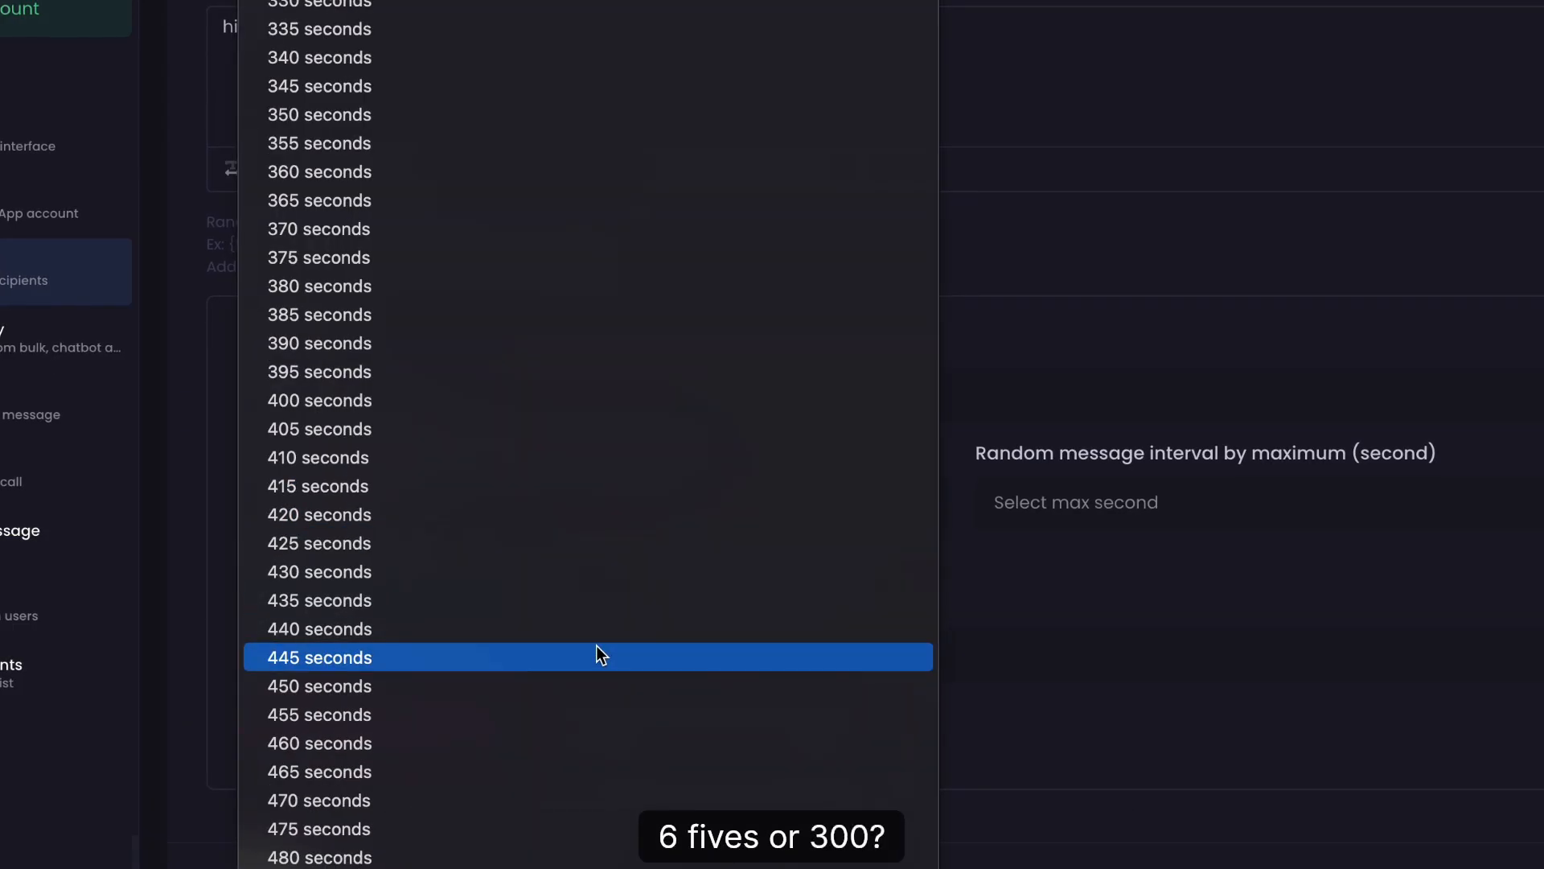
type("300")
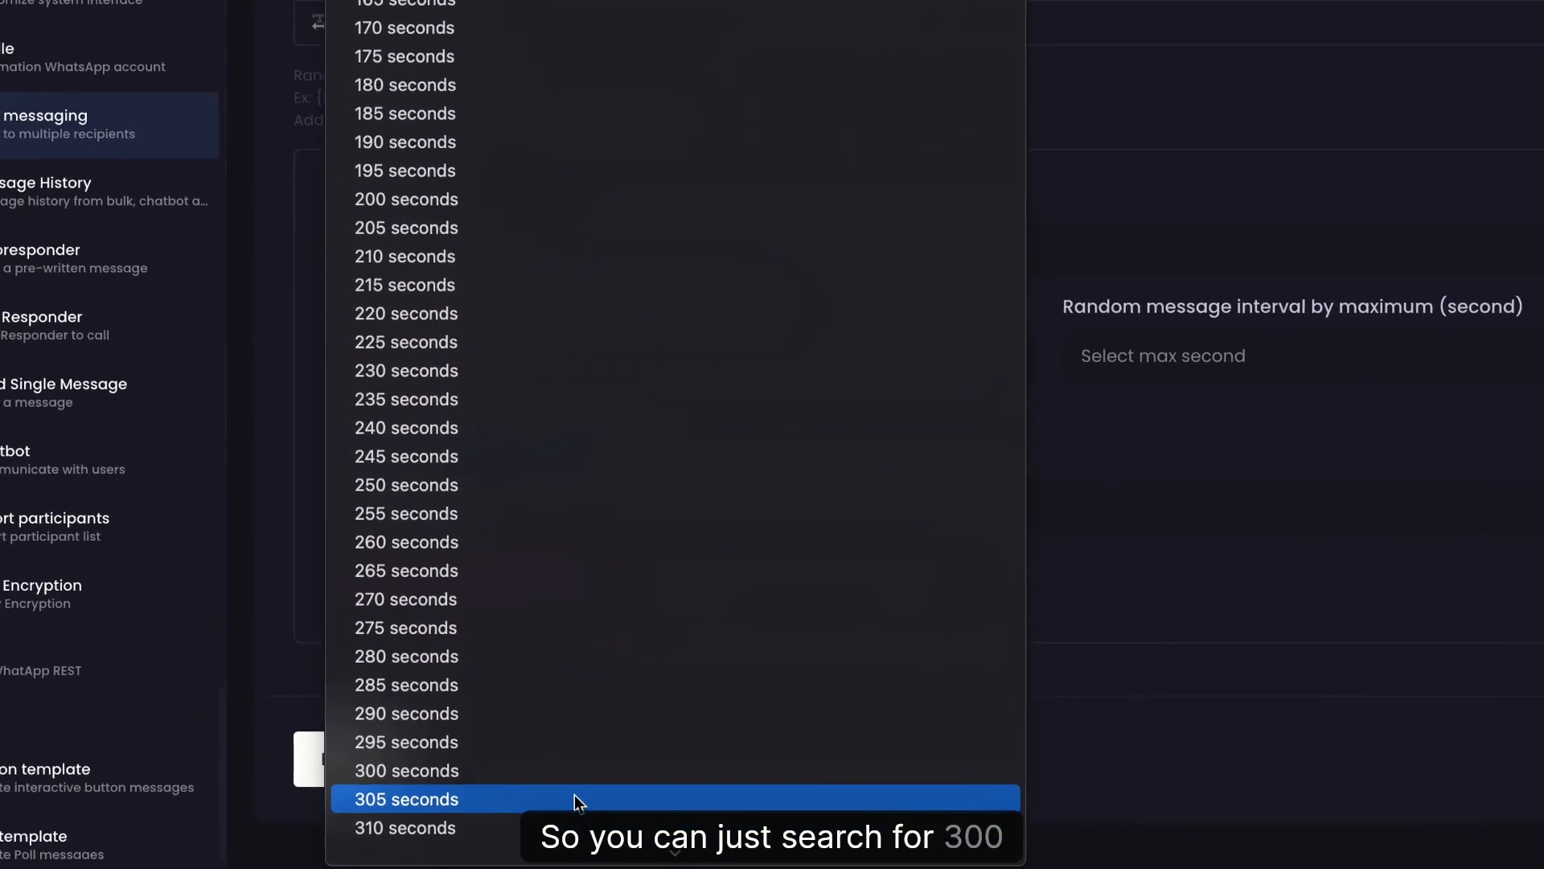
left_click(571, 770)
Set the maximum random message interval to 600 seconds.
left_click(1126, 371)
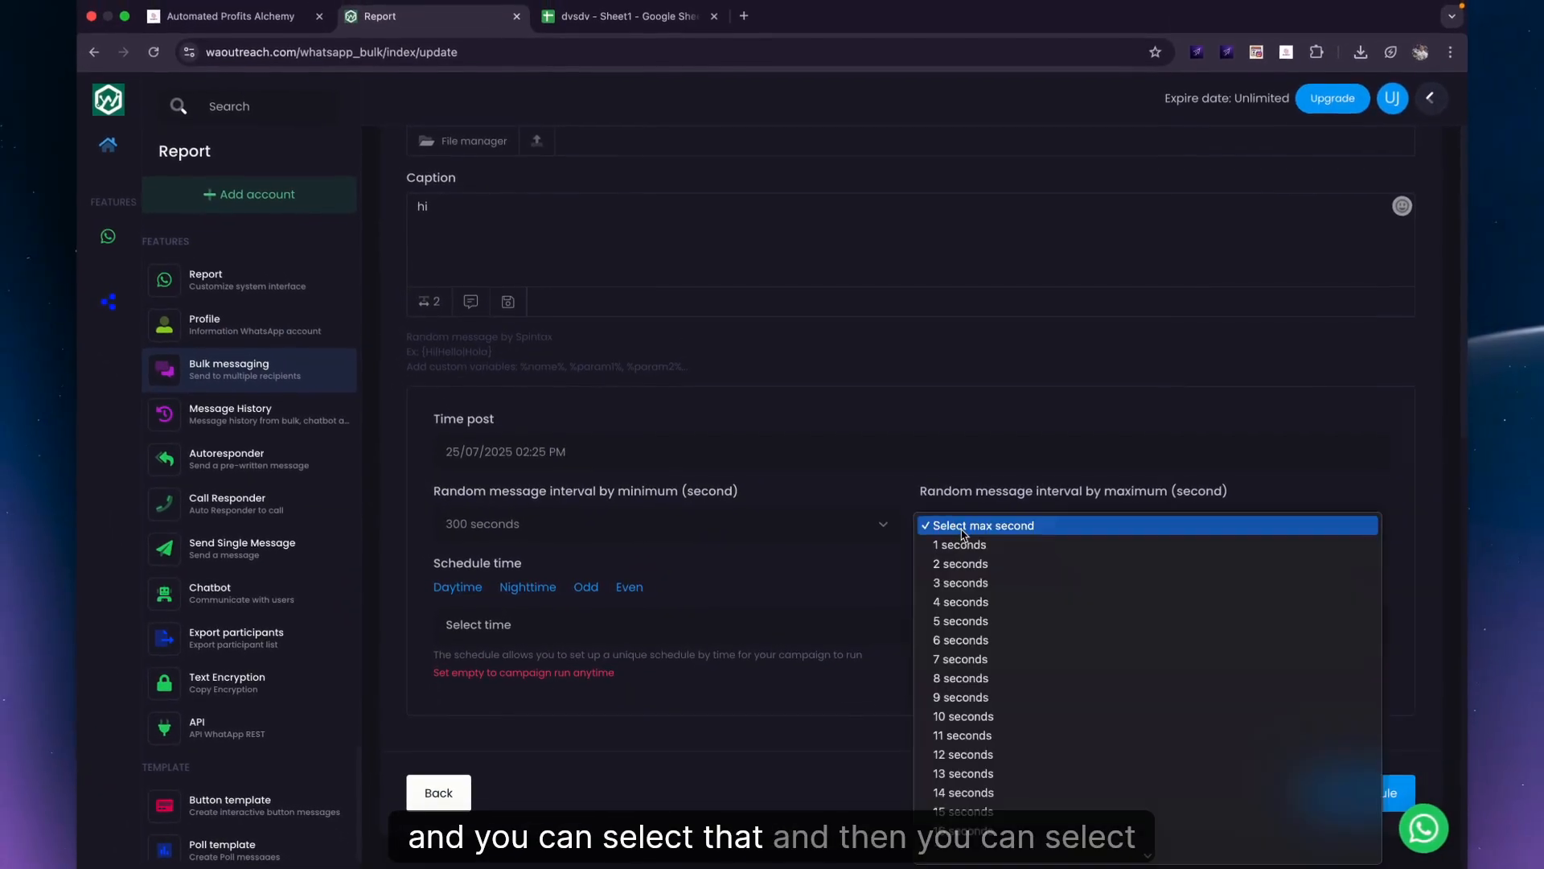
scroll(949, 499, "down", 20)
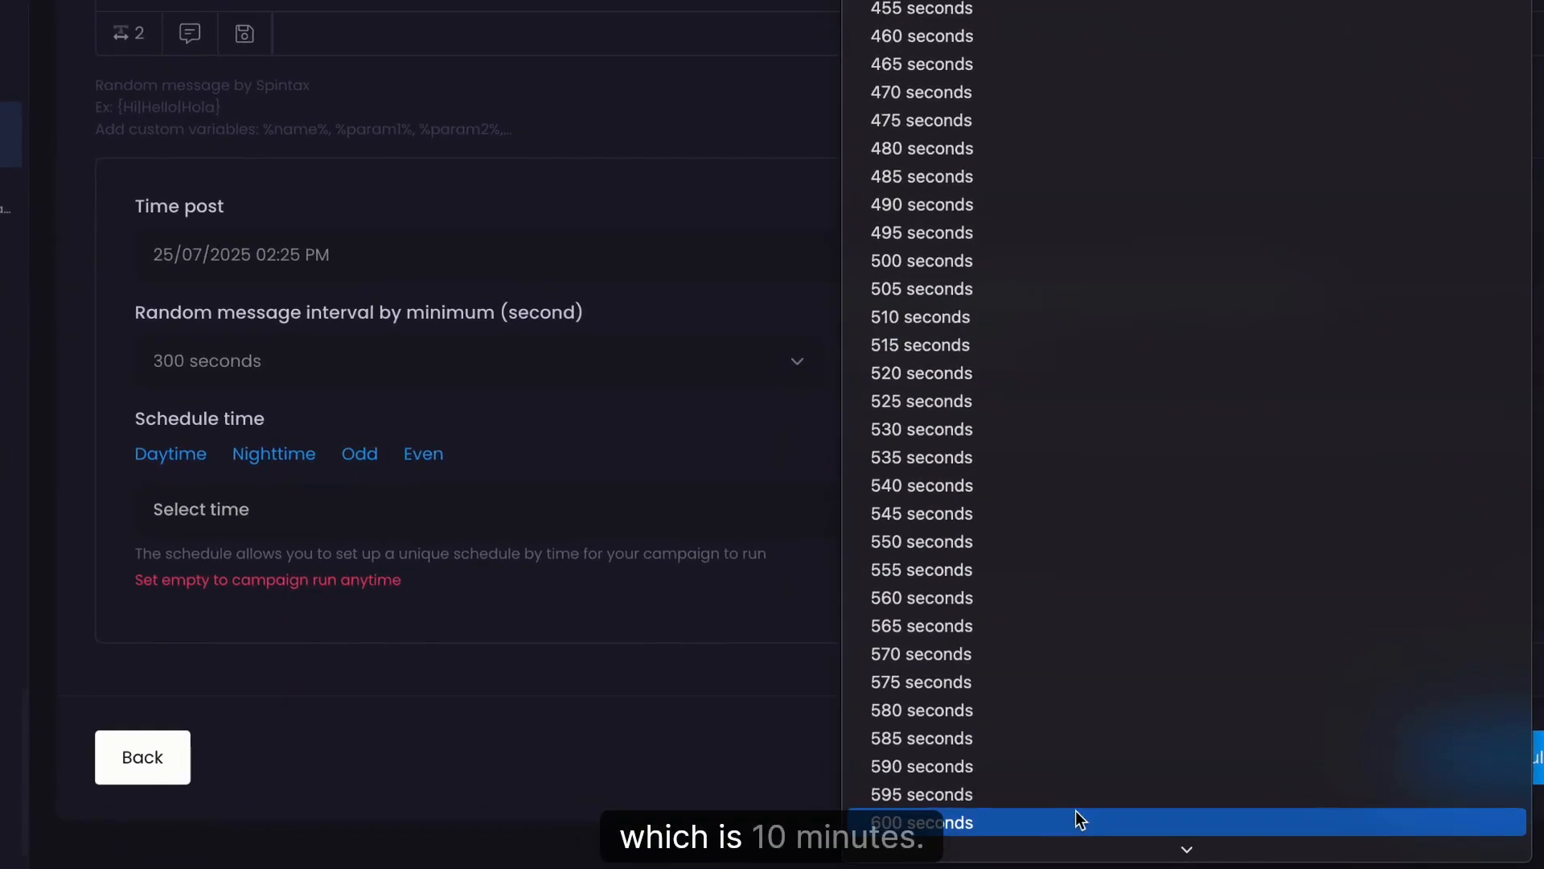
left_click(1075, 808)
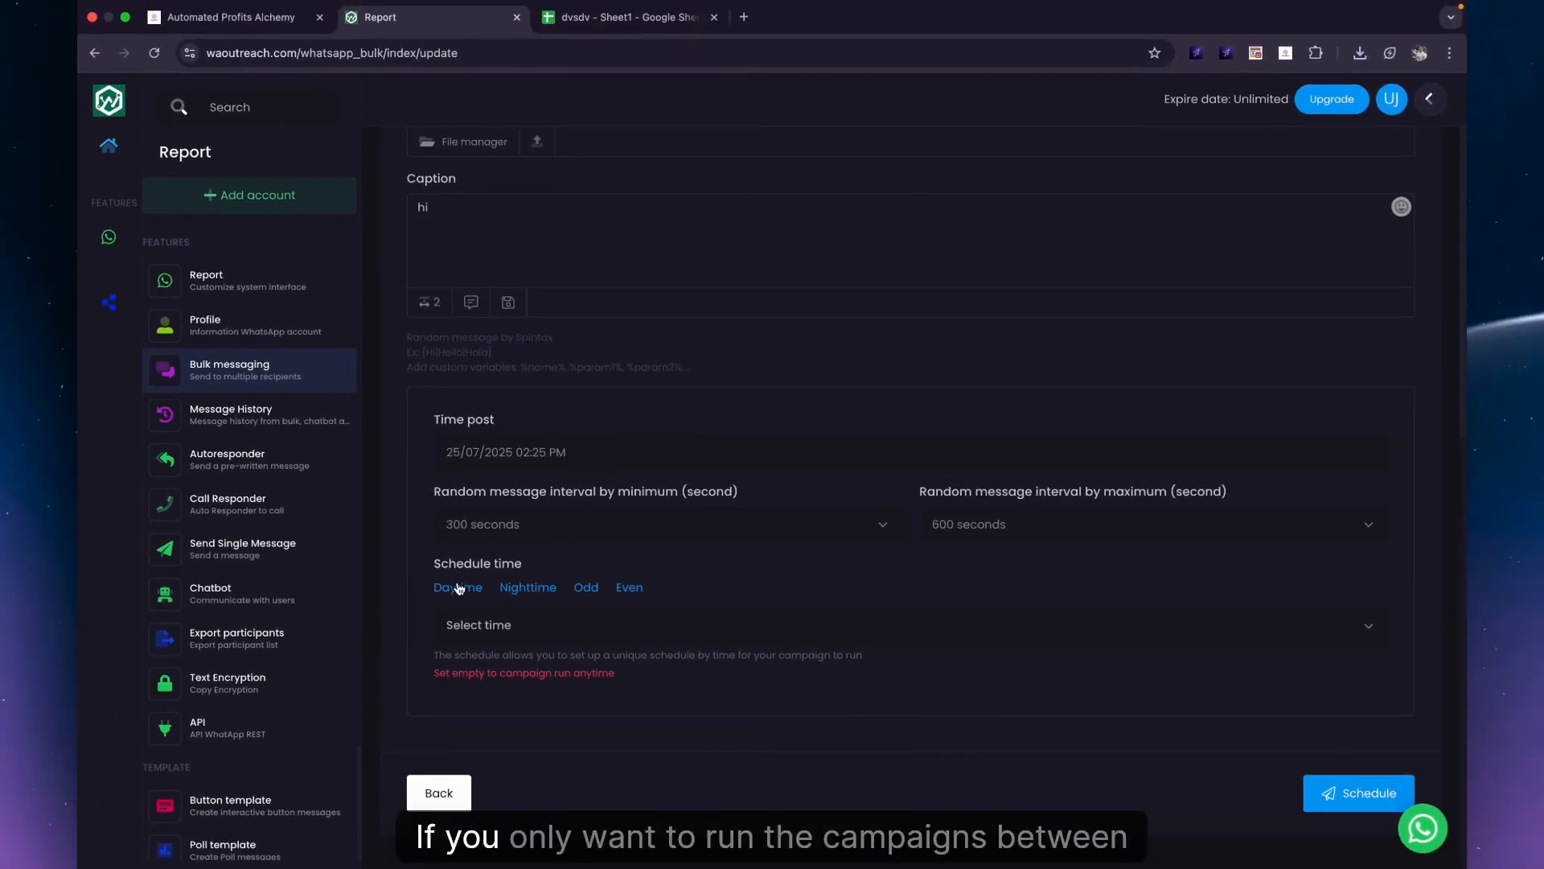
left_click(525, 624)
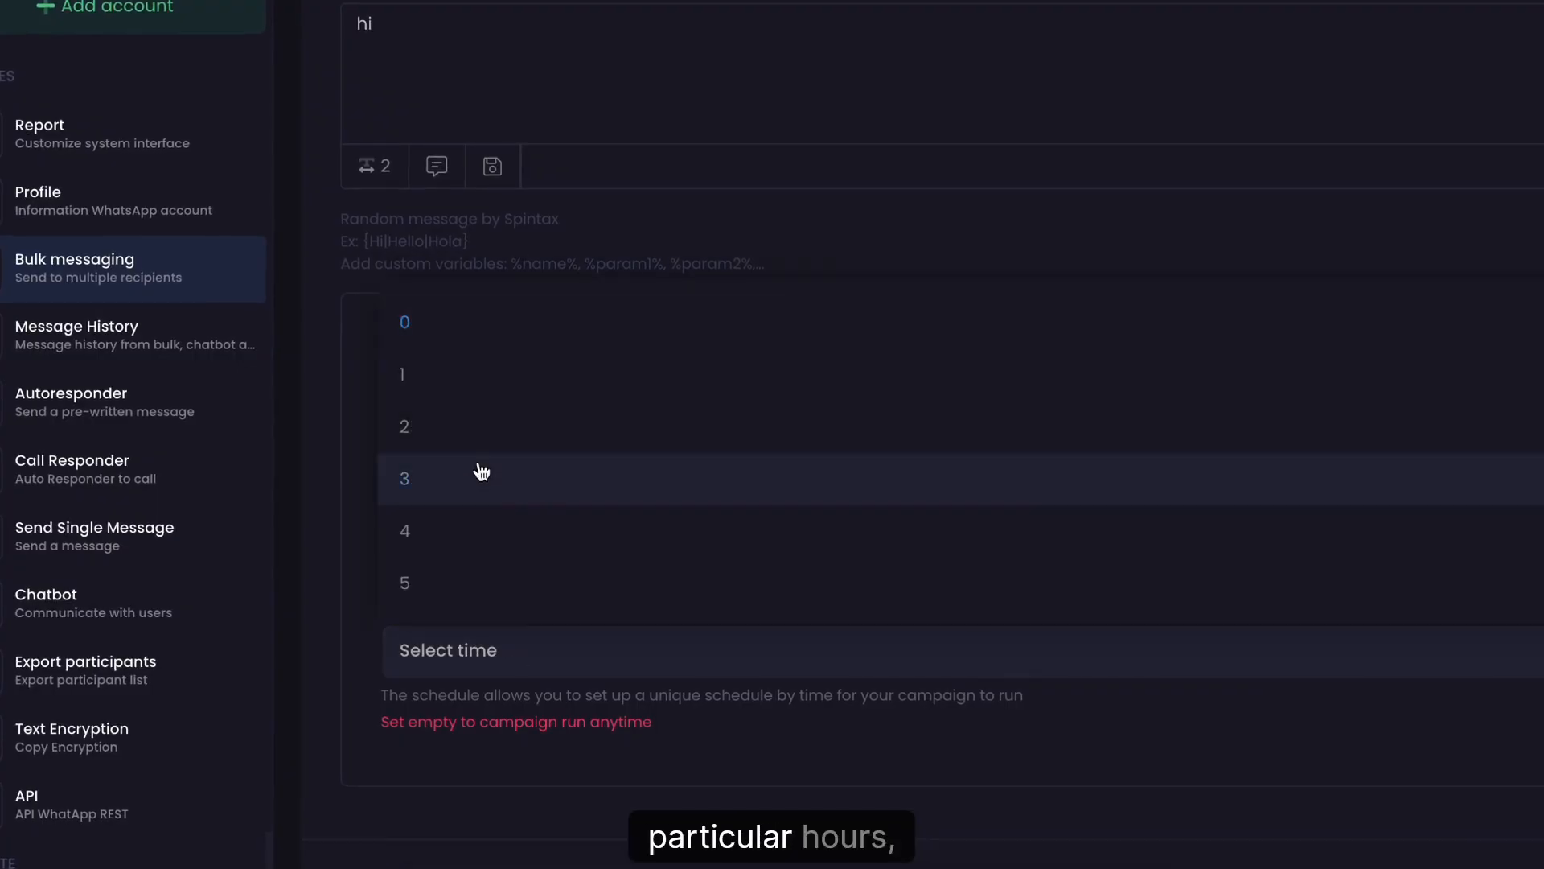
scroll(454, 563, "down", 4)
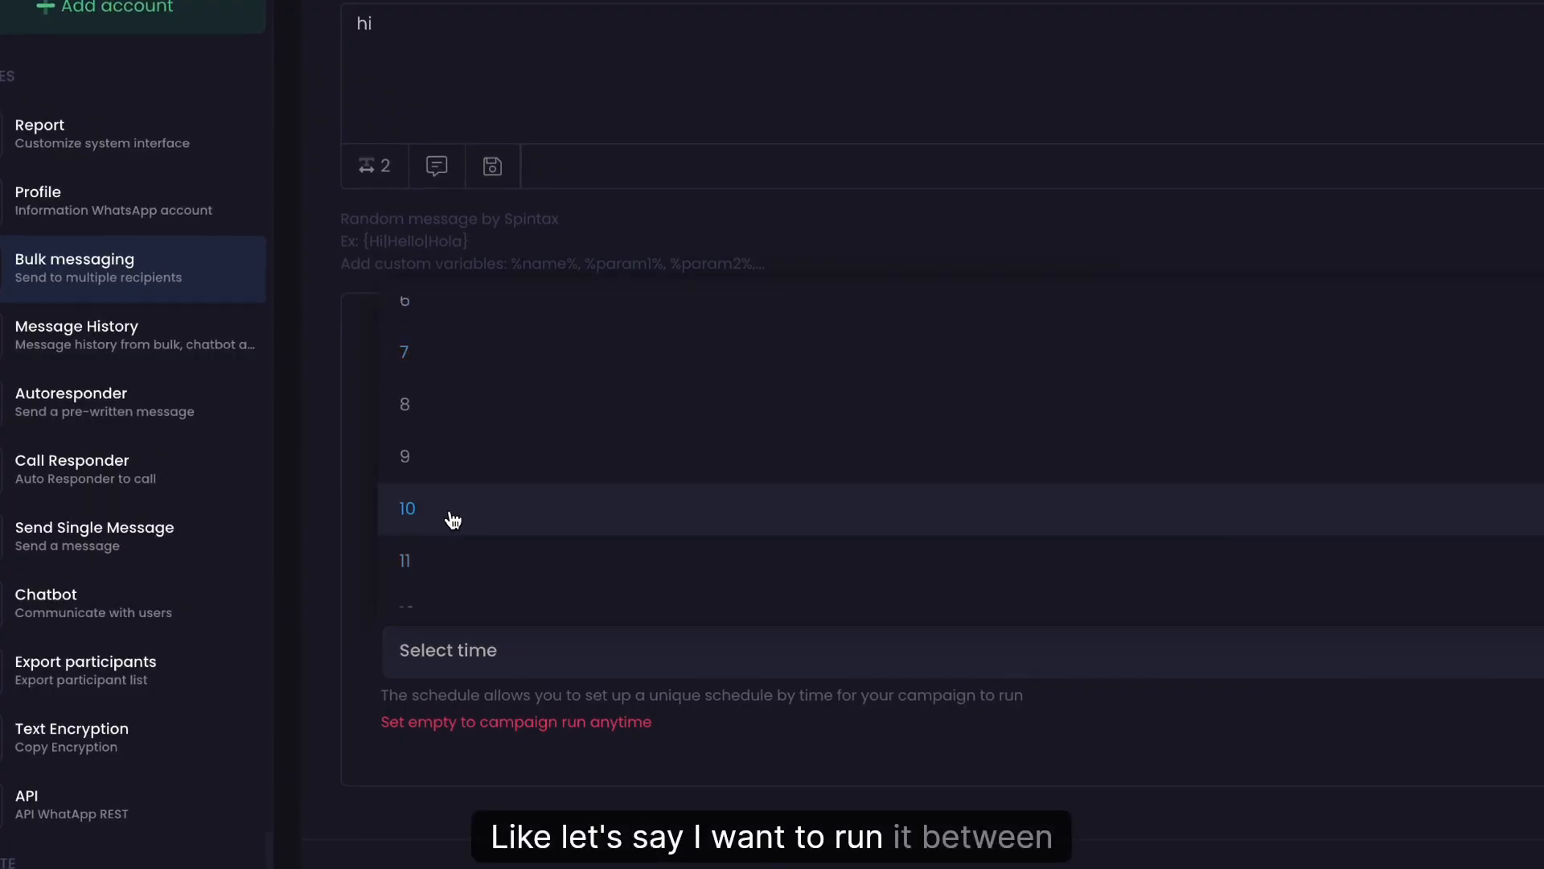
left_click(452, 521)
left_click(527, 639)
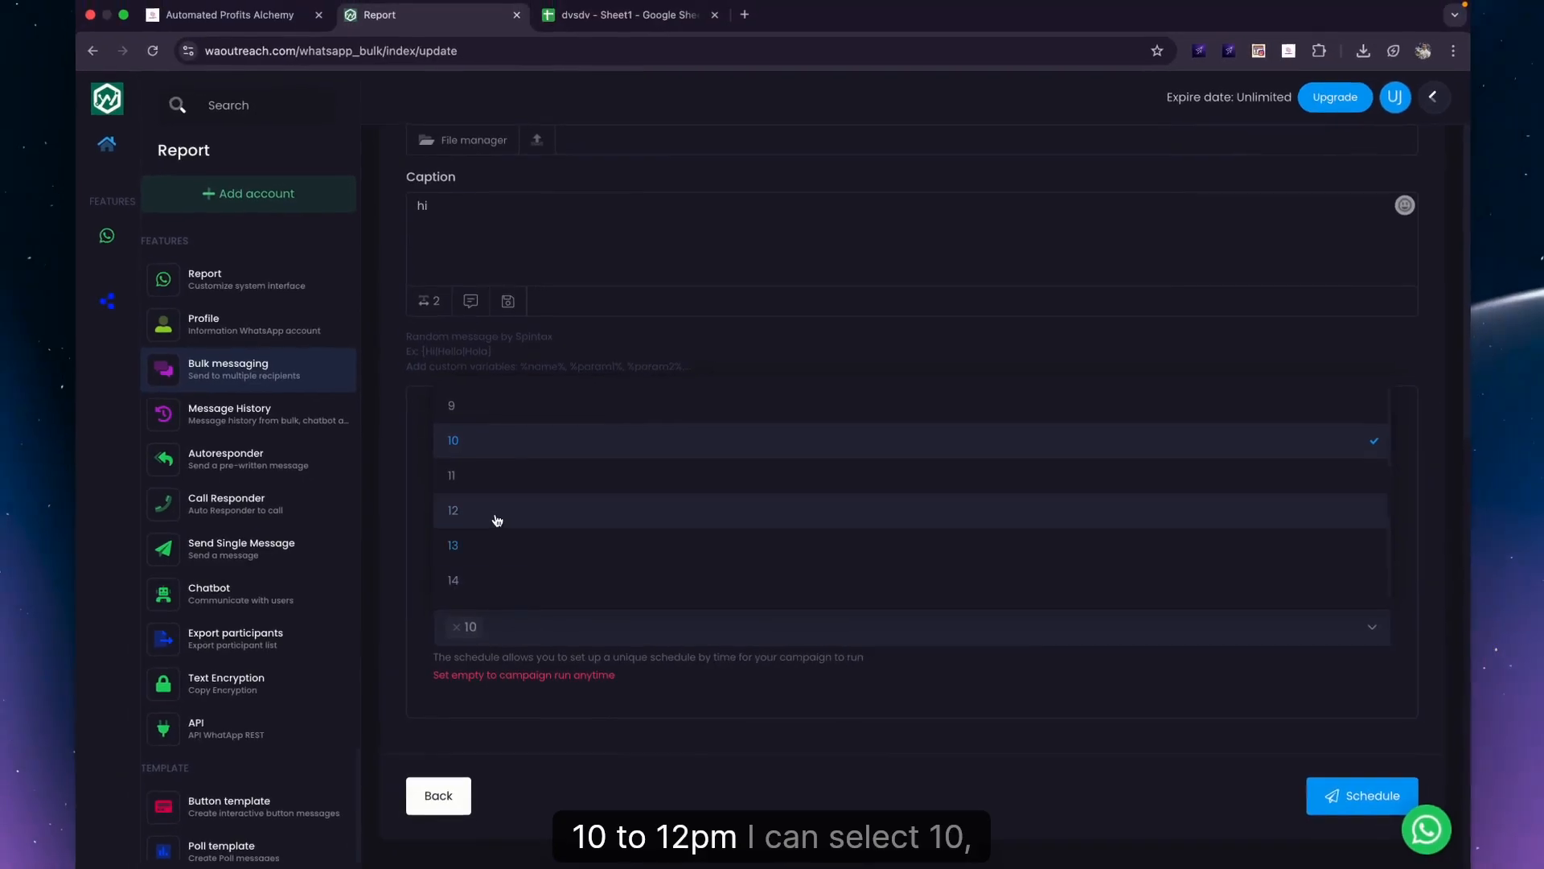
left_click(475, 479)
left_click(614, 631)
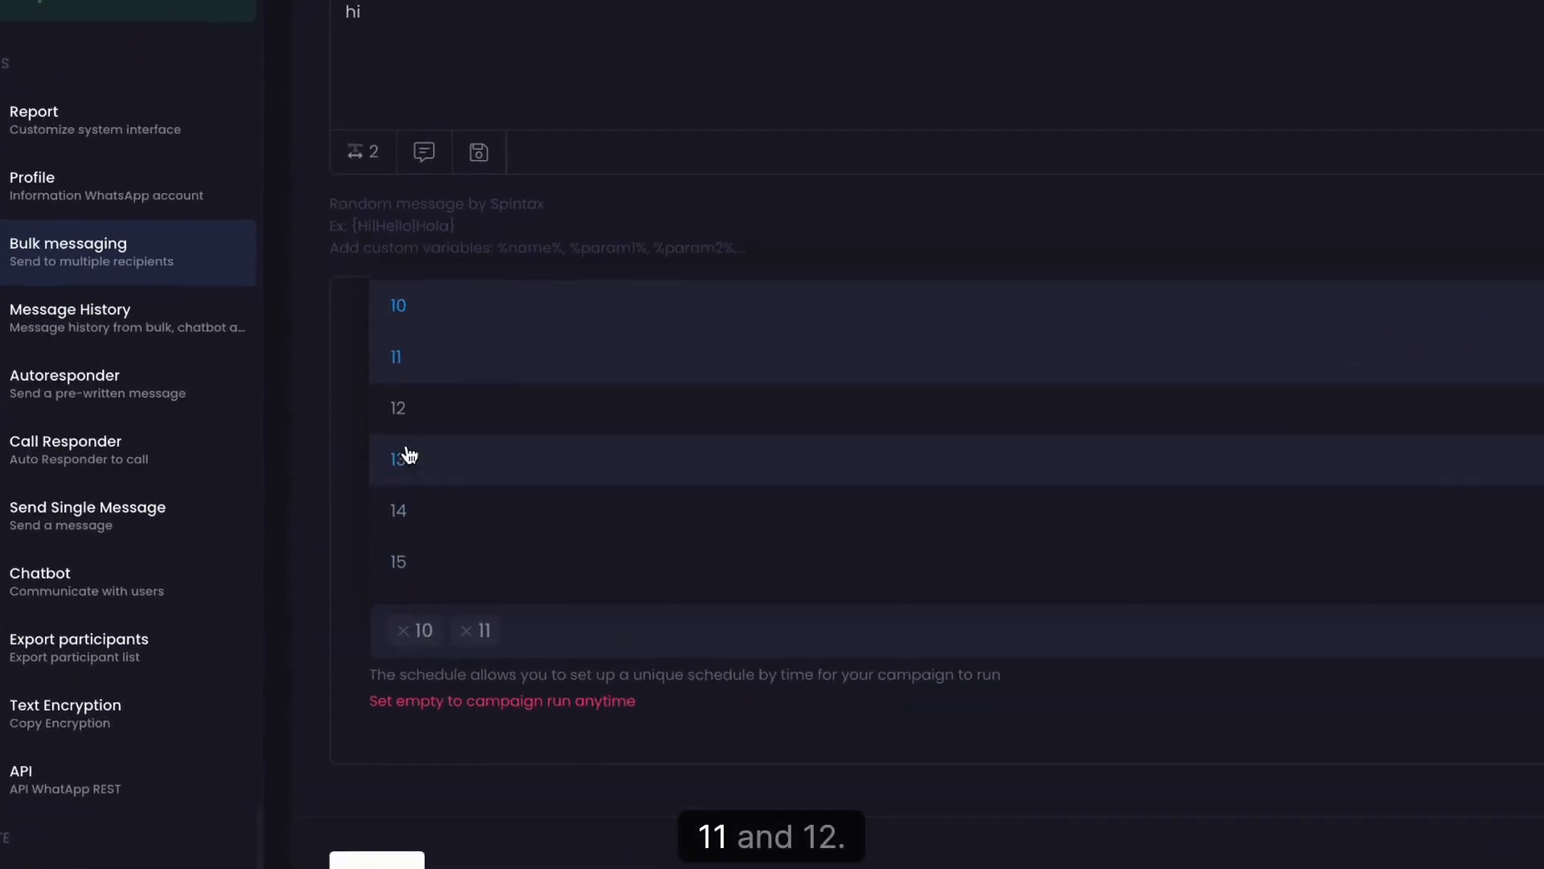
left_click(402, 408)
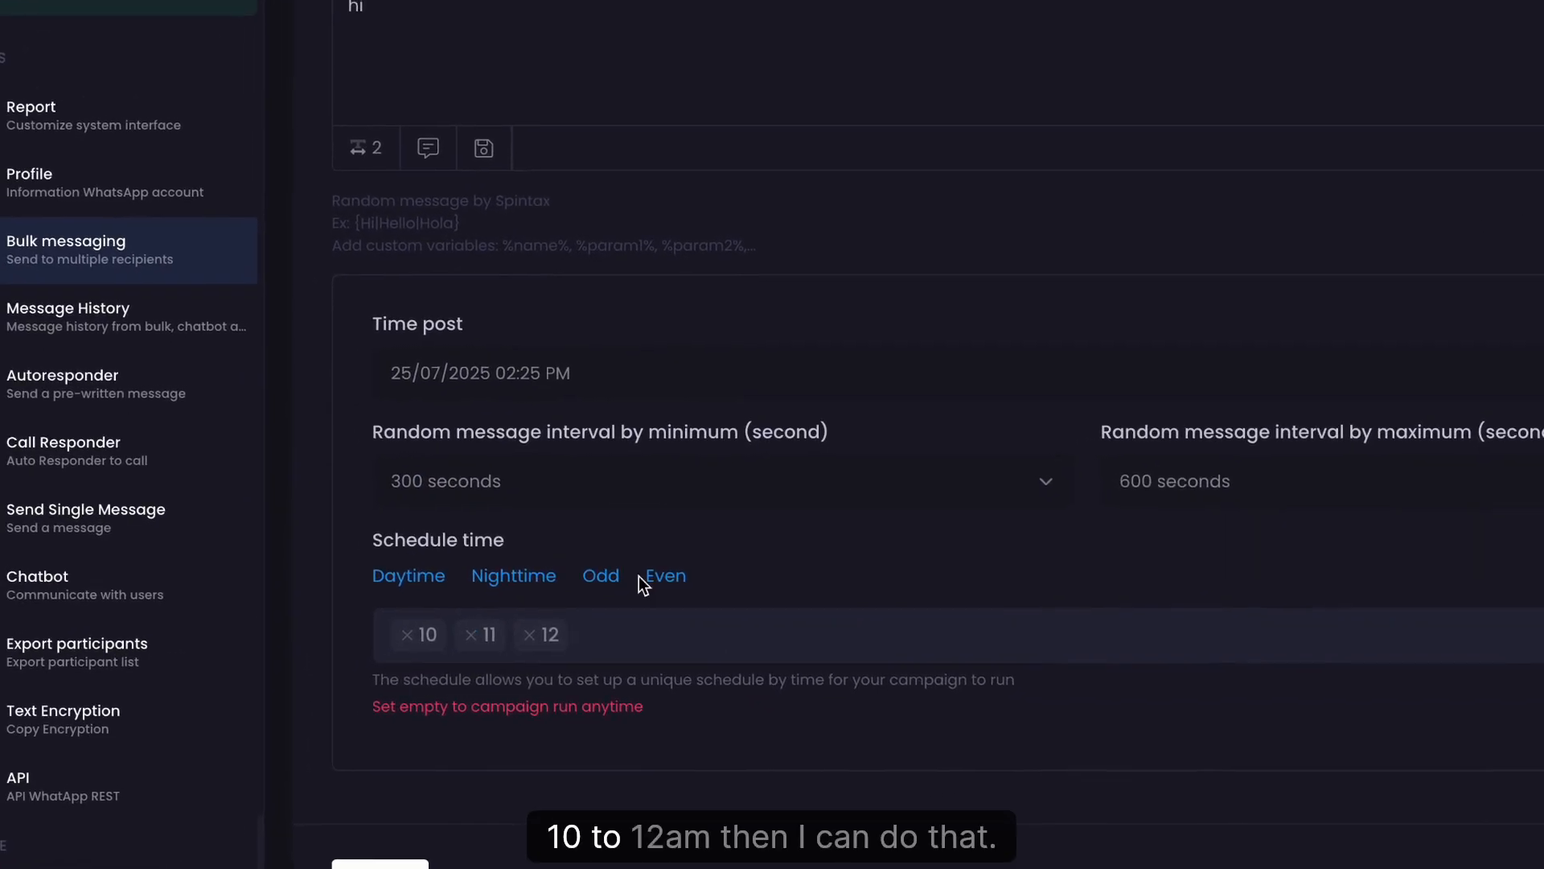
key("BackSpace")
key("BackSpace")
key("BackSpace")
key("BackSpace")
key("BackSpace")
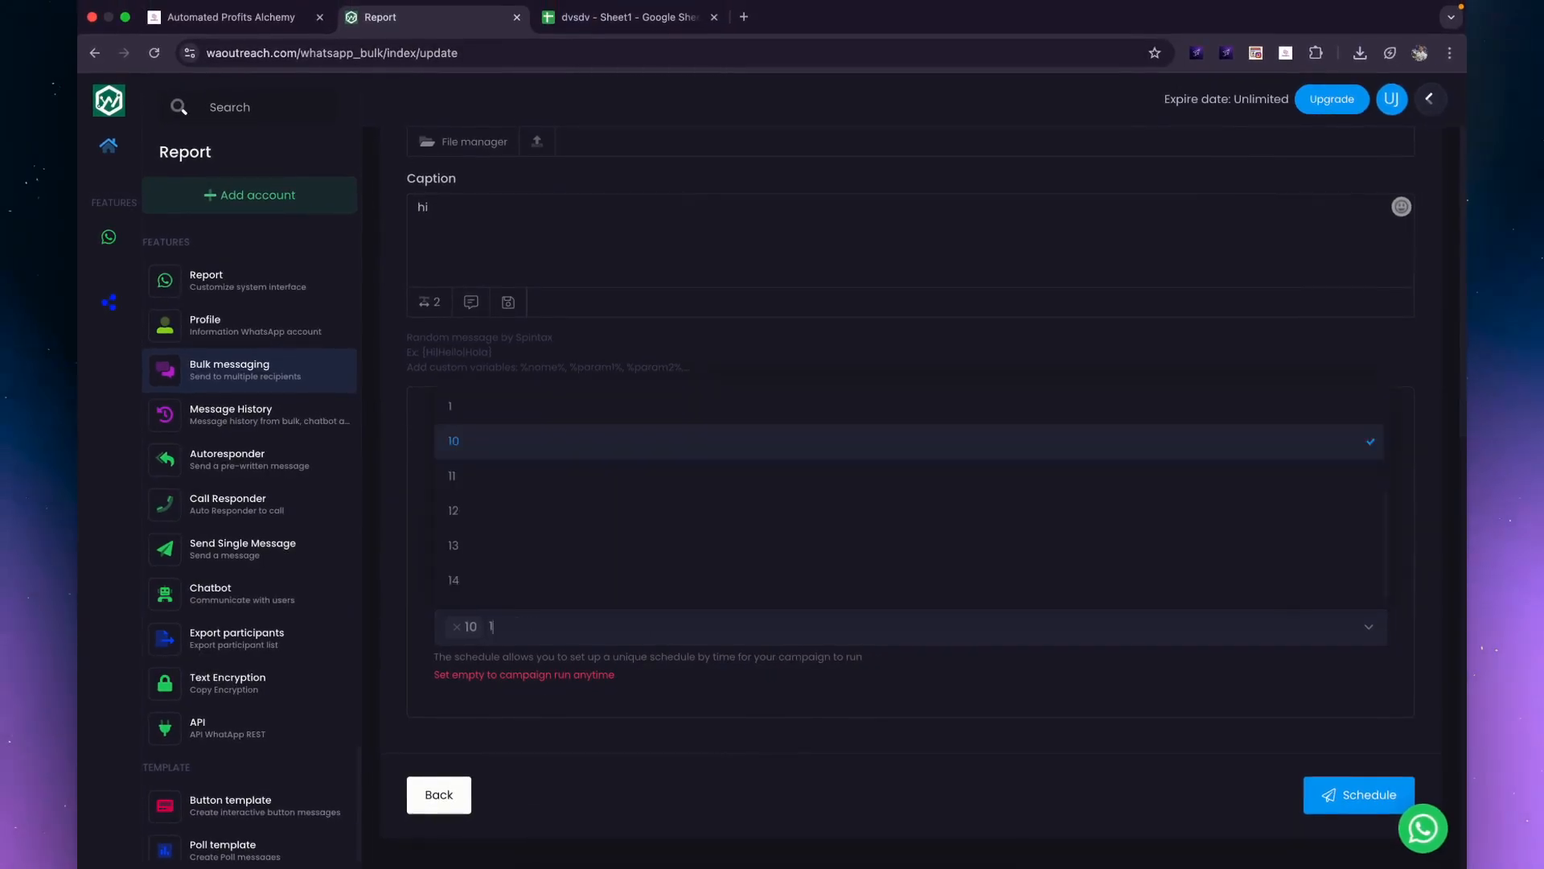
key("BackSpace")
key("BackSpace")
key("BackSpace")
key("BackSpace")
left_click(803, 372)
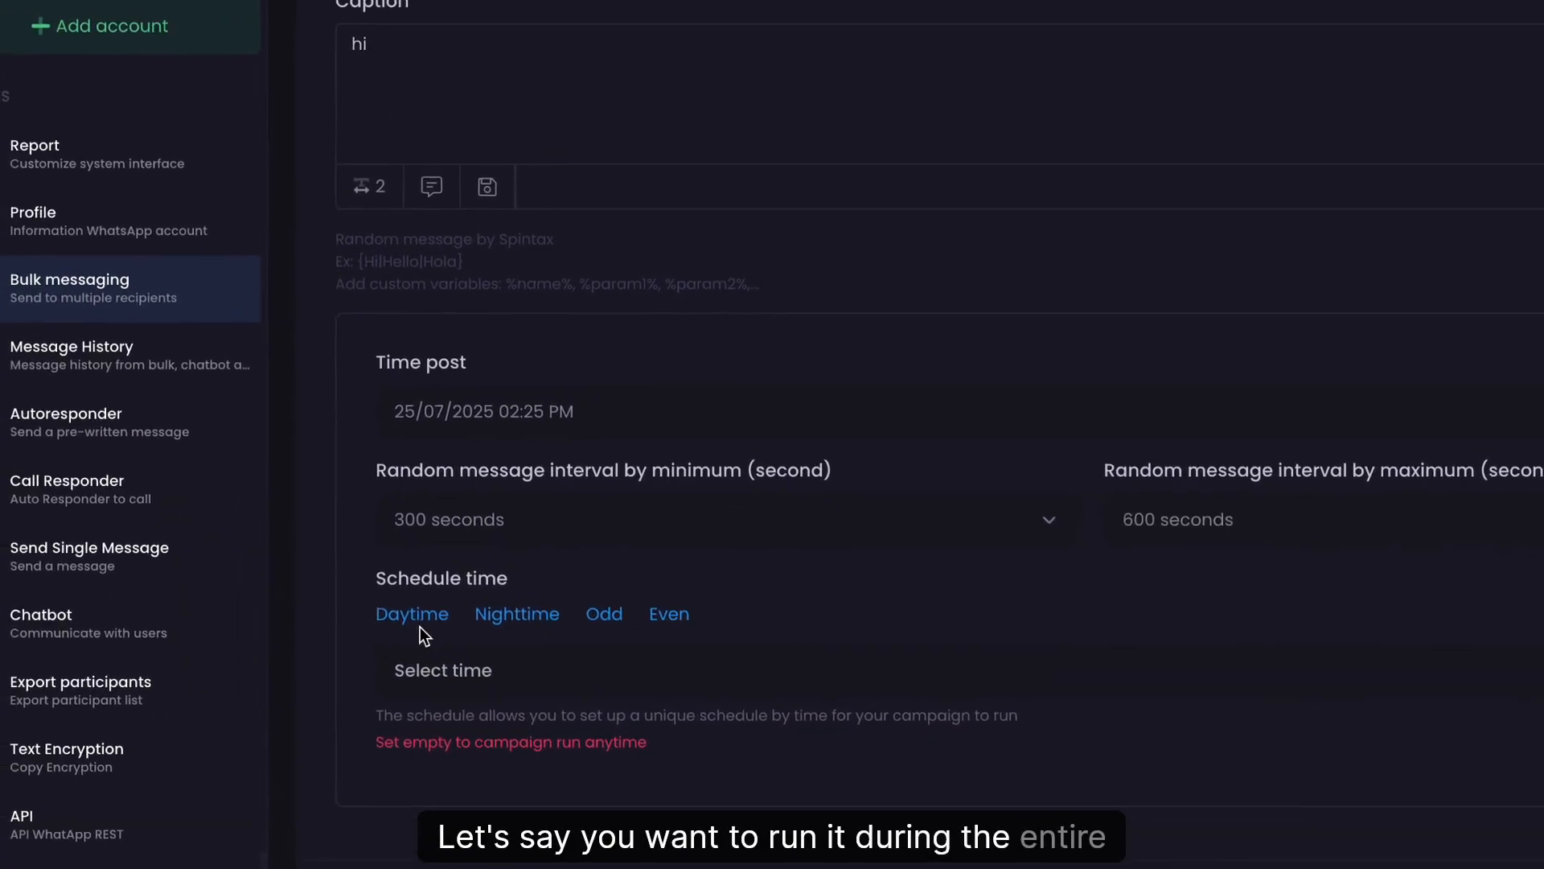
left_click(419, 622)
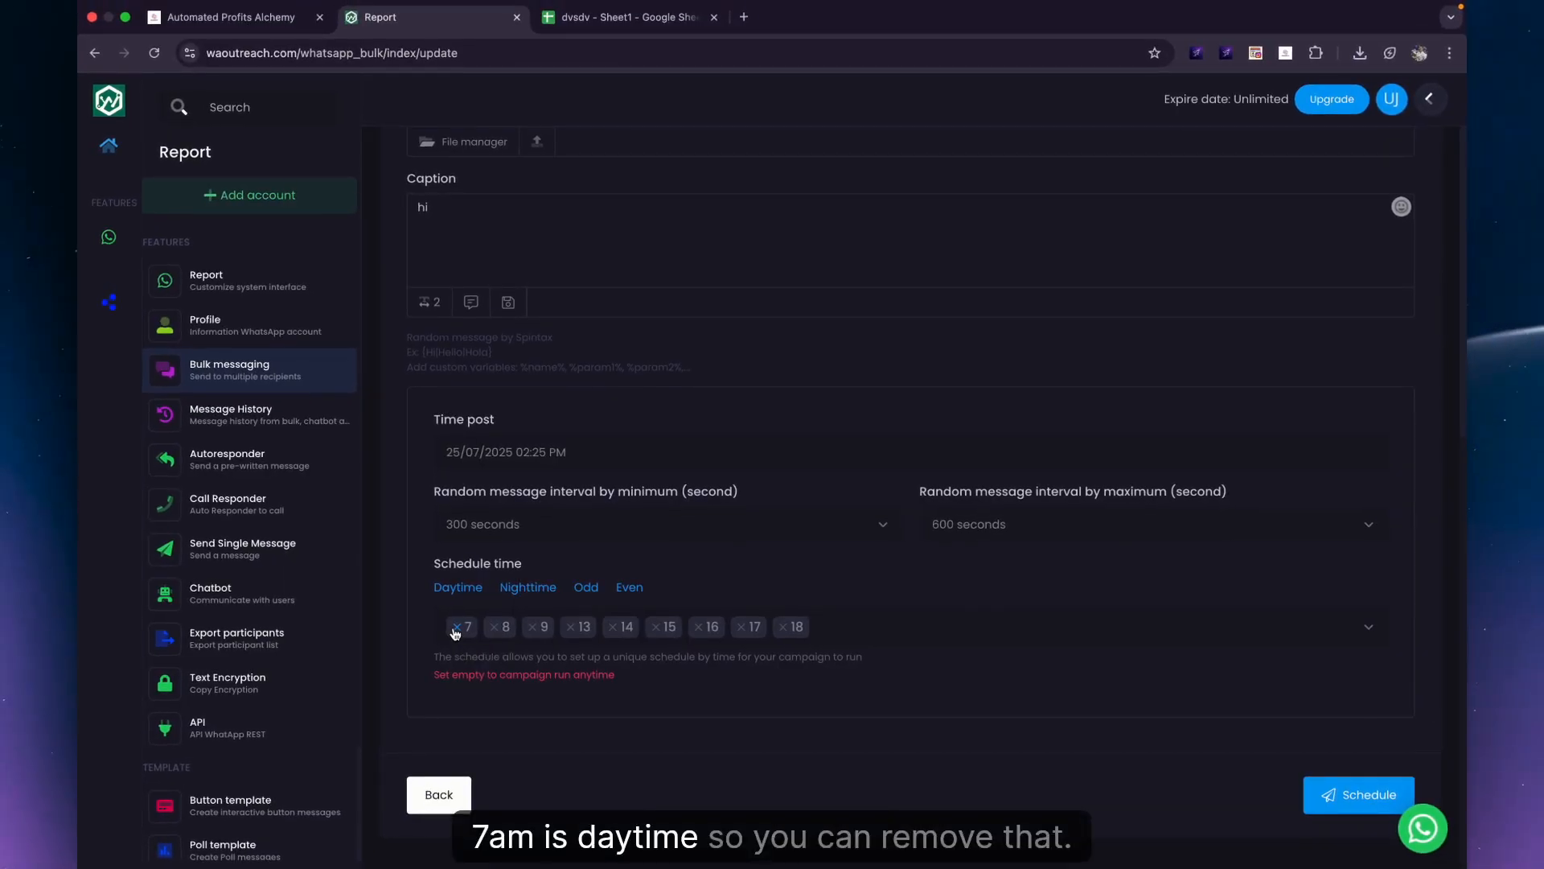
left_click(456, 628)
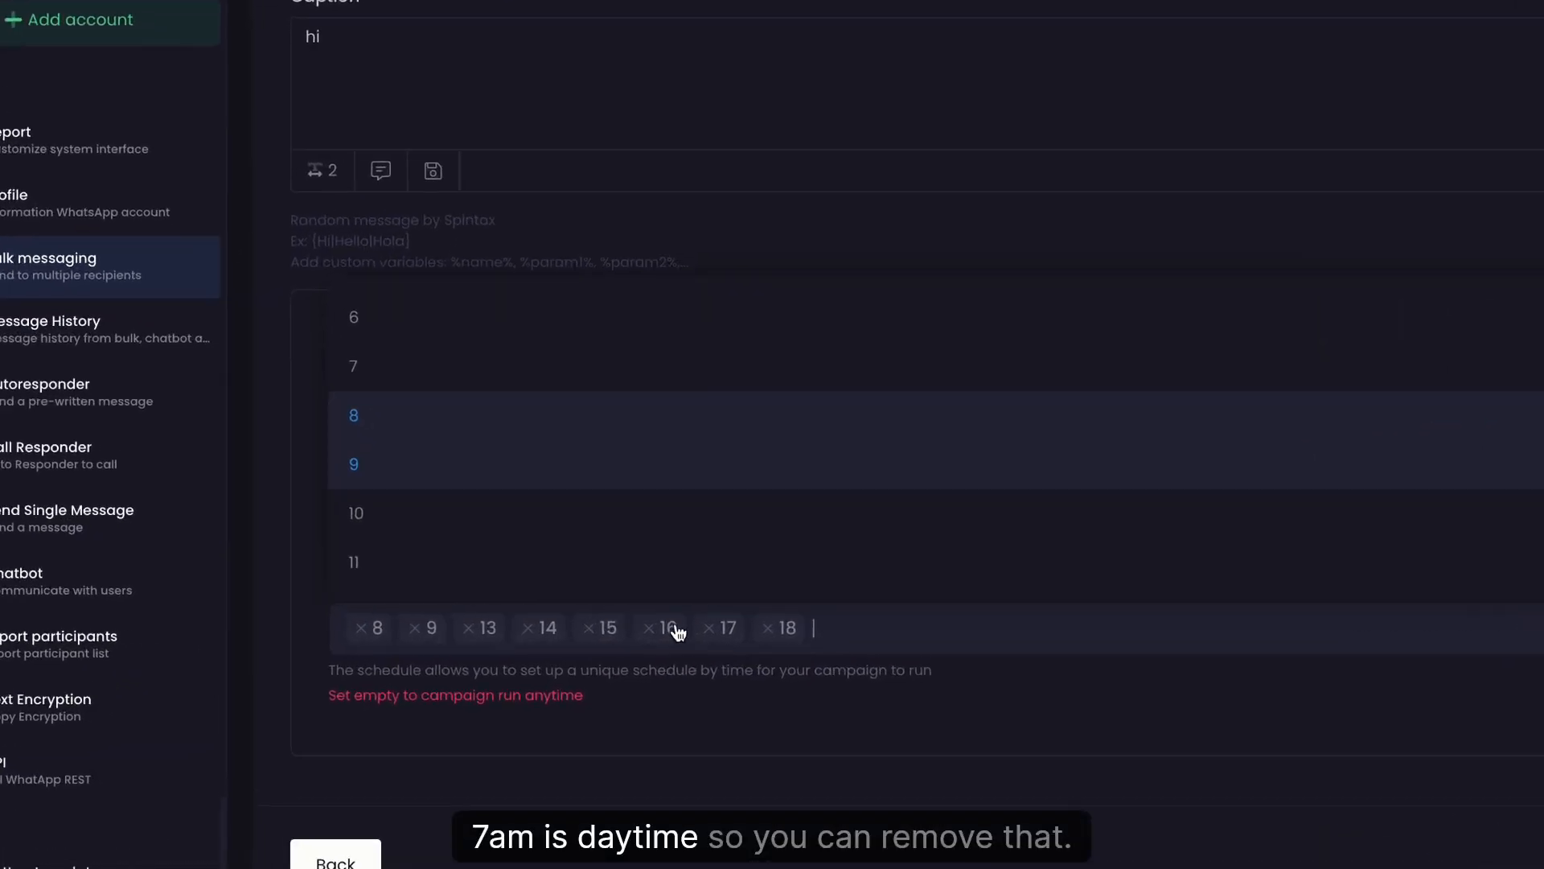
left_click(772, 629)
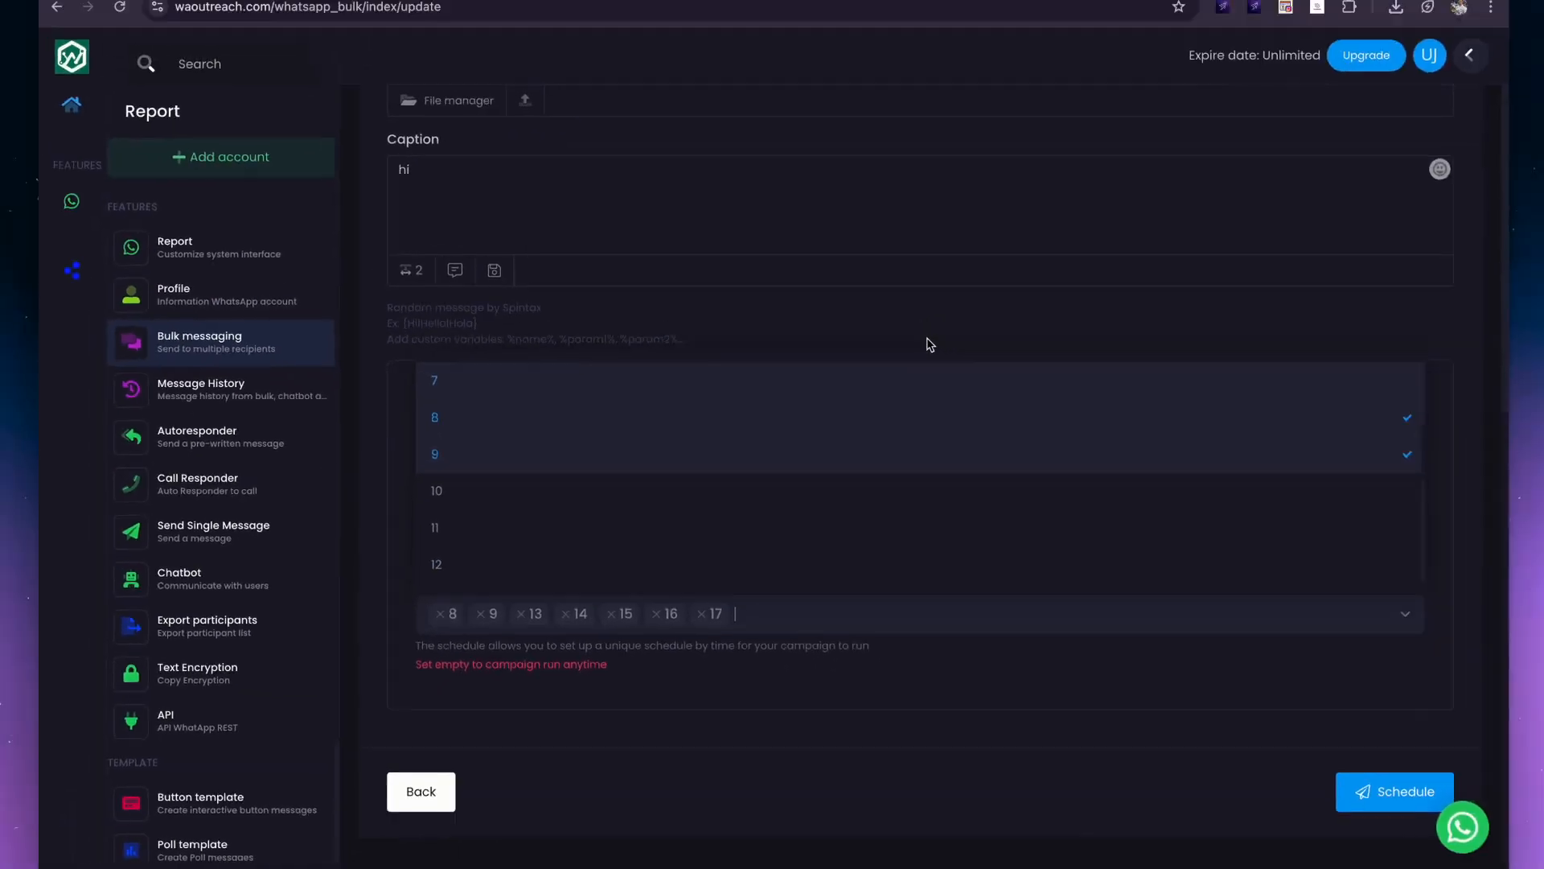
left_click(1014, 118)
left_click(817, 514)
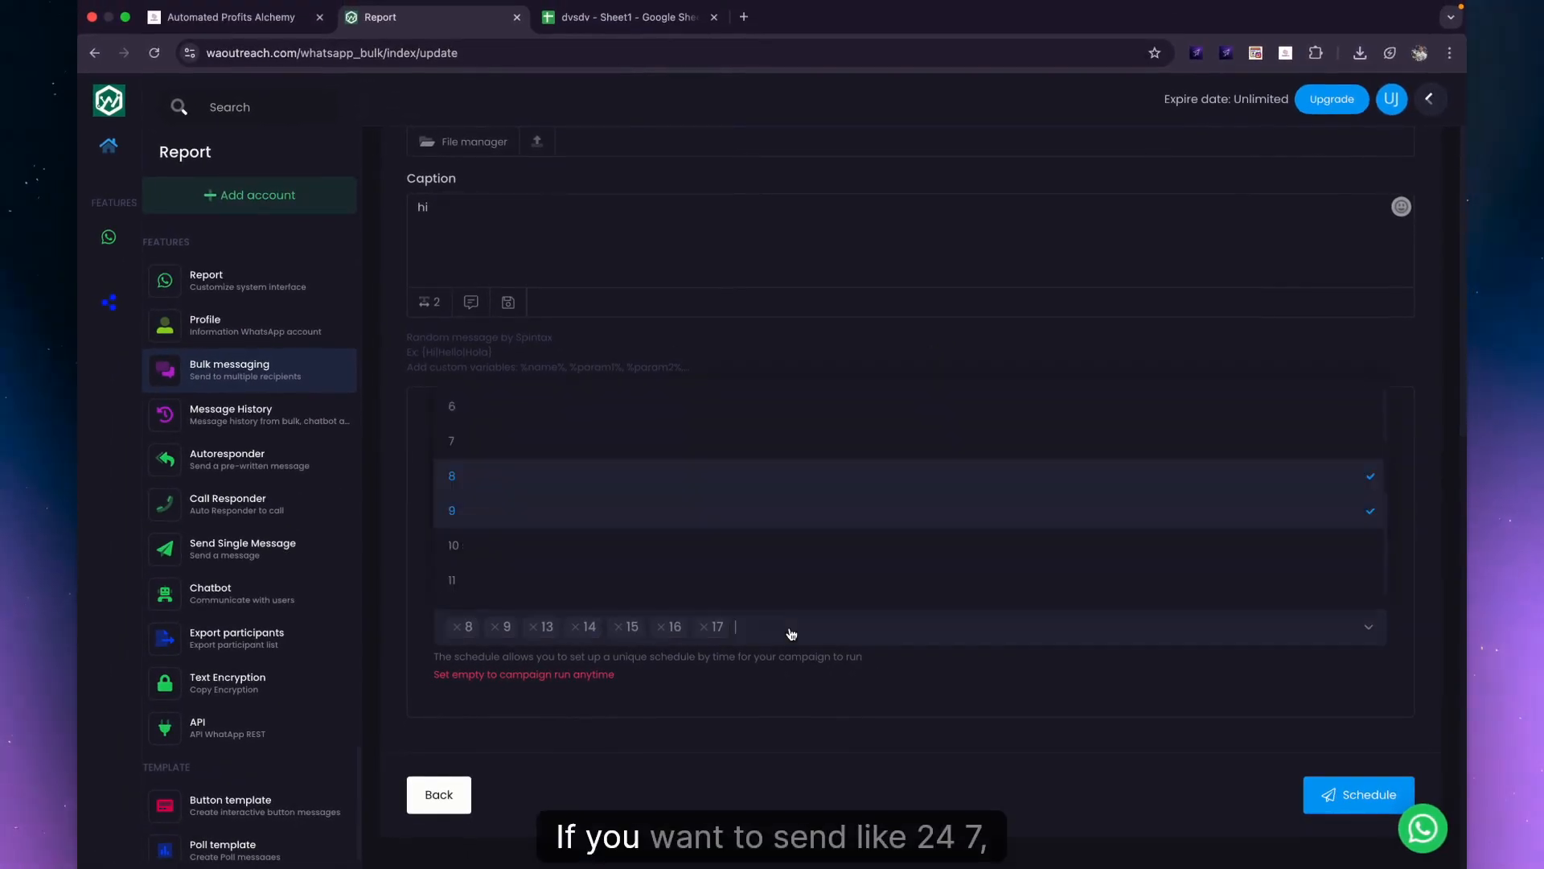
key("BackSpace")
key("BackSpace")
key("BackSpace")
key("BackSpace")
key("BackSpace")
key("BackSpace")
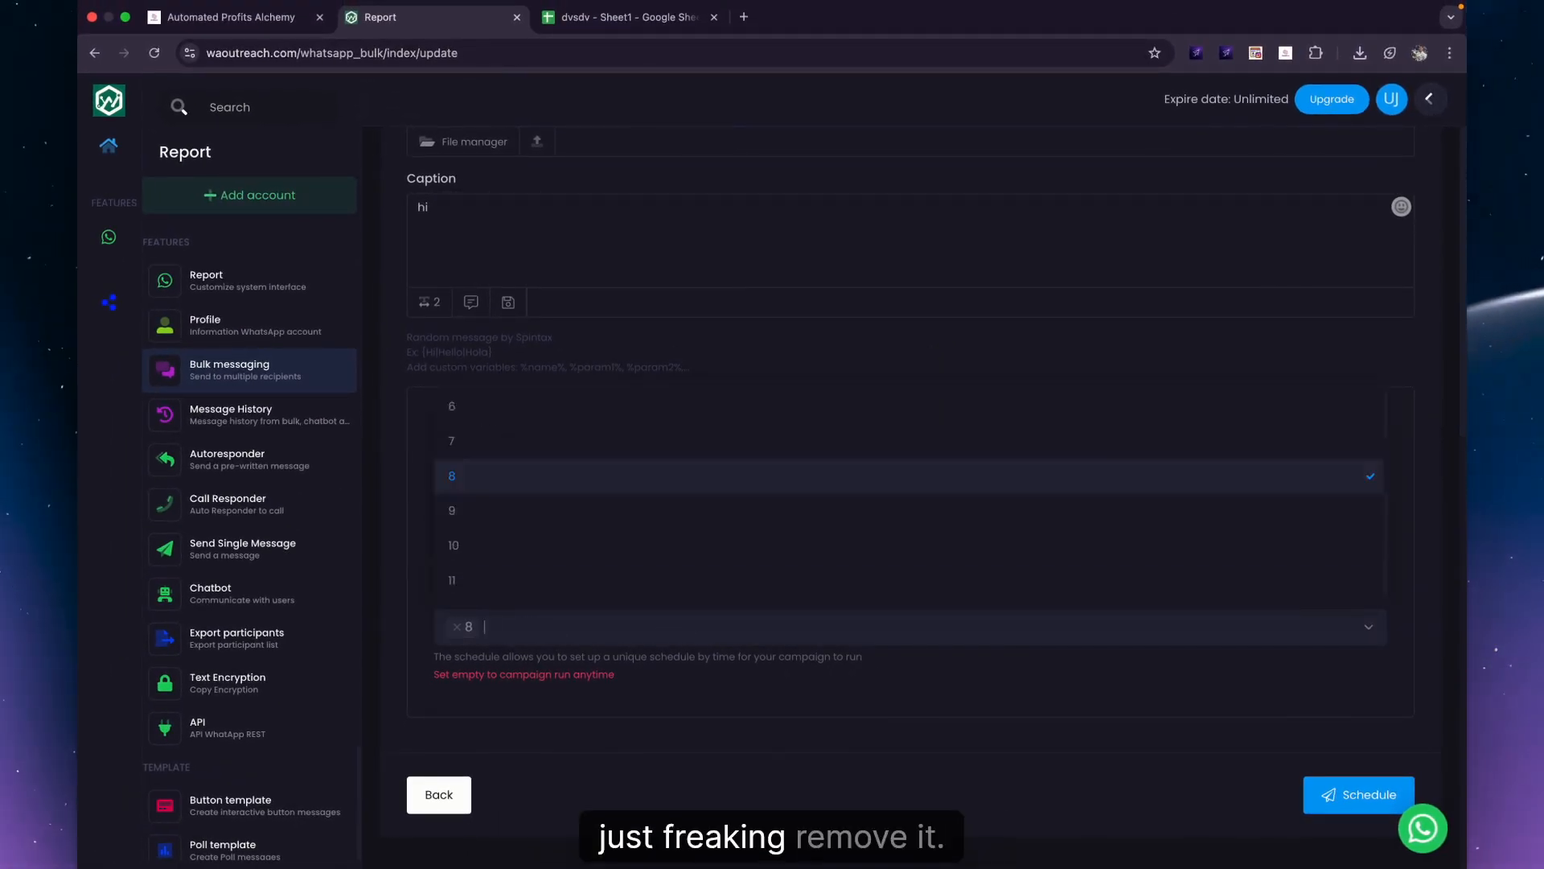
key("BackSpace")
left_click(981, 743)
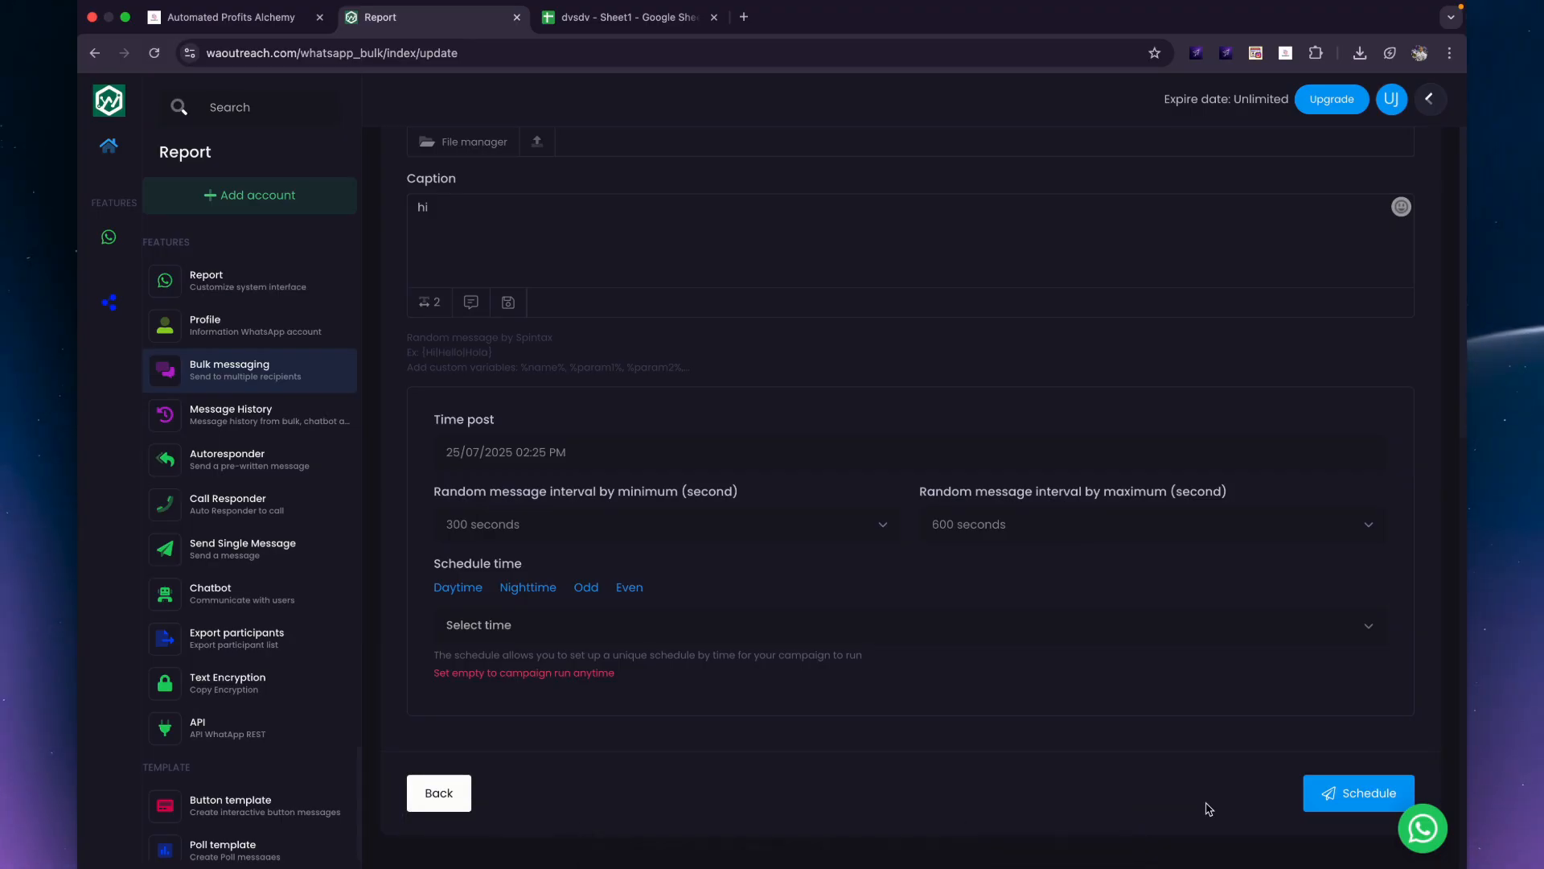
Schedule the campaign, delete 'testing demo' from Bulk messaging, and return to the Automated Profits Alchemy channel.
left_click(1351, 795)
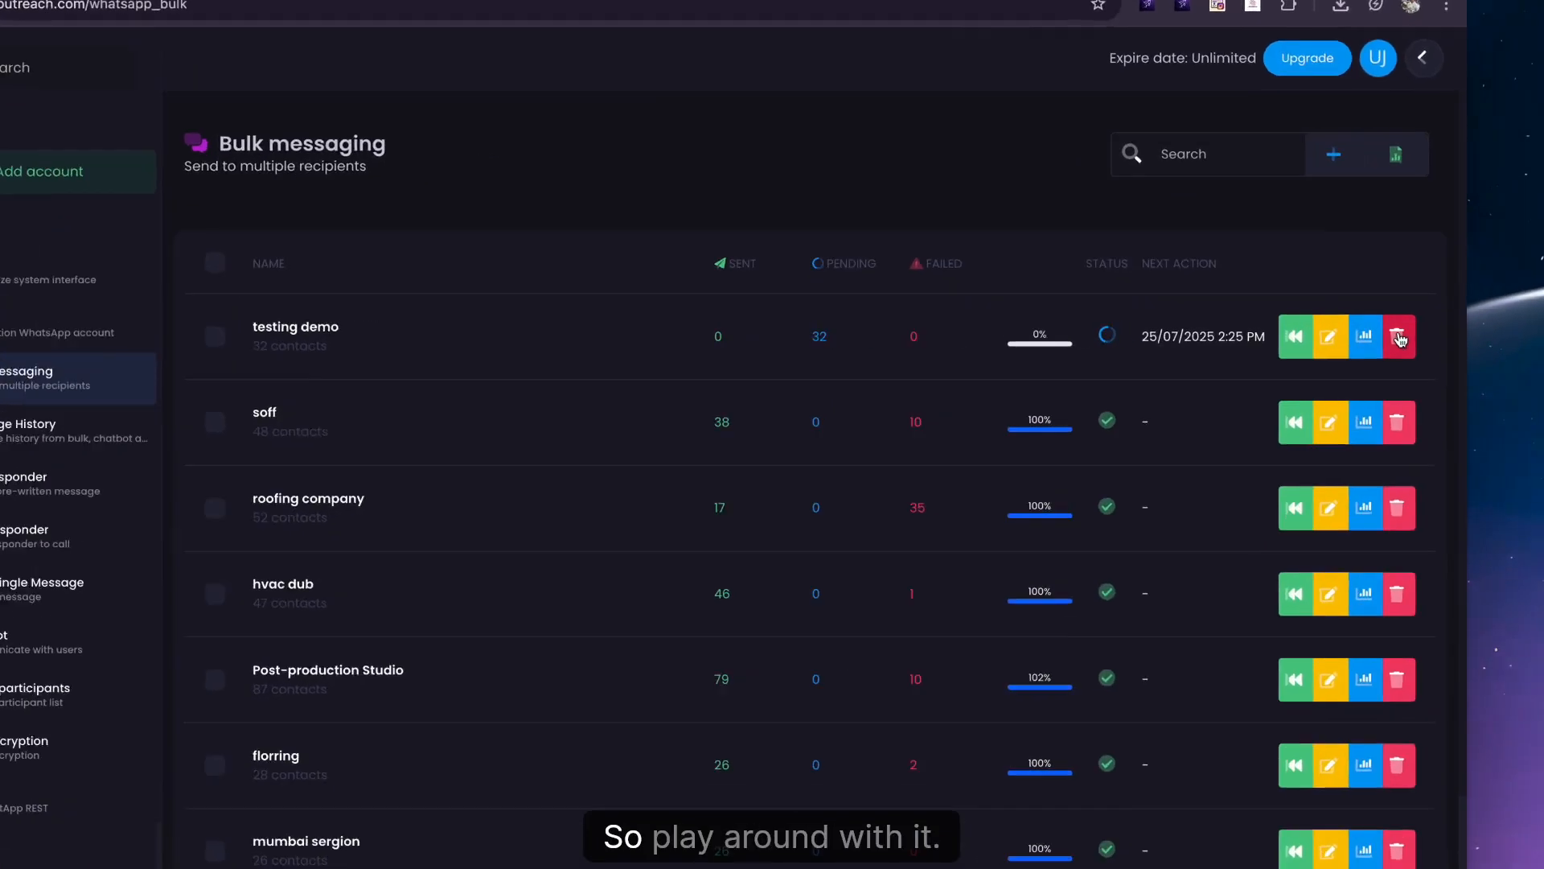
left_click(246, 370)
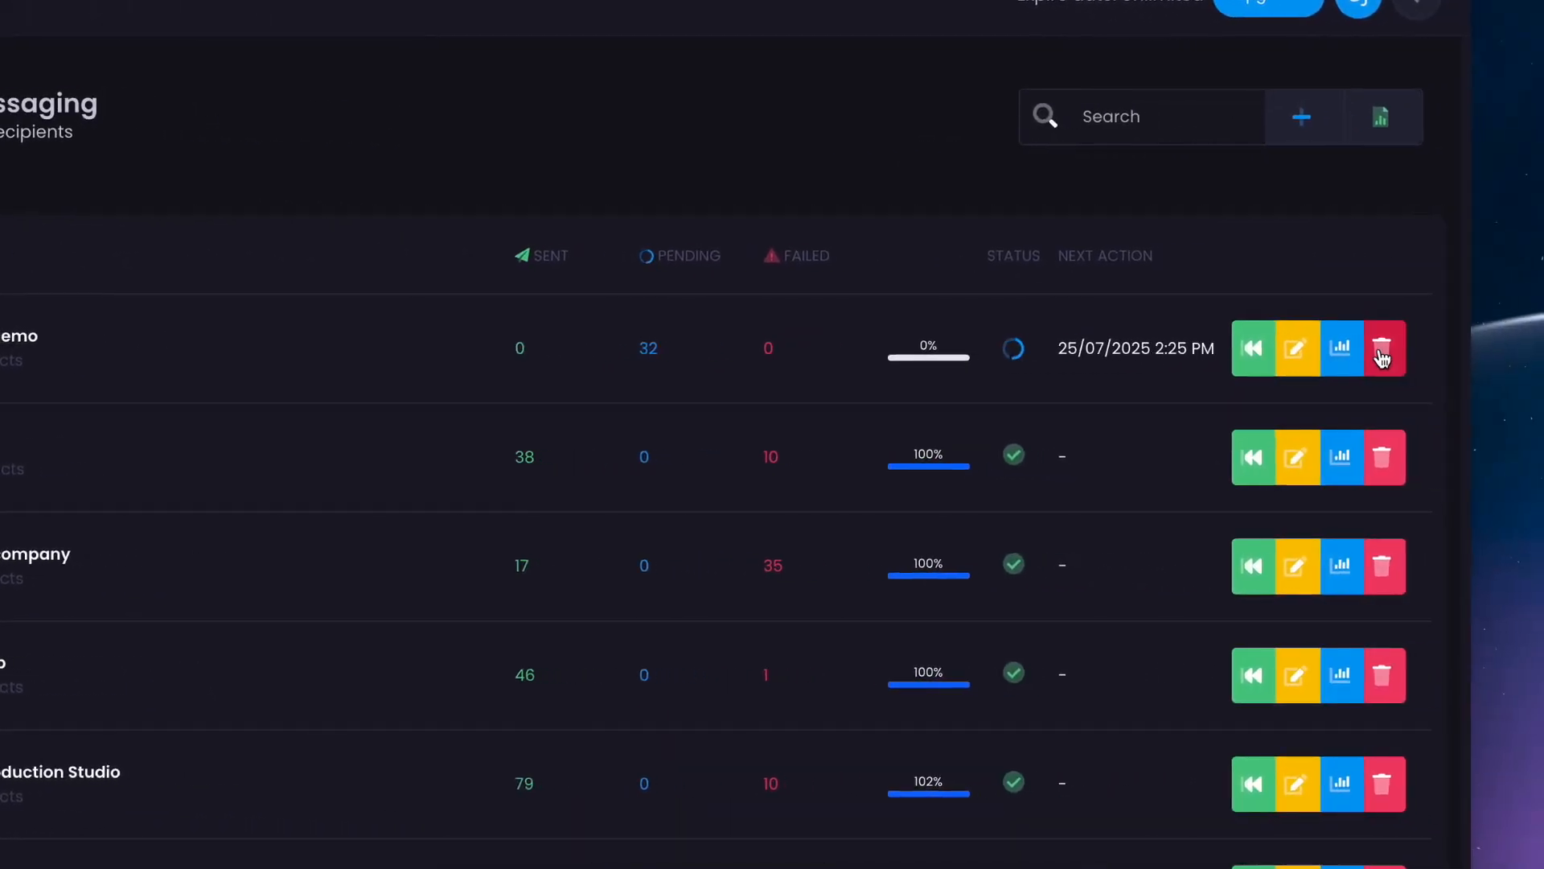
left_click(1381, 353)
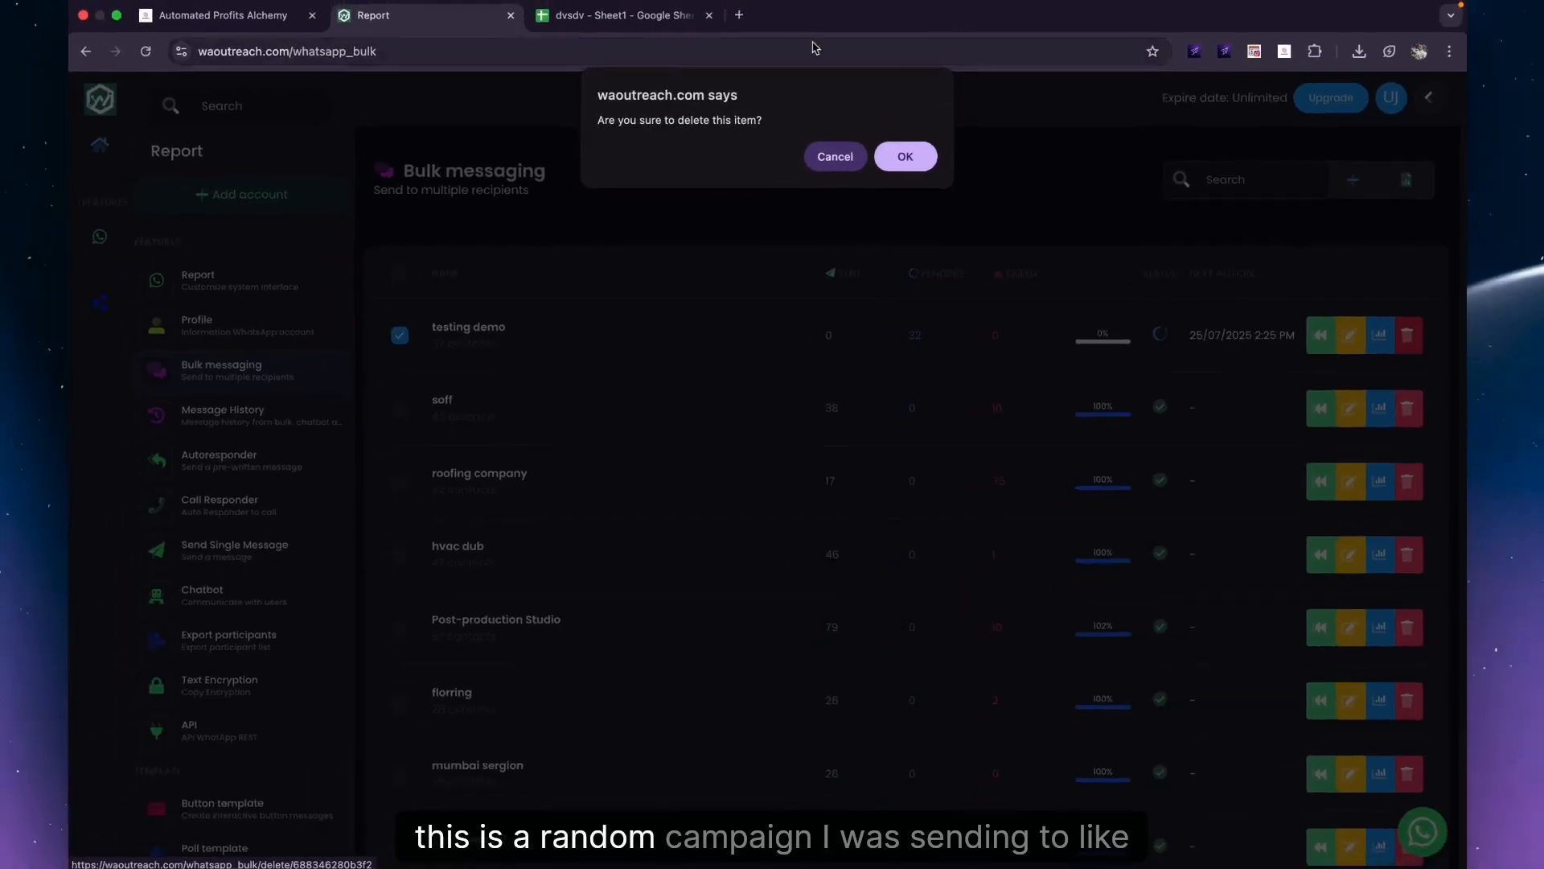
left_click(903, 158)
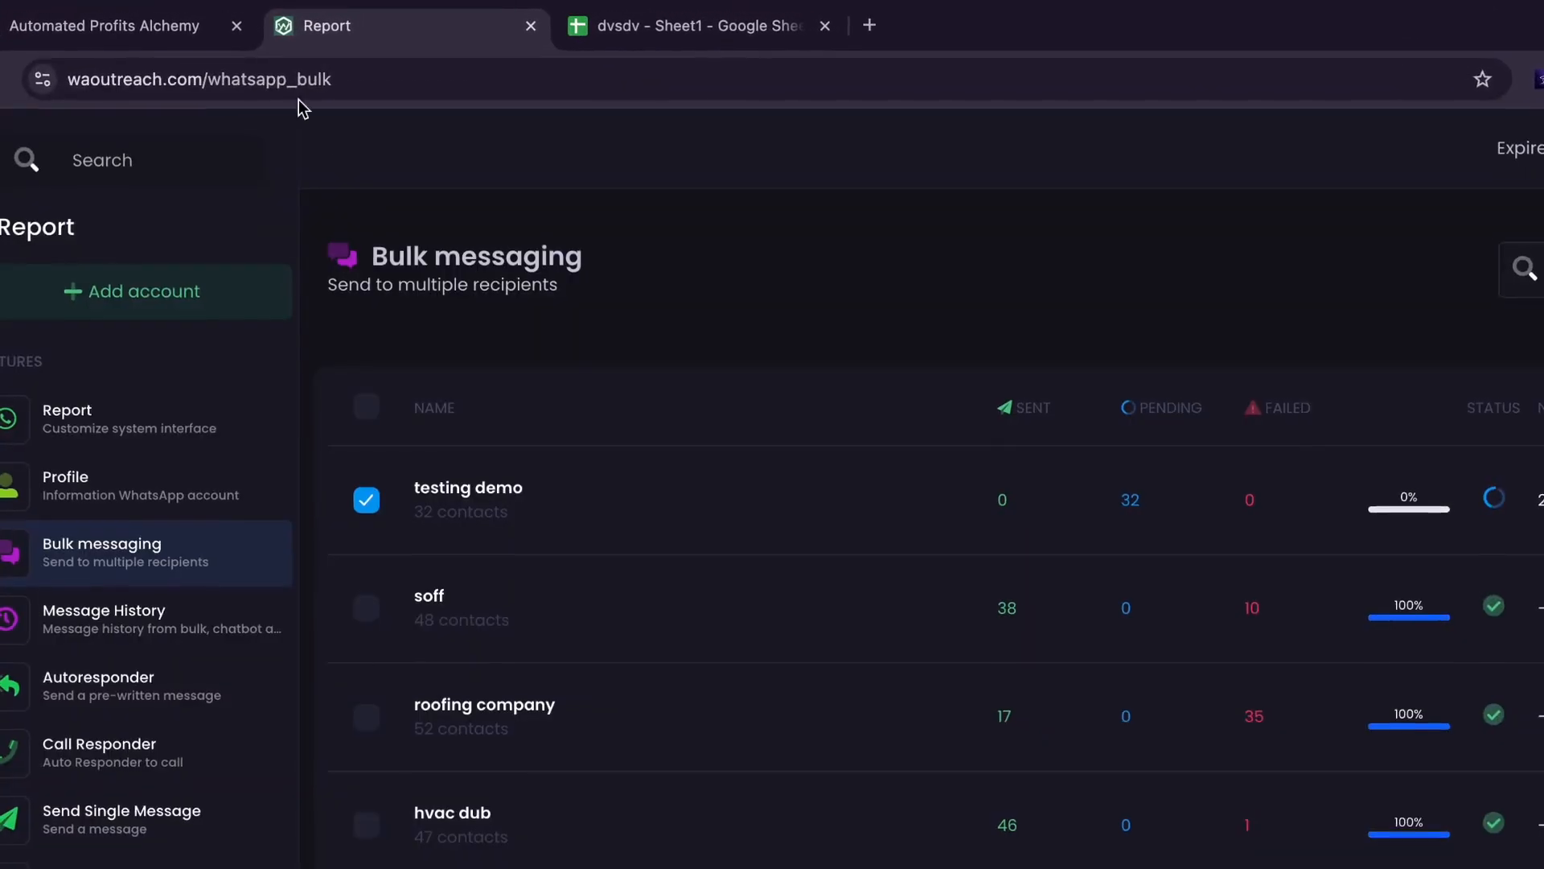
left_click(245, 20)
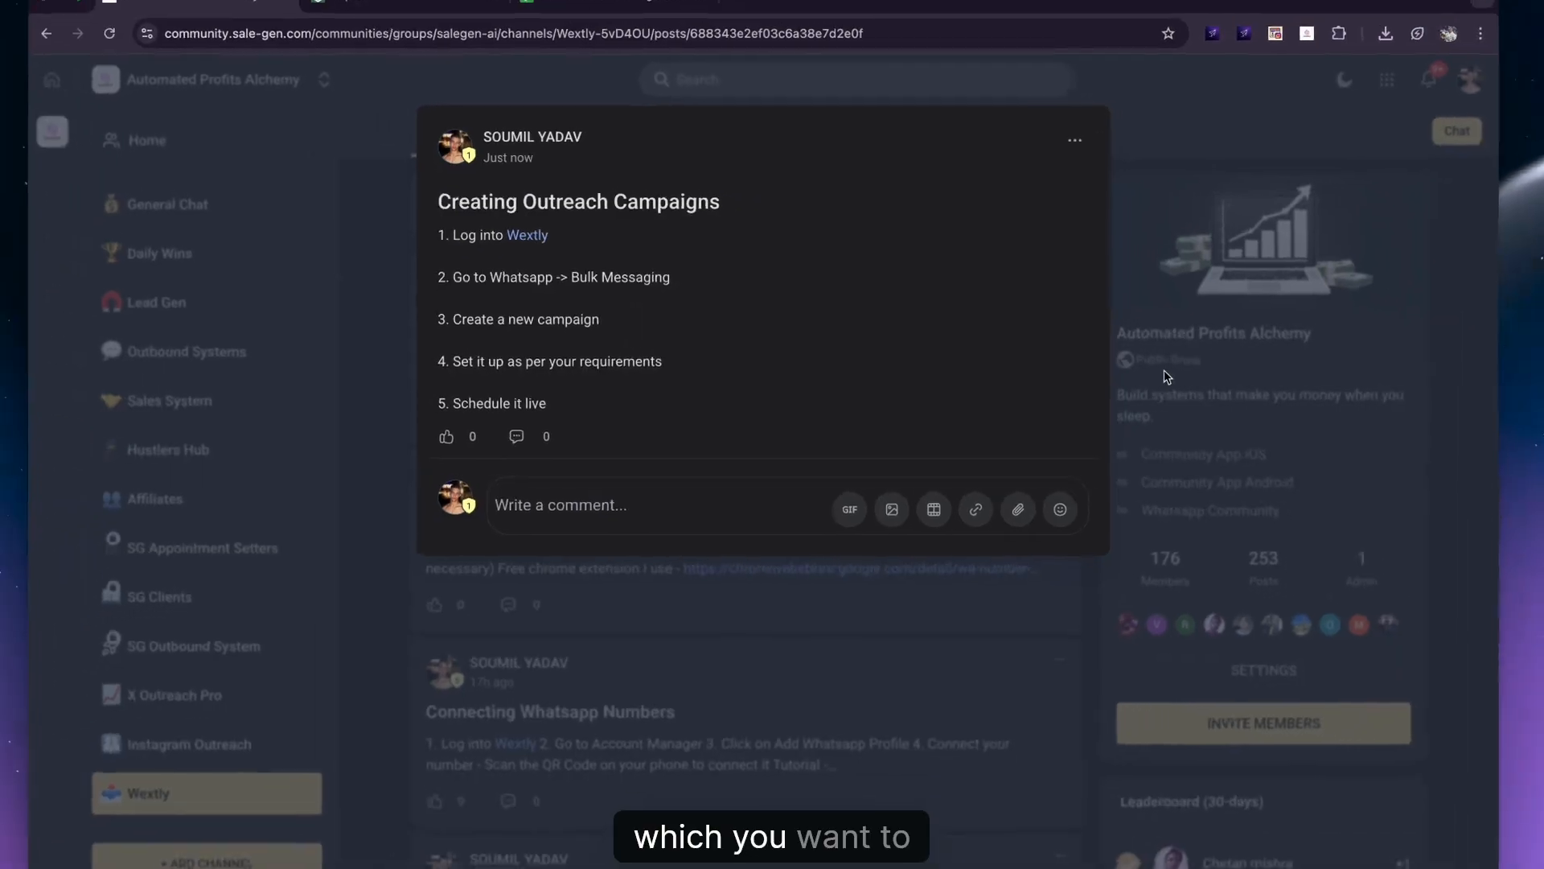
left_click(1160, 362)
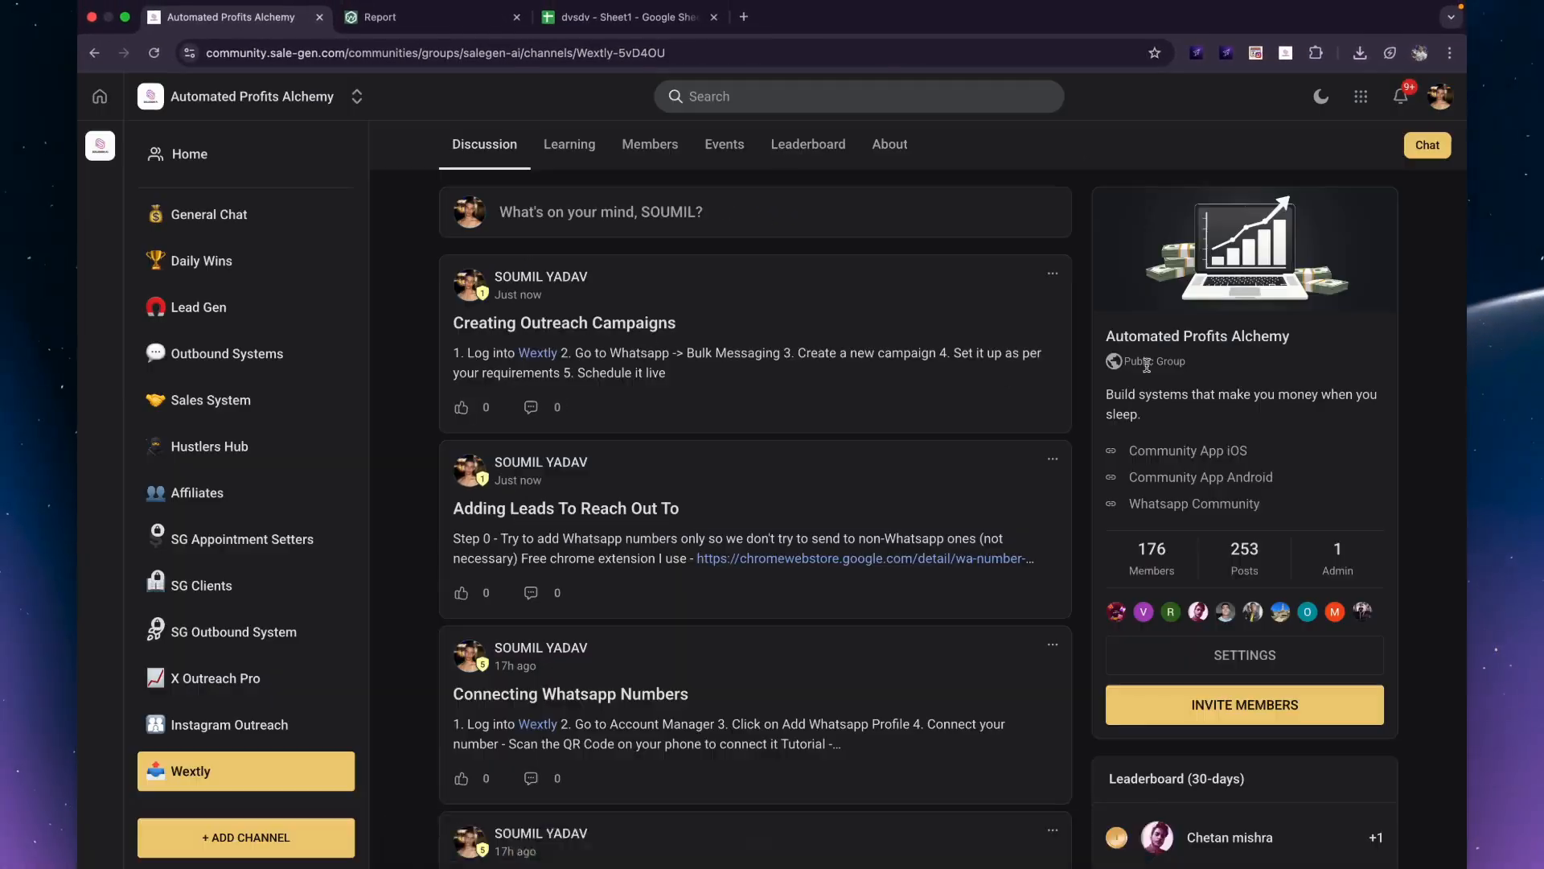